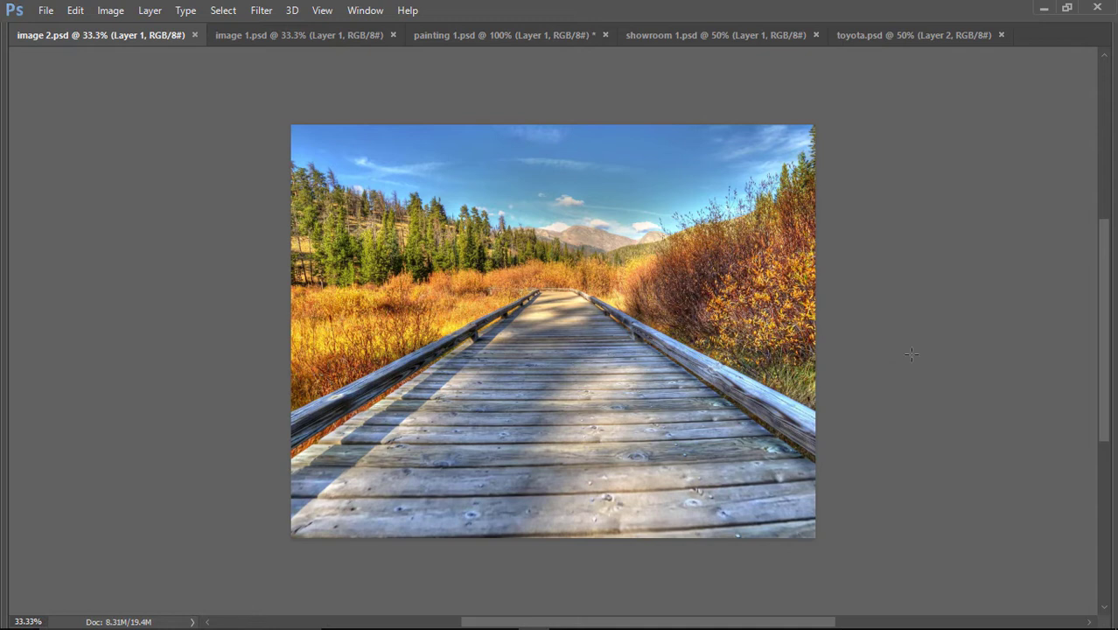
Dismiss the Filter menu, restore the hidden workspace panels, and select the Move tool
click(263, 11)
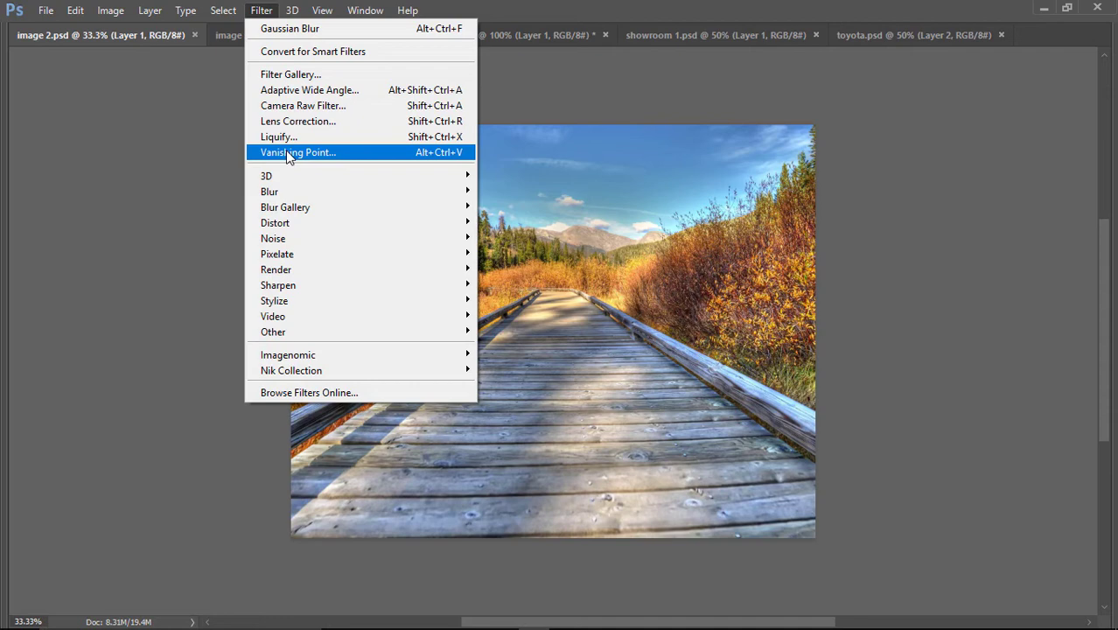
click(962, 95)
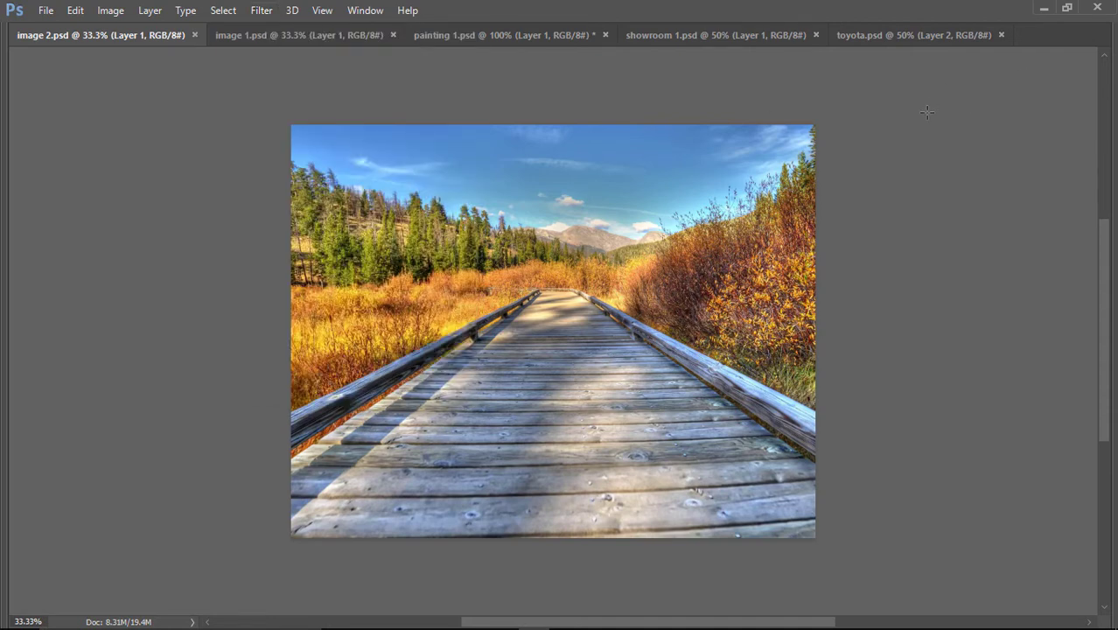
key(Tab)
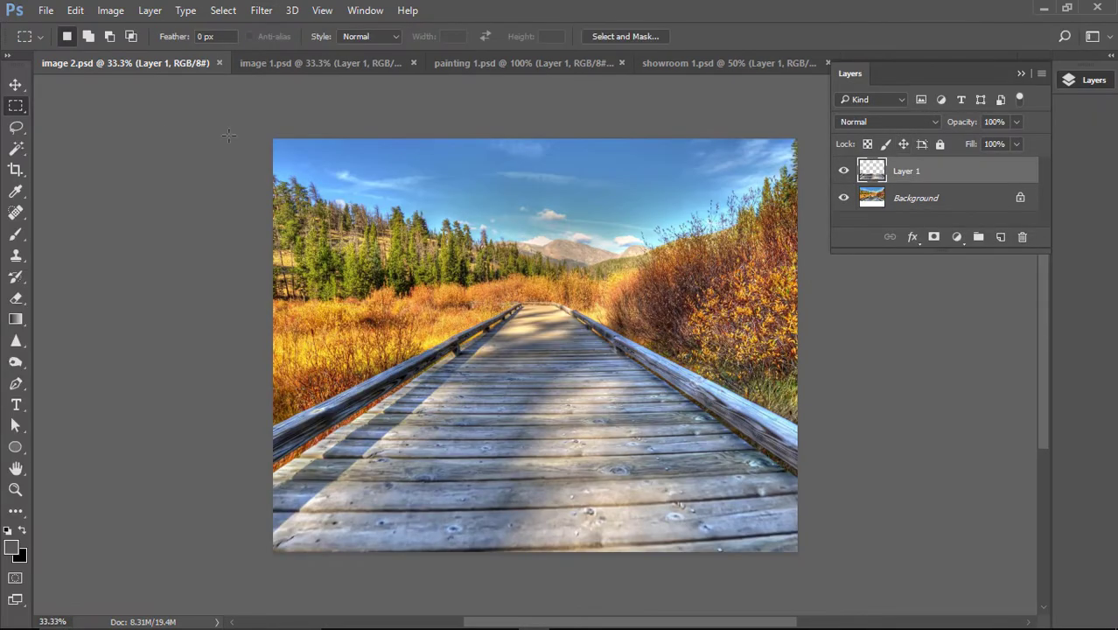
click(17, 86)
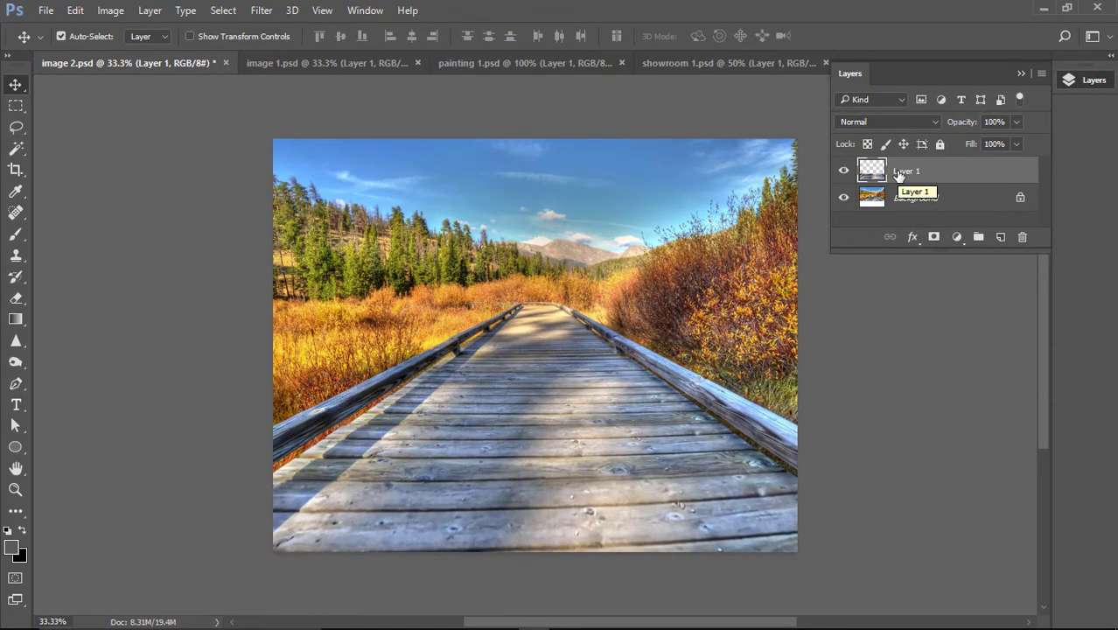
Toggle the lower boardwalk layer off and on, then inspect the boardwalk at 100% zoom
click(843, 171)
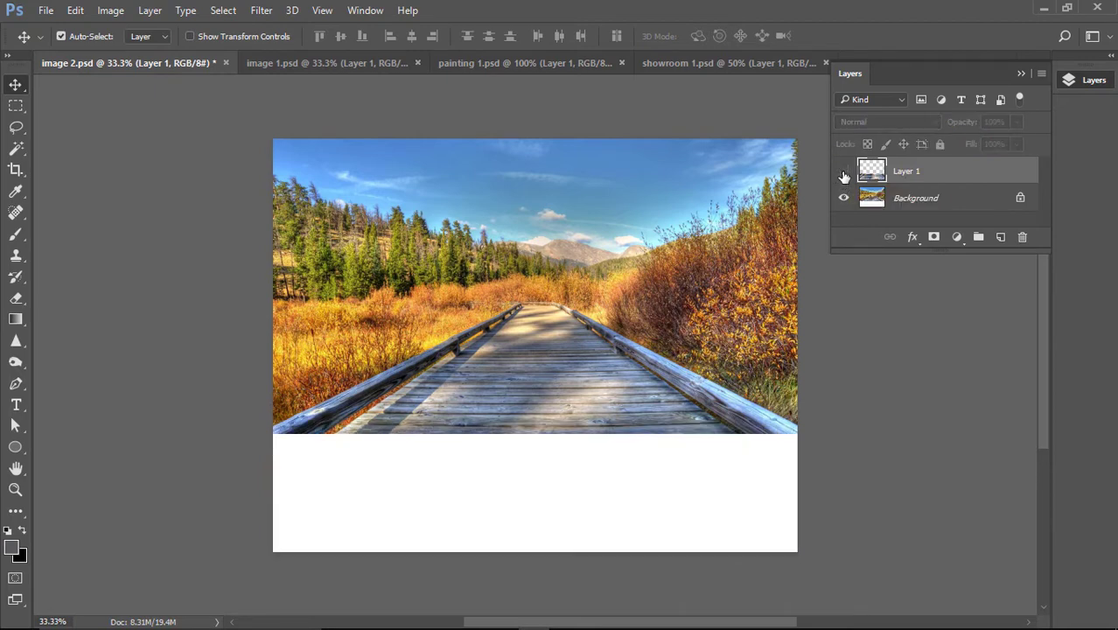
click(843, 173)
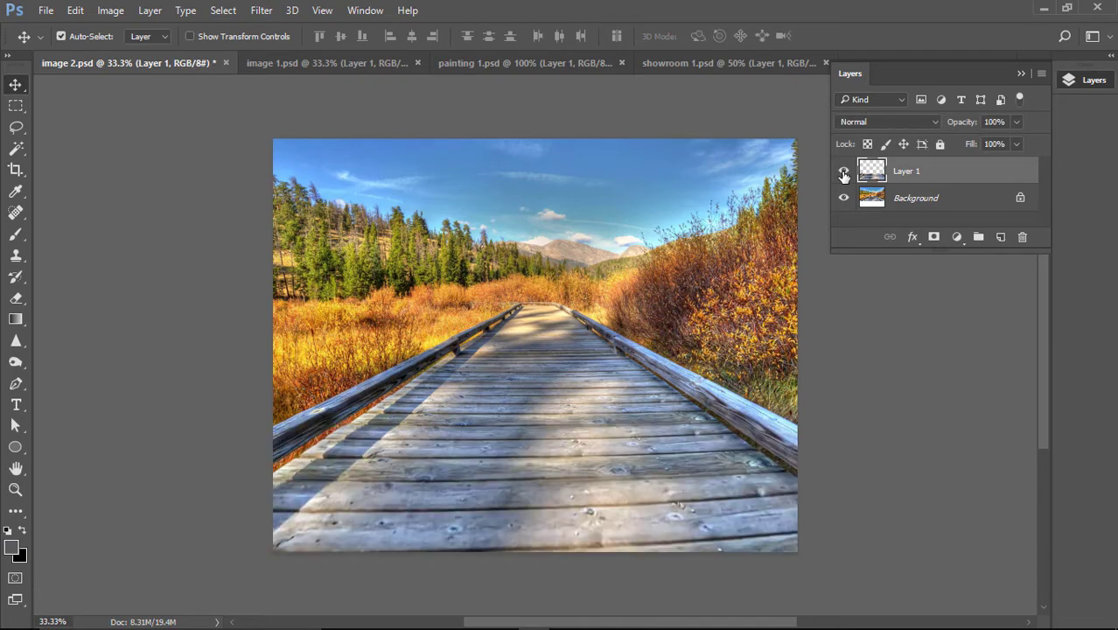
key(ctrl+1)
drag(599, 280, 413, 364)
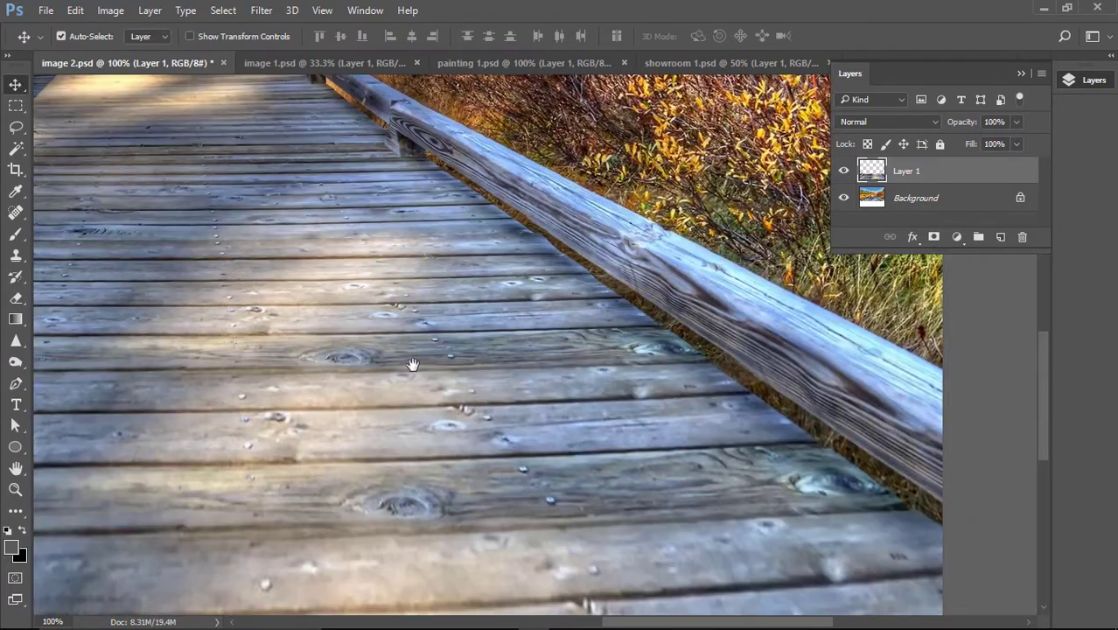
key(ctrl+minus)
key(ctrl+minus)
key(ctrl+minus)
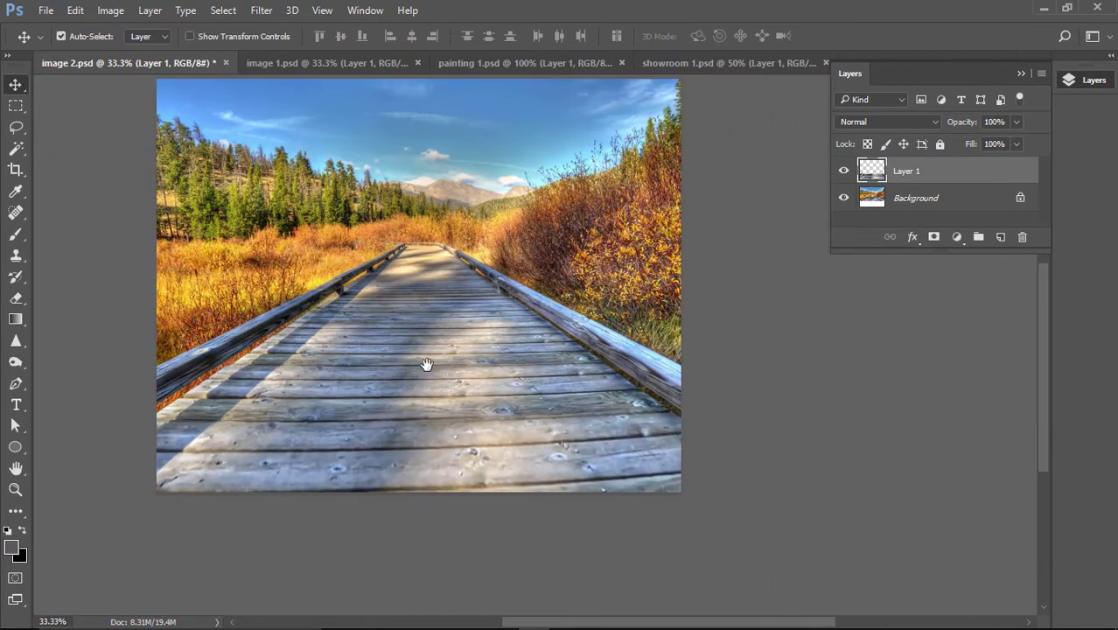
drag(426, 364, 568, 352)
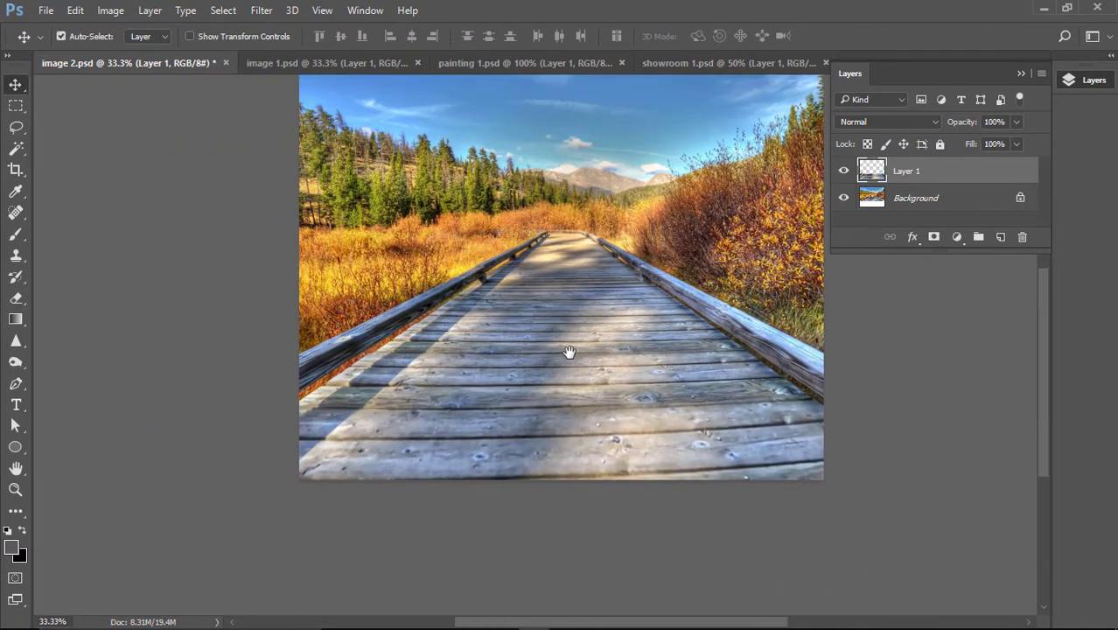
Toggle the lower boardwalk layer's visibility a few more times, leaving it visible
click(845, 172)
click(845, 172)
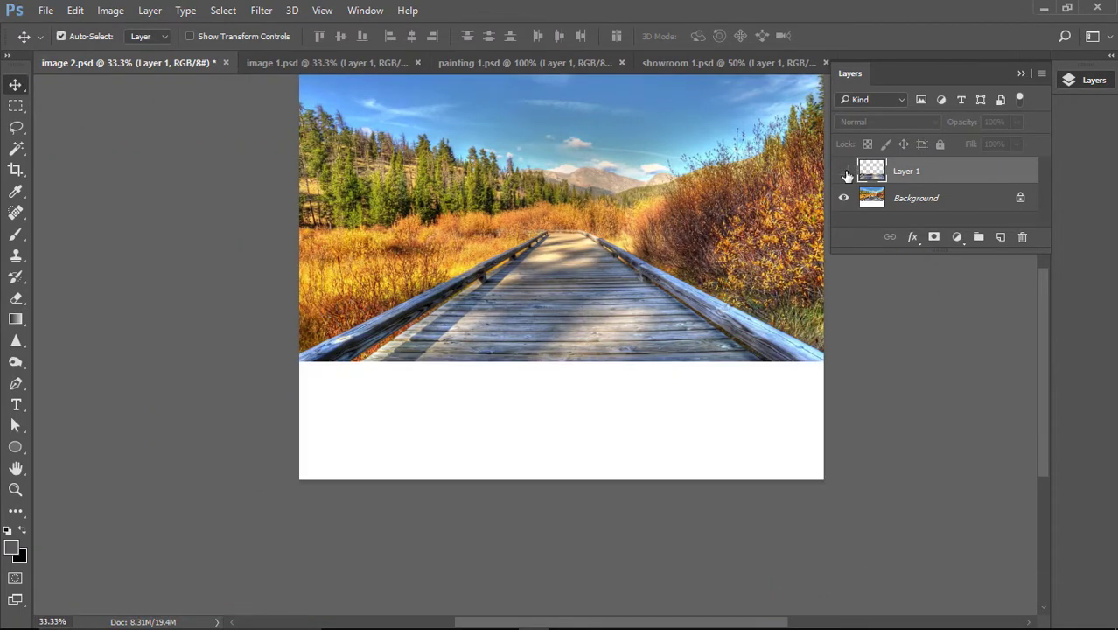
click(844, 172)
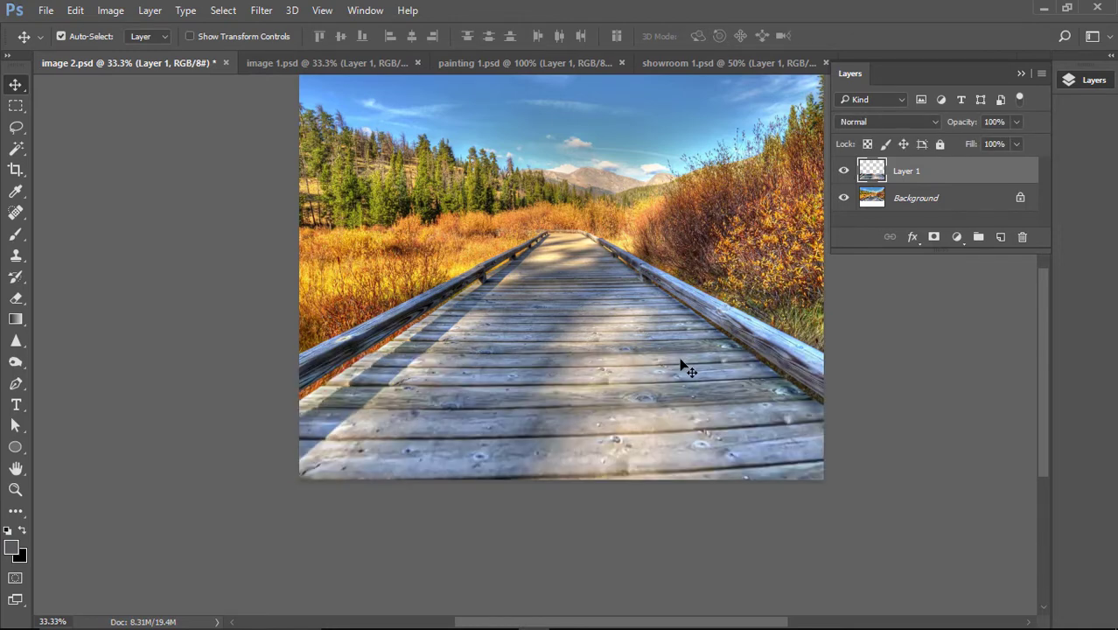
scroll(636, 370, up, 1)
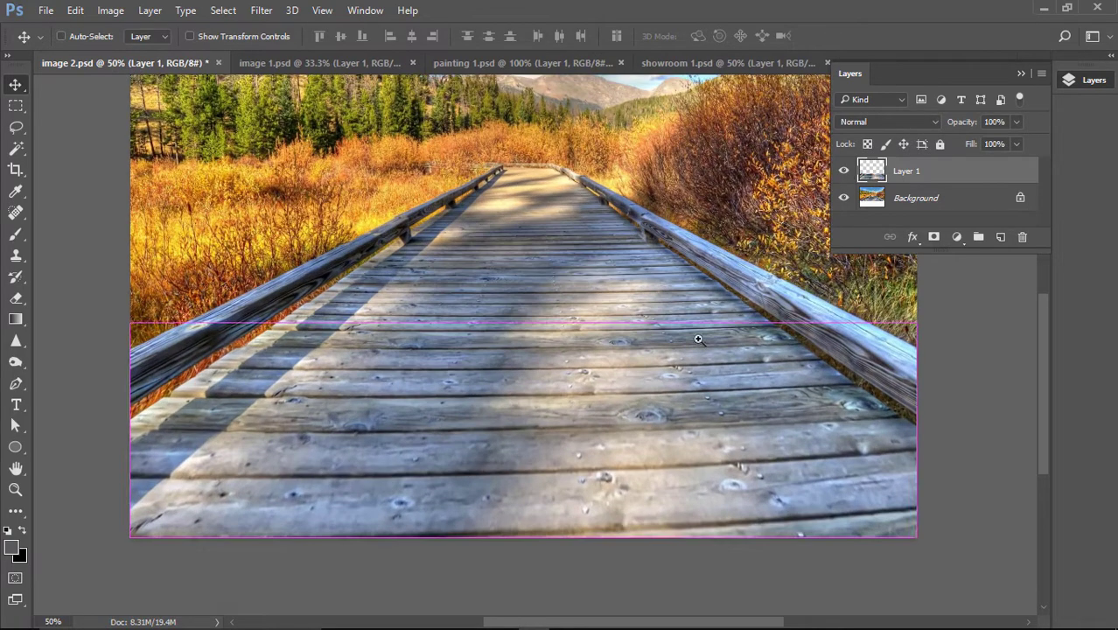
click(845, 172)
click(845, 173)
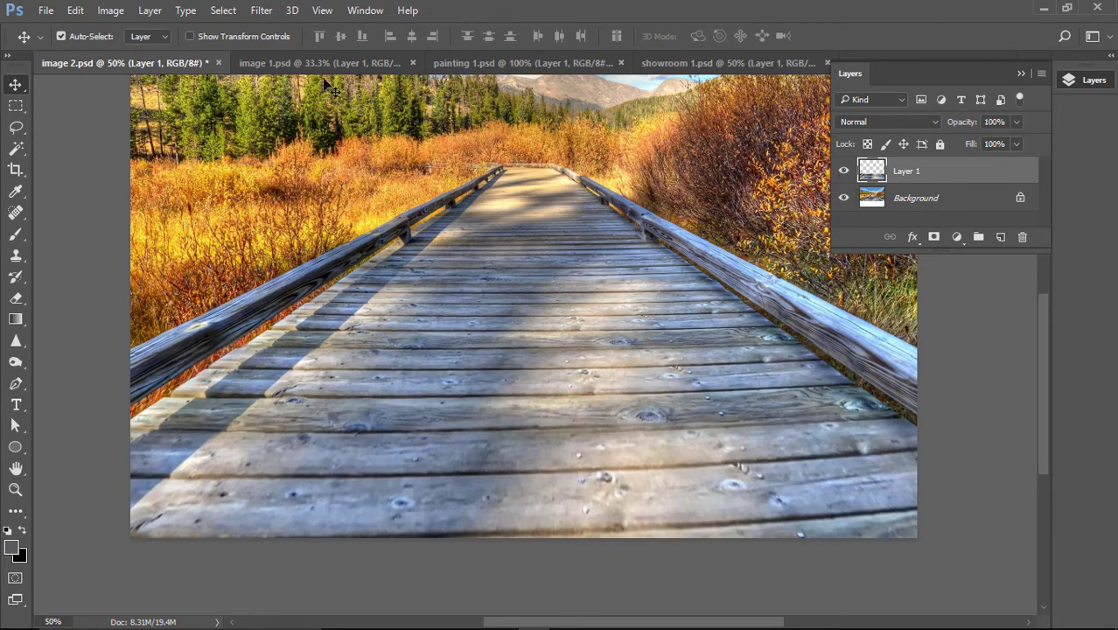
Switch to image 1.psd, zoom the gallery room to 50%, and float the Layers panel
click(298, 64)
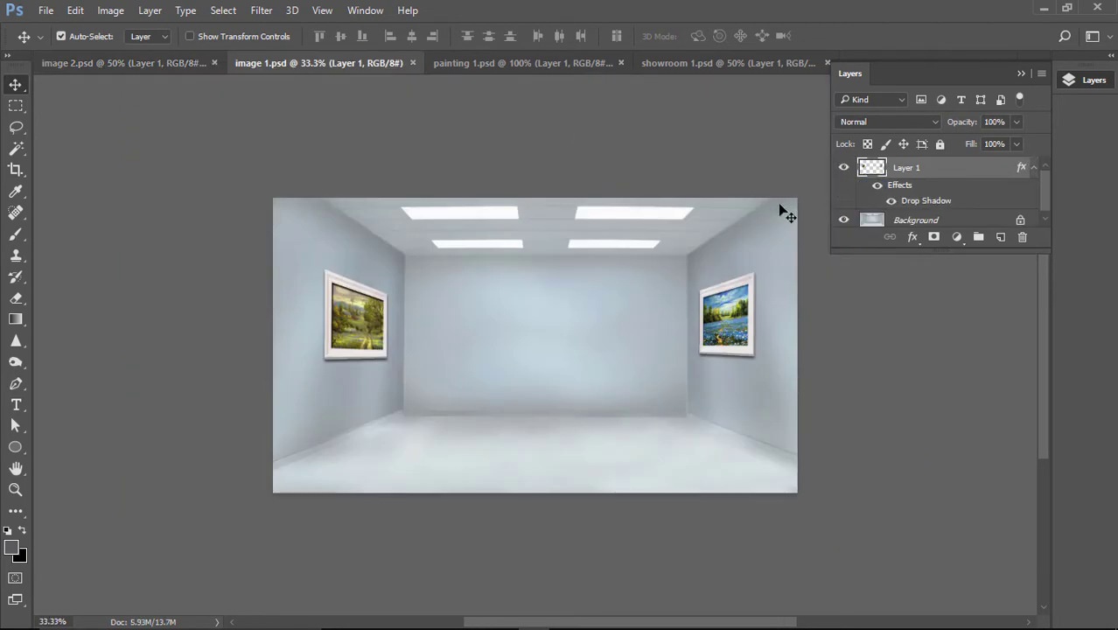
key(Tab)
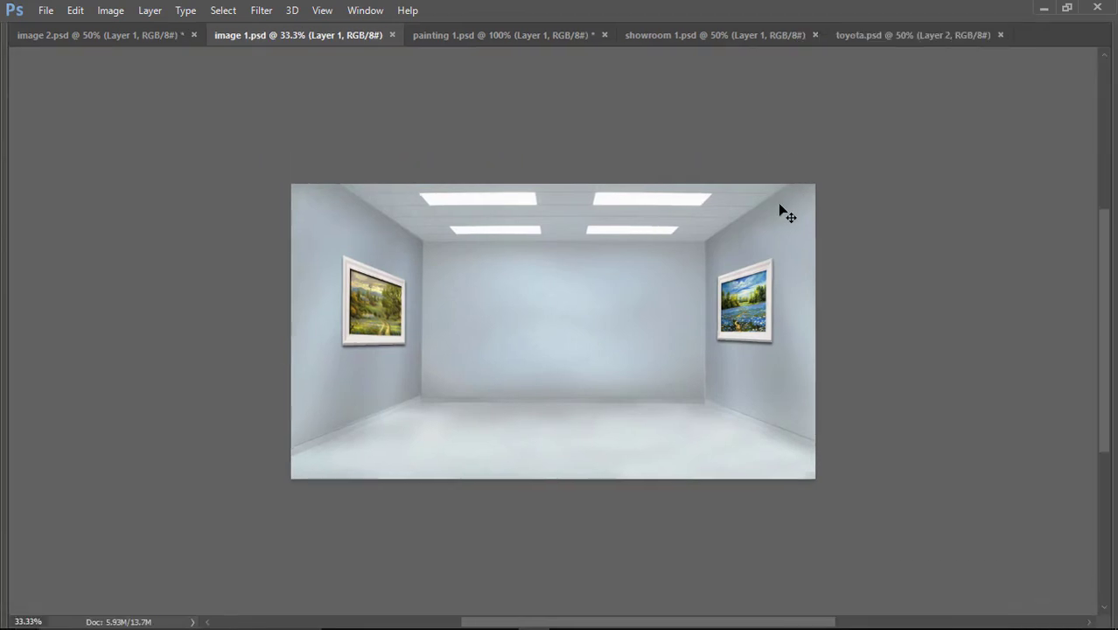
key(ctrl+plus)
key(Tab)
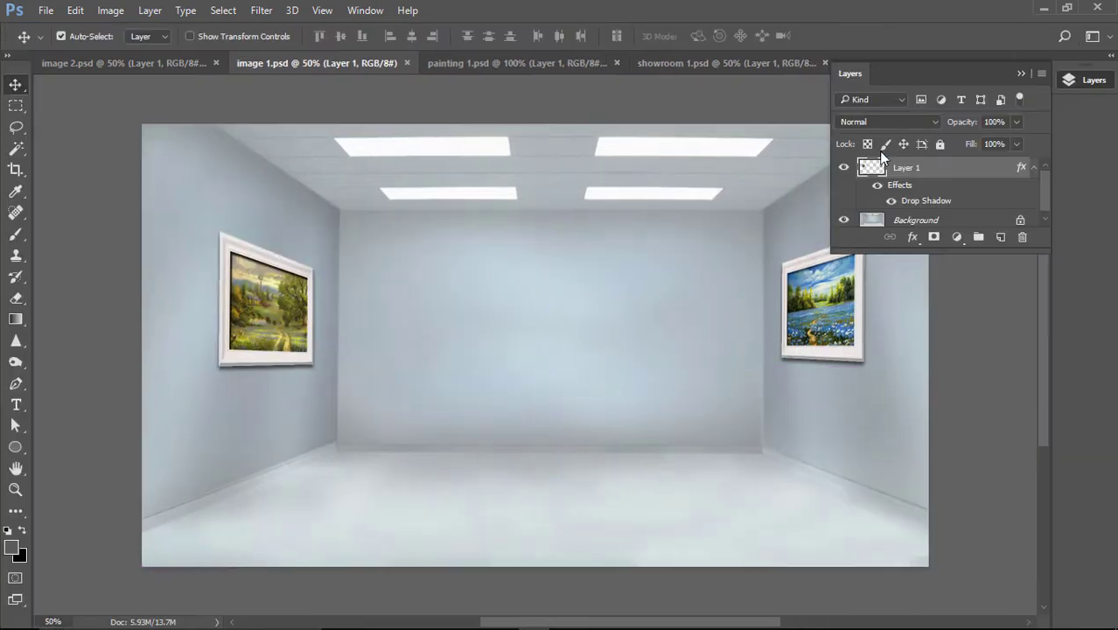
drag(848, 72, 963, 117)
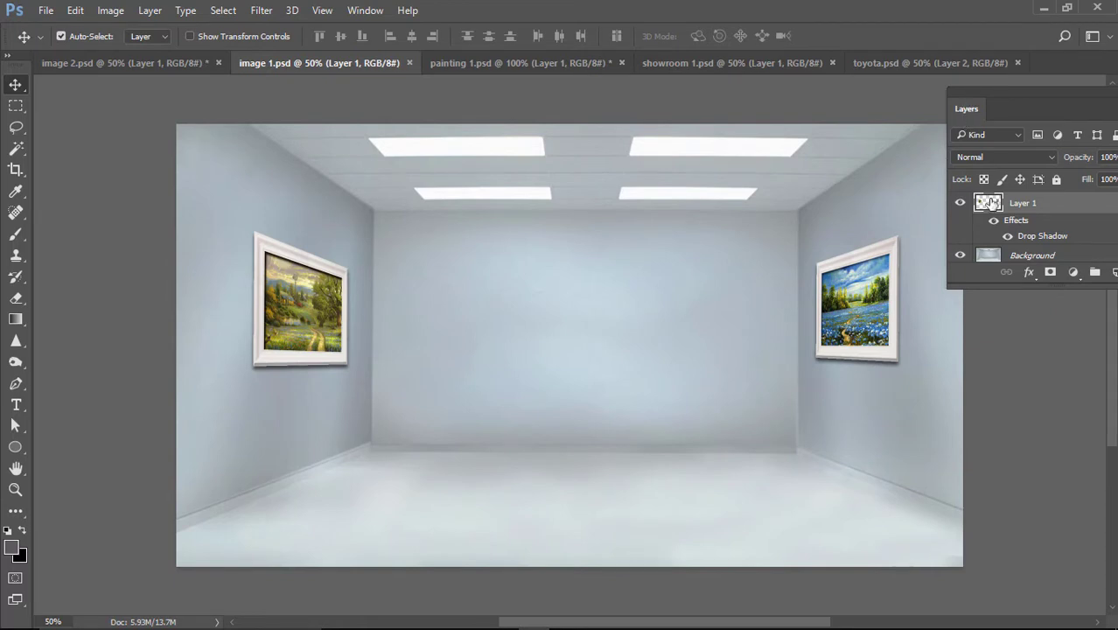
Toggle the framed paintings layer off and on, then raise and enlarge the floating Layers panel
click(959, 203)
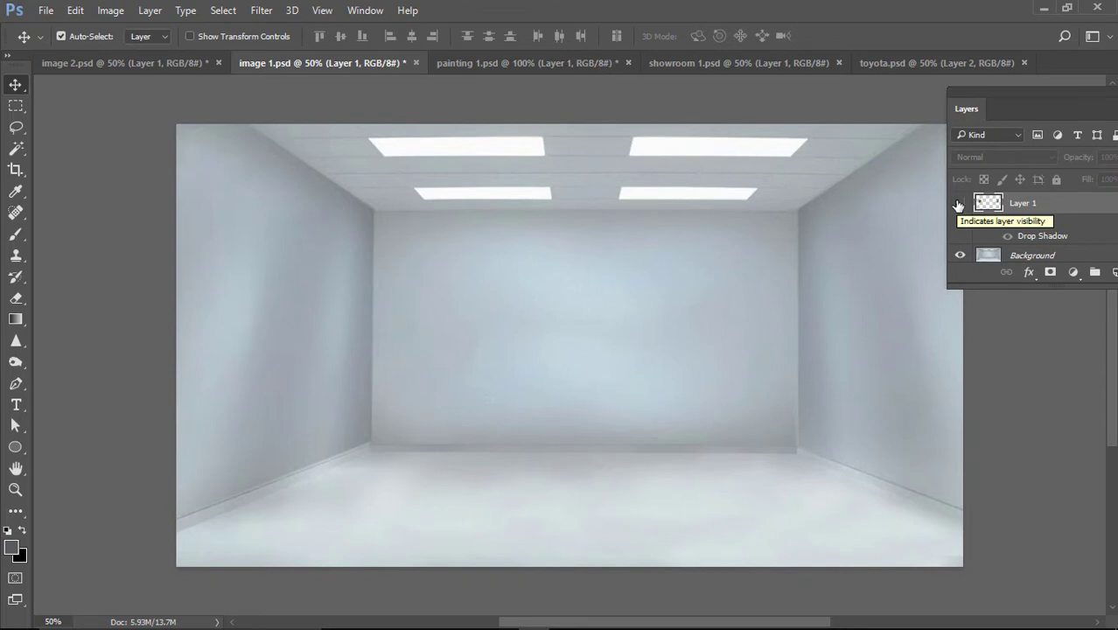
click(959, 204)
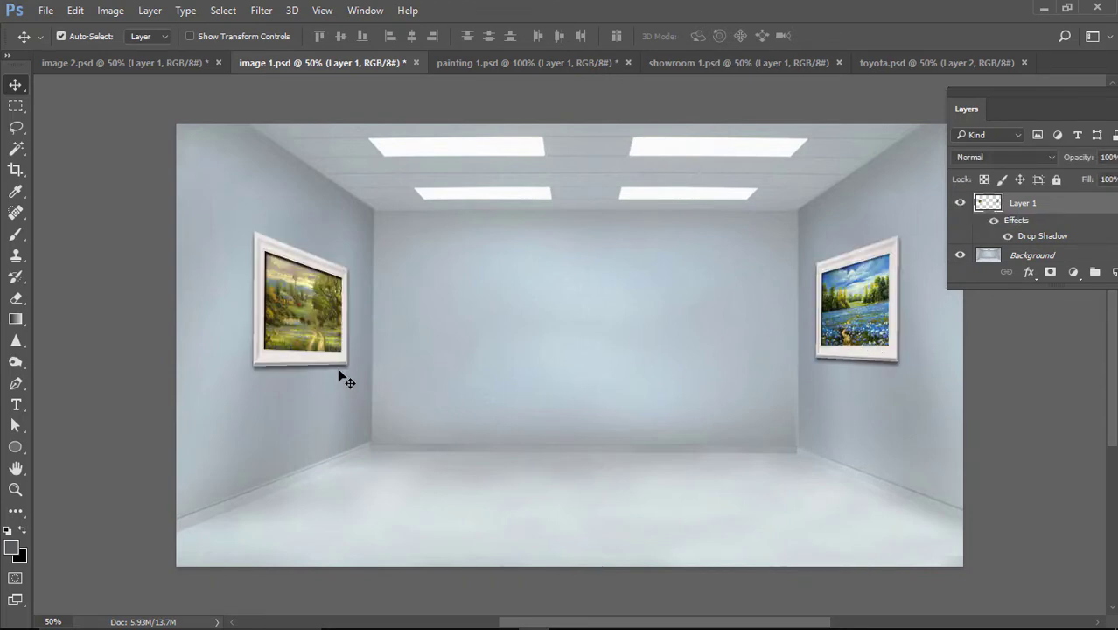
drag(1007, 91, 991, 37)
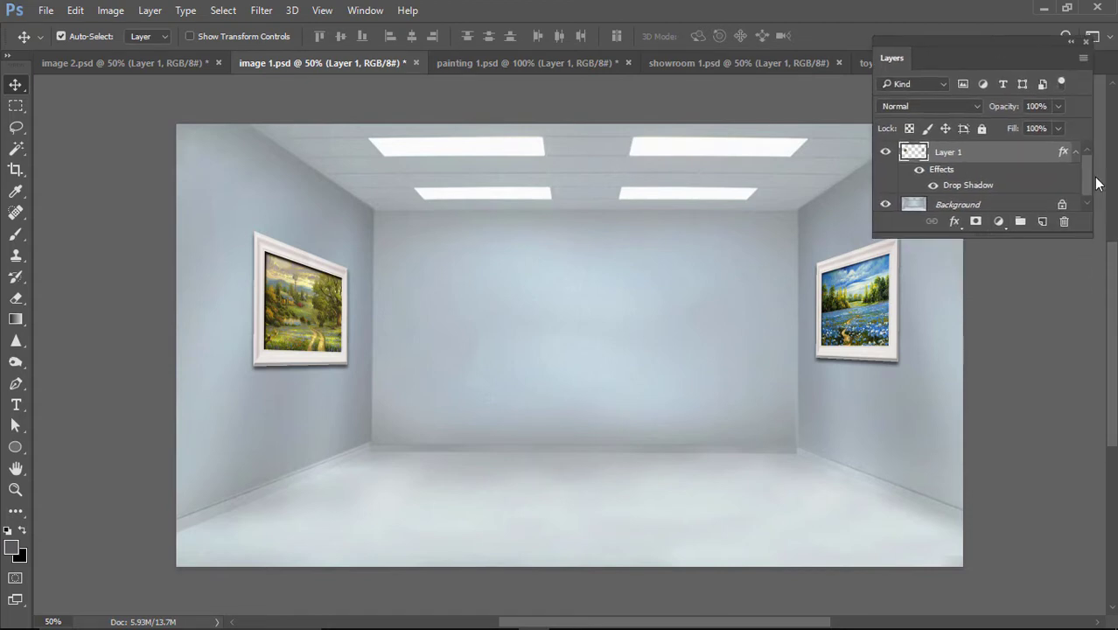
drag(1079, 225, 1109, 296)
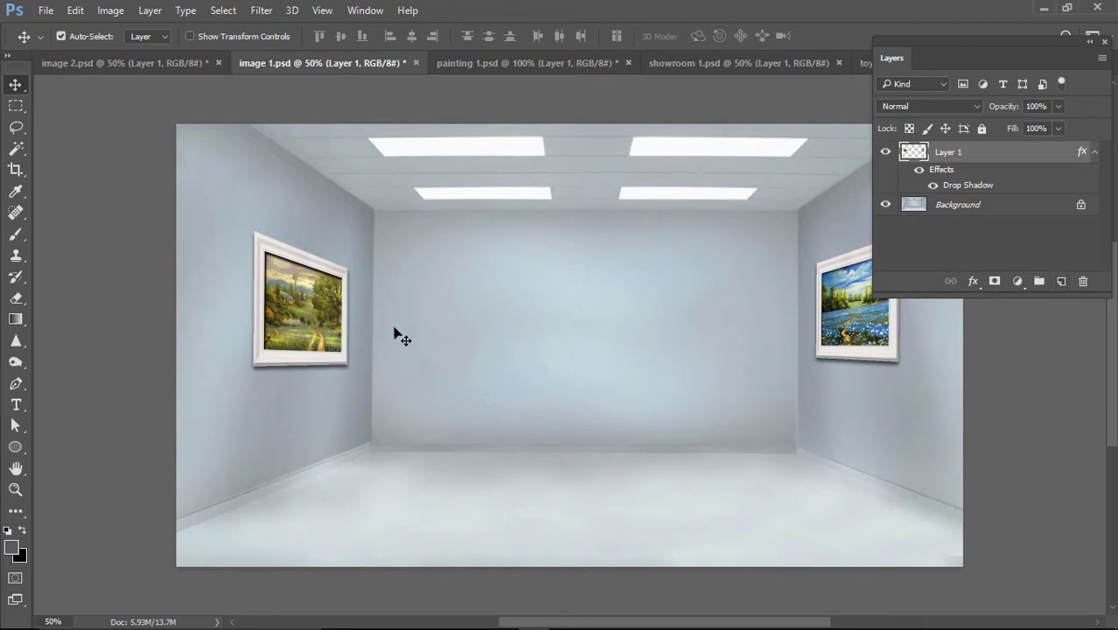
Zoom in and pan across both wall paintings, then return to 50% zoom
ctrl+click(346, 297)
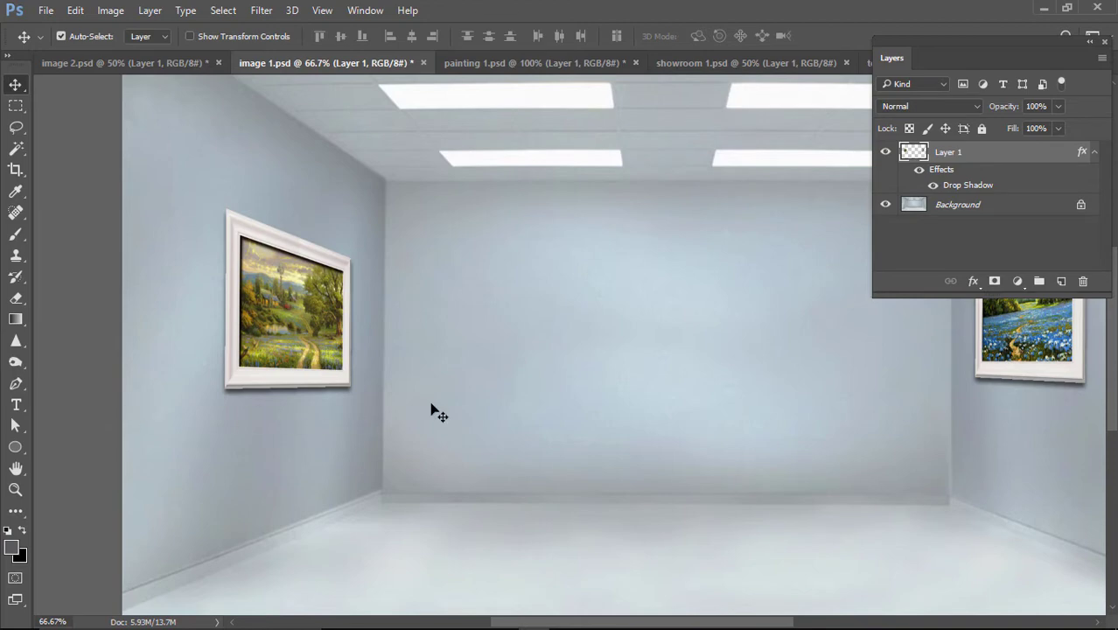
mouse_move(602, 344)
mouse_down()
mouse_move(222, 374)
mouse_move(626, 382)
mouse_move(567, 380)
mouse_move(536, 347)
mouse_up()
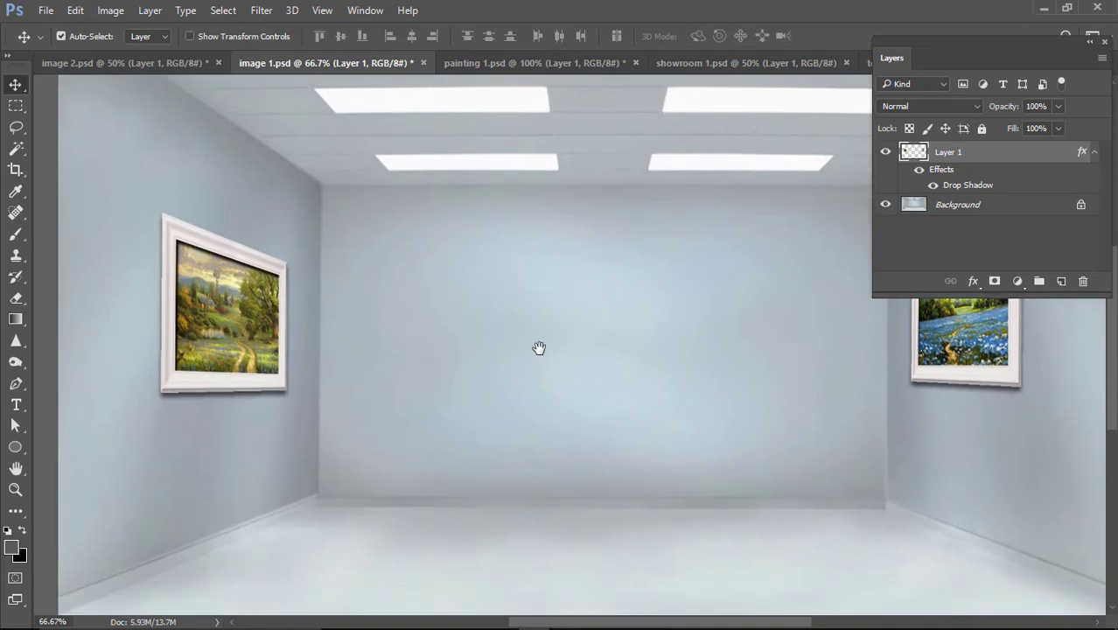
key(ctrl)
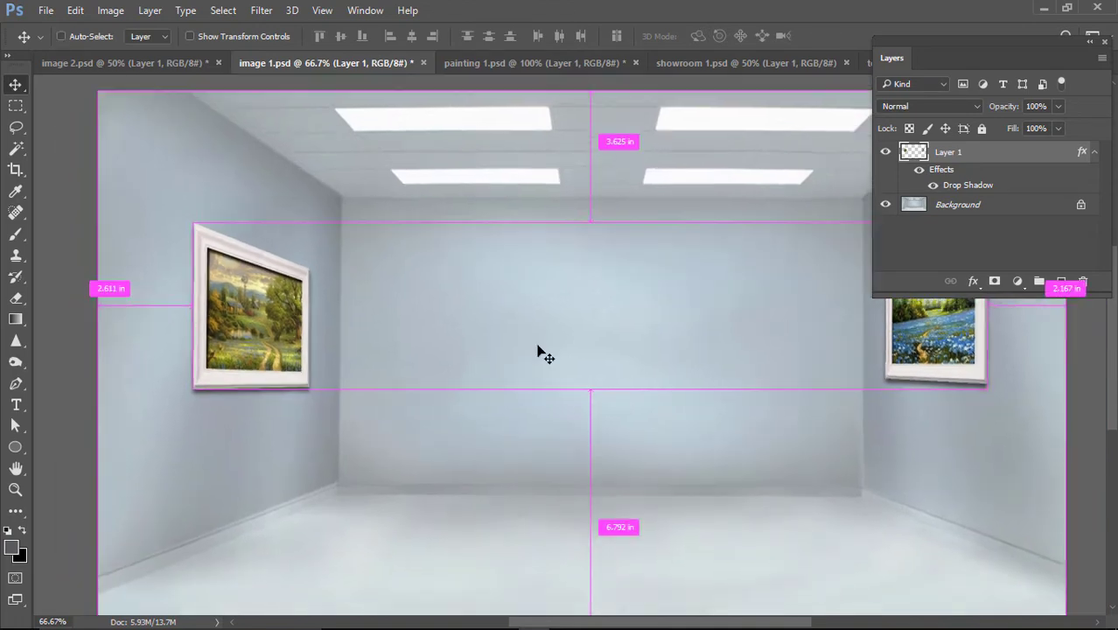
key(ctrl+minus)
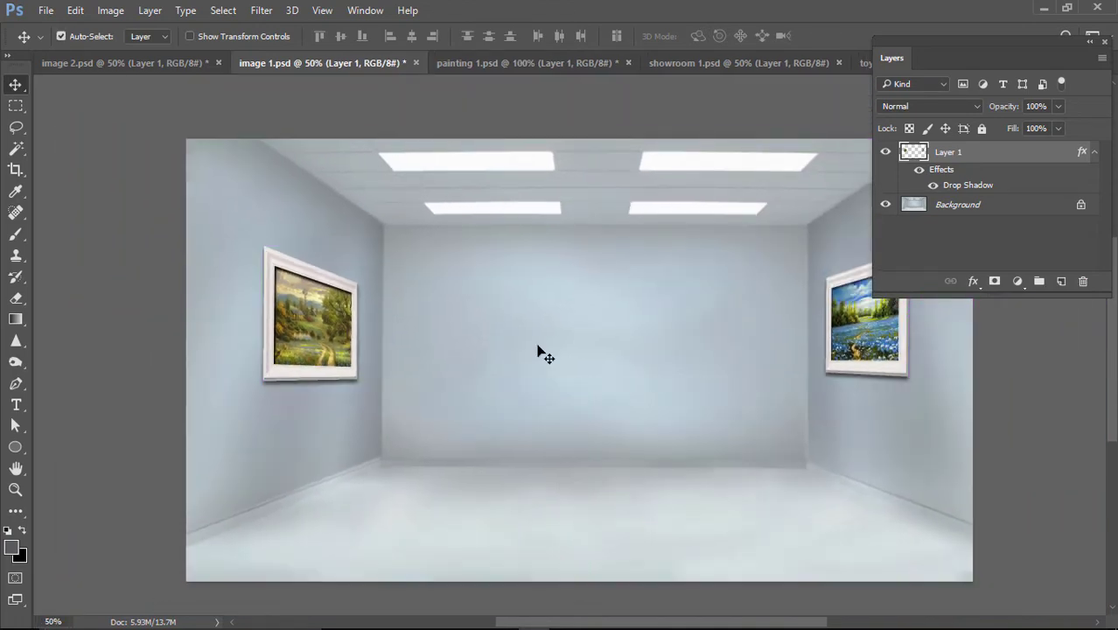
Switch to showroom 1.psd at 66.67% and reposition the Toyota logo on the floor
click(747, 66)
key(ctrl)
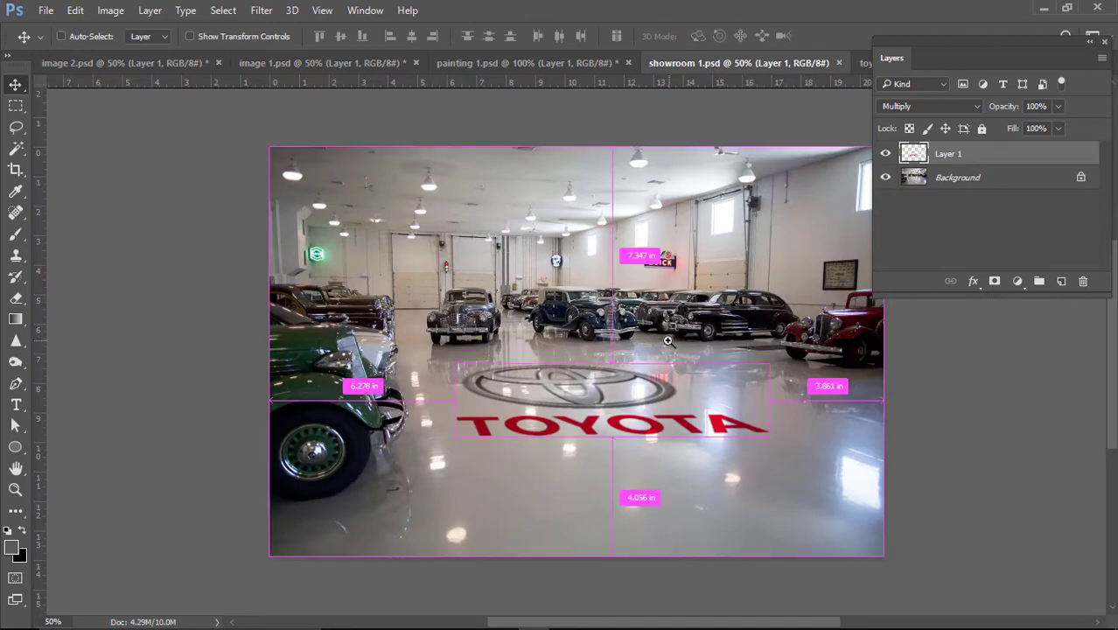
key(ctrl+plus)
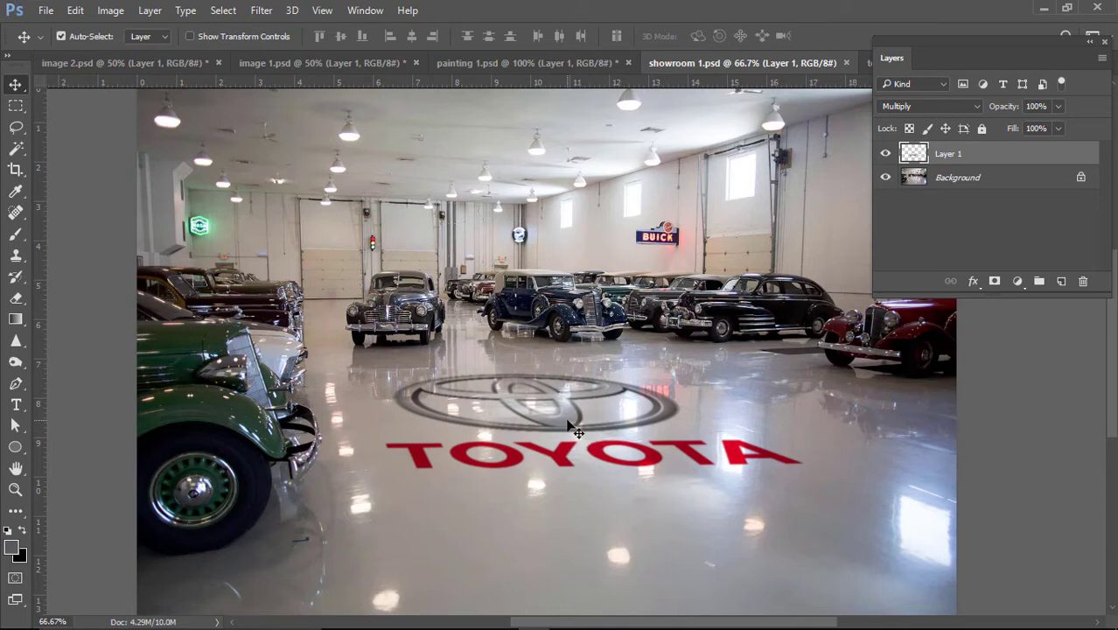
mouse_move(568, 426)
mouse_down()
mouse_move(645, 437)
mouse_move(626, 450)
mouse_move(584, 420)
mouse_up()
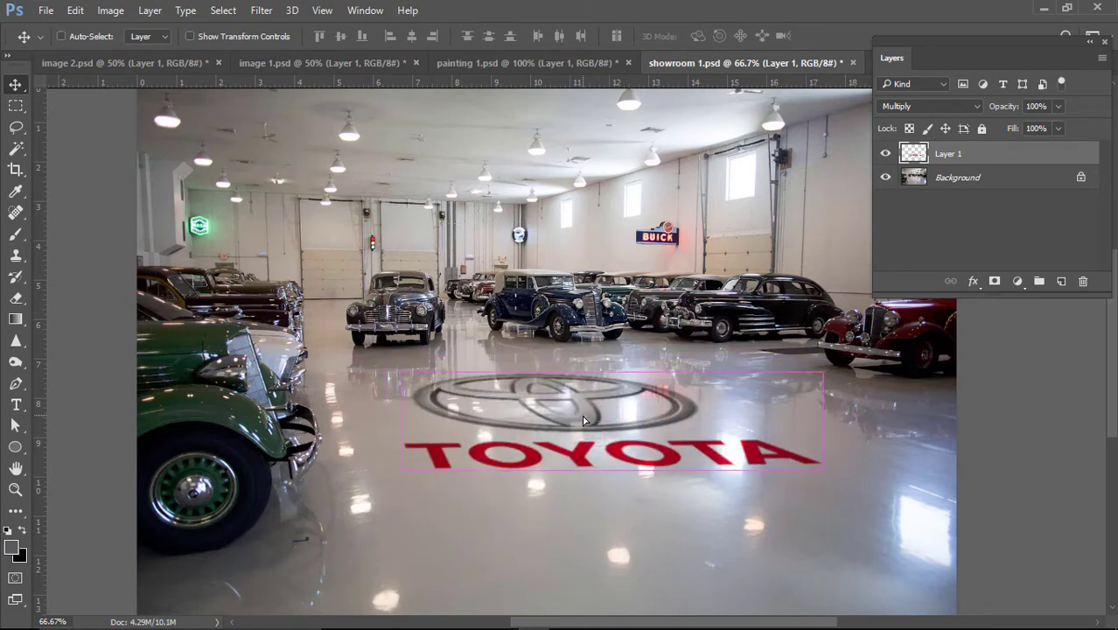
key(ctrl+z)
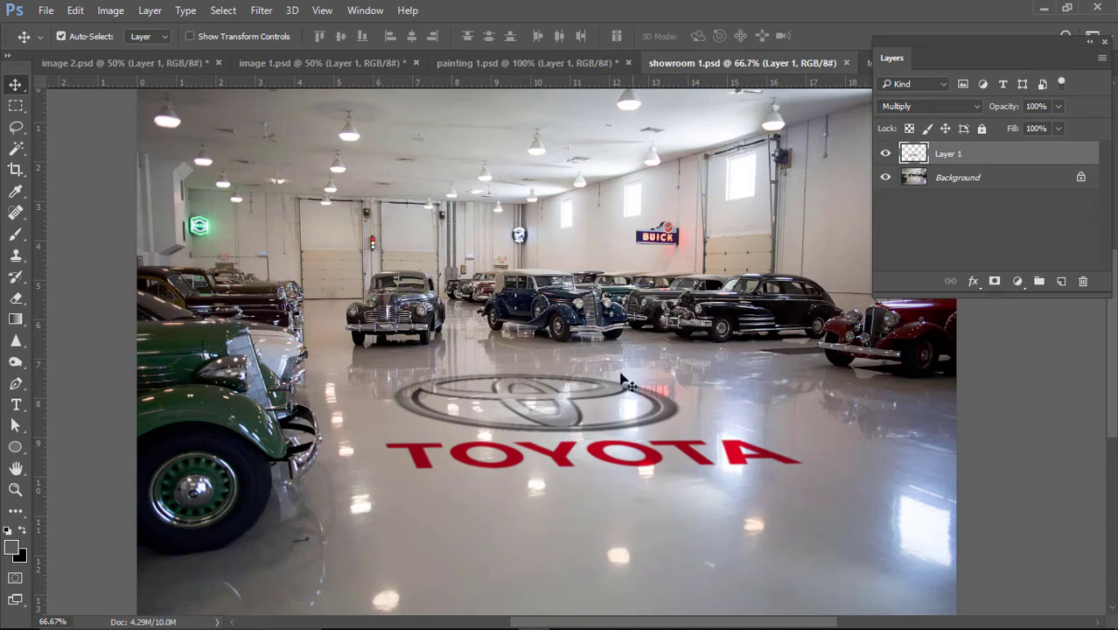
mouse_move(571, 425)
mouse_down()
mouse_move(623, 442)
mouse_move(592, 425)
mouse_move(662, 484)
mouse_move(539, 431)
mouse_move(557, 420)
mouse_up()
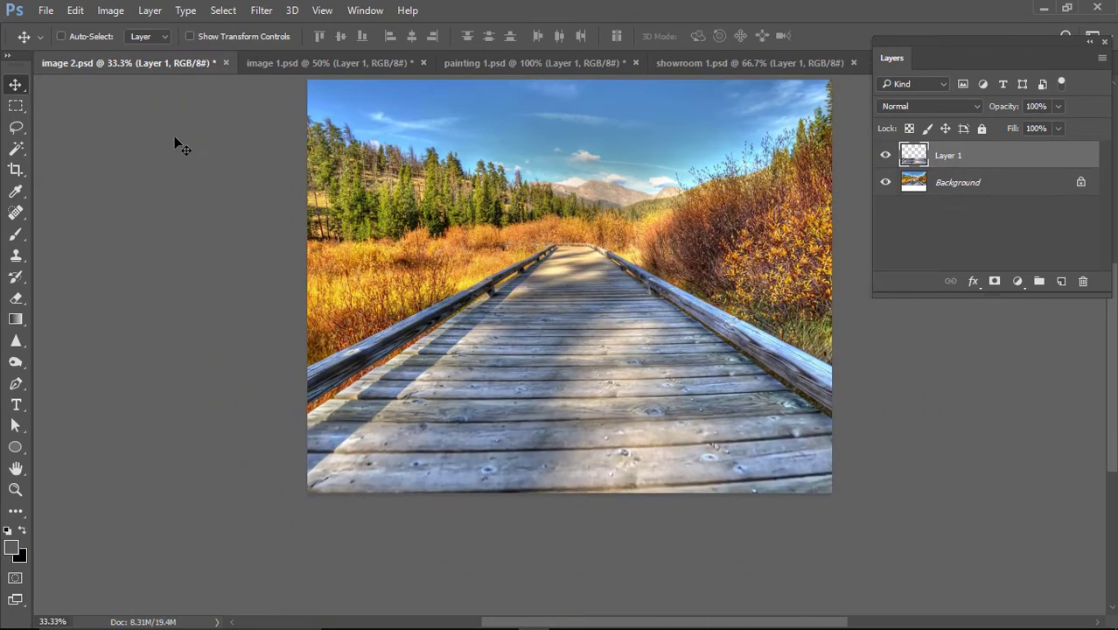
Delete the lower boardwalk layer, add a new empty layer, and open Filter > Vanishing Point
drag(1029, 157, 1083, 281)
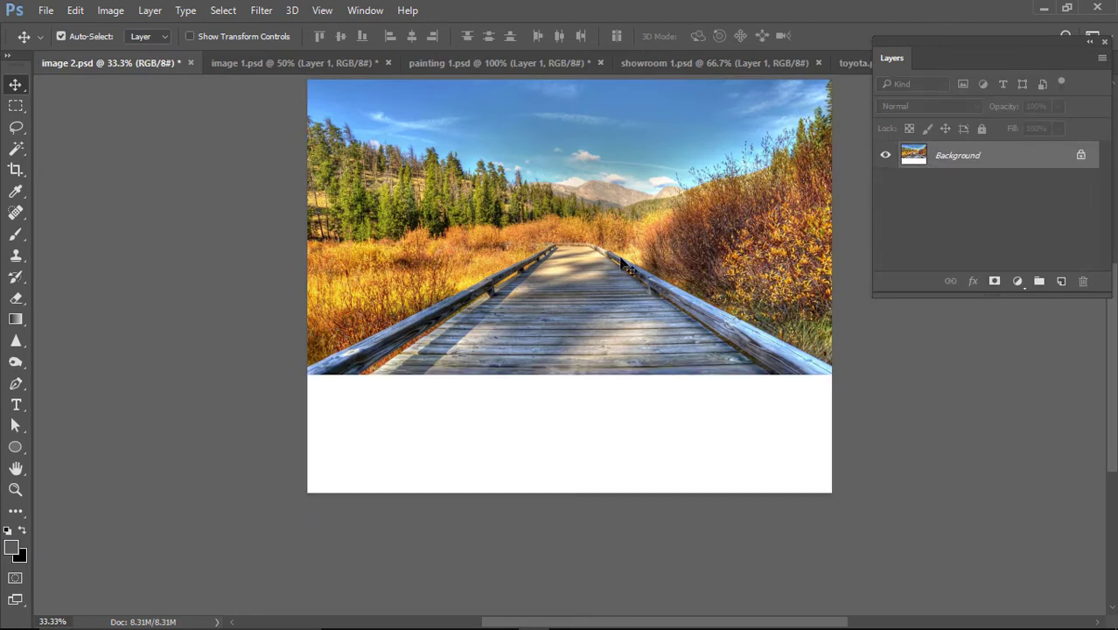
key(ctrl+plus)
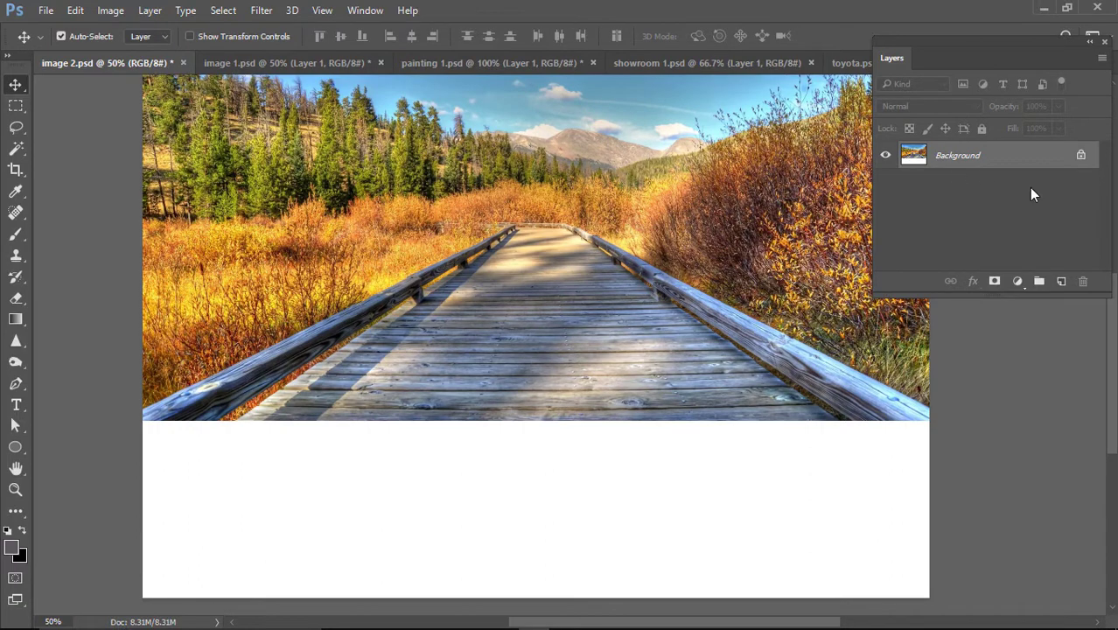
click(1060, 280)
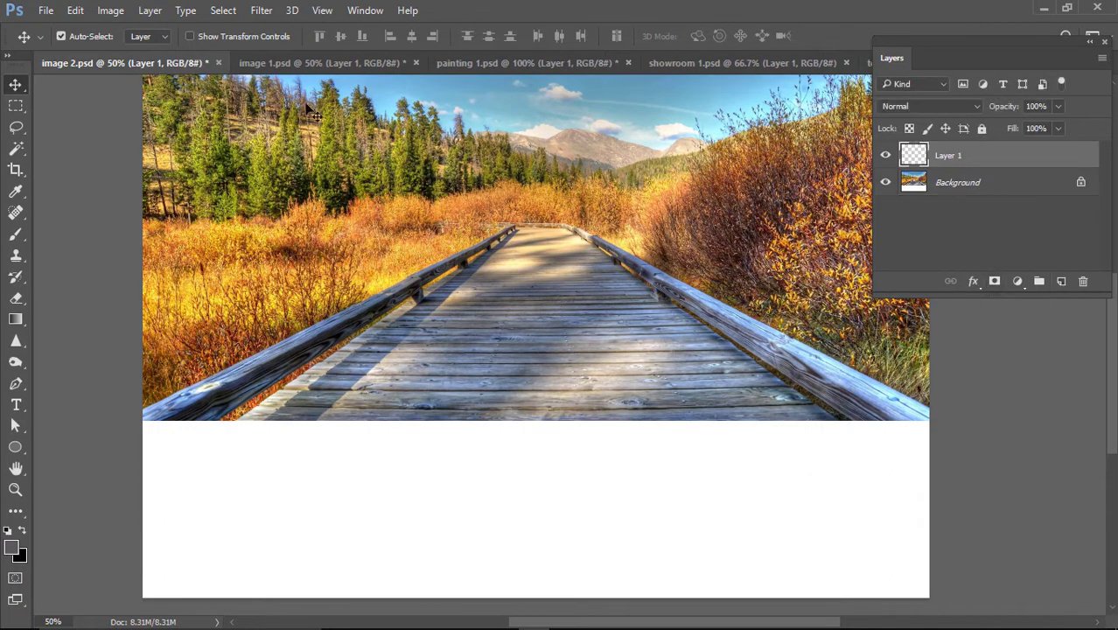
click(261, 11)
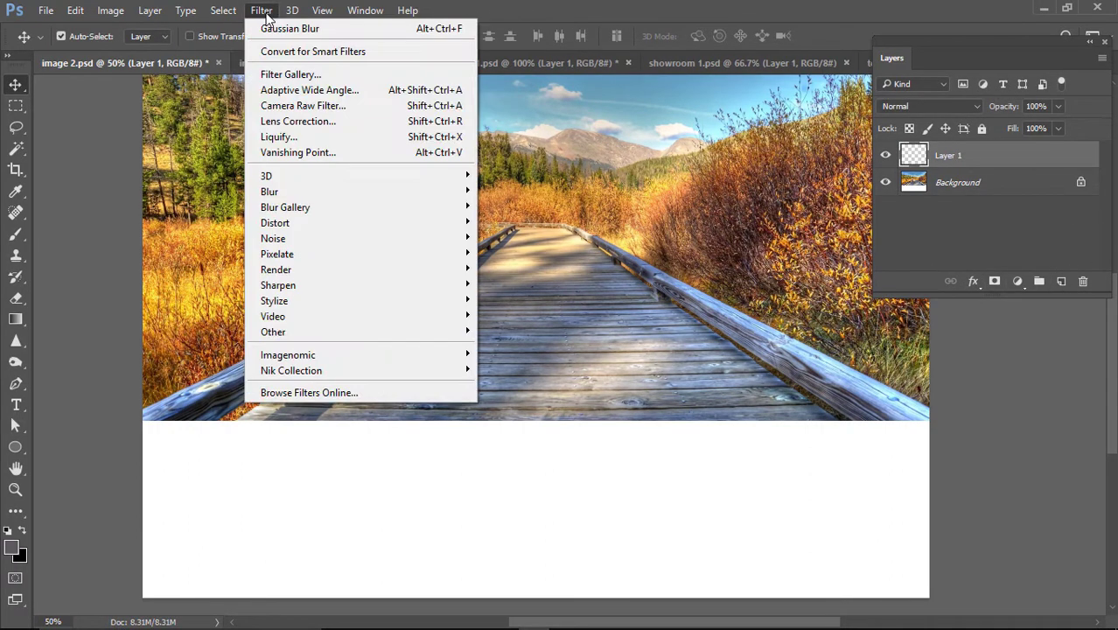
click(288, 152)
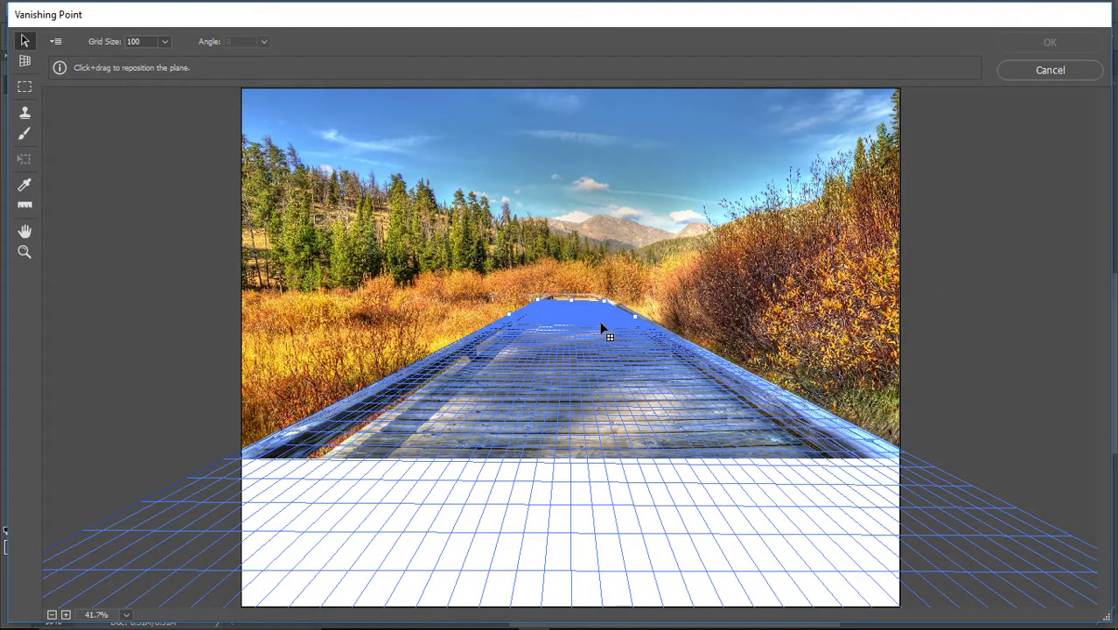
Delete the existing perspective plane and zoom the preview to 50%
key(BackSpace)
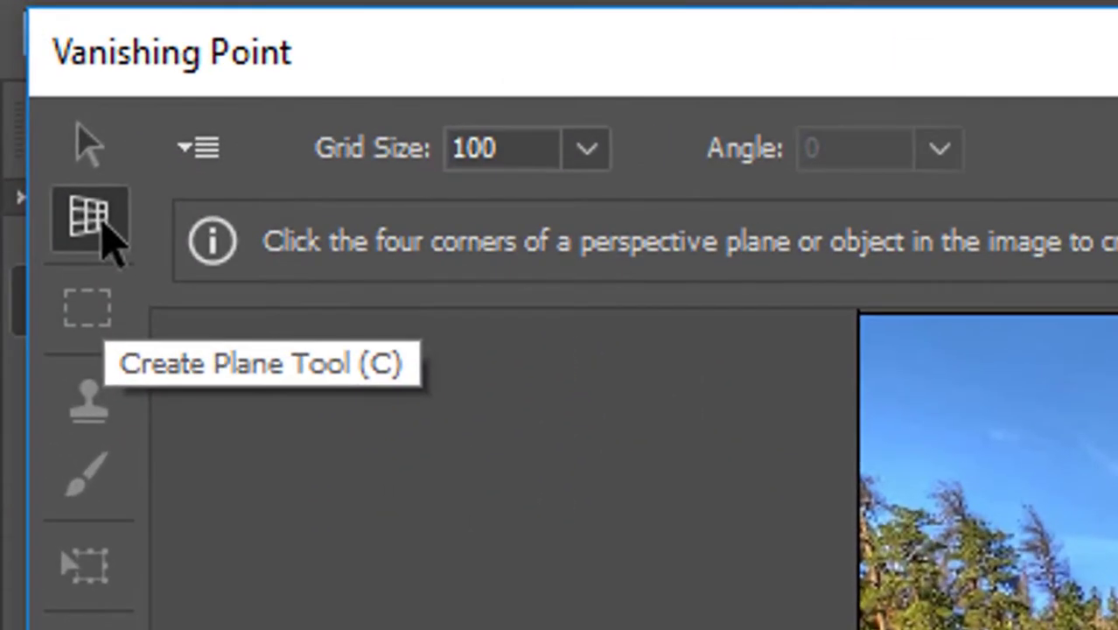
click(208, 153)
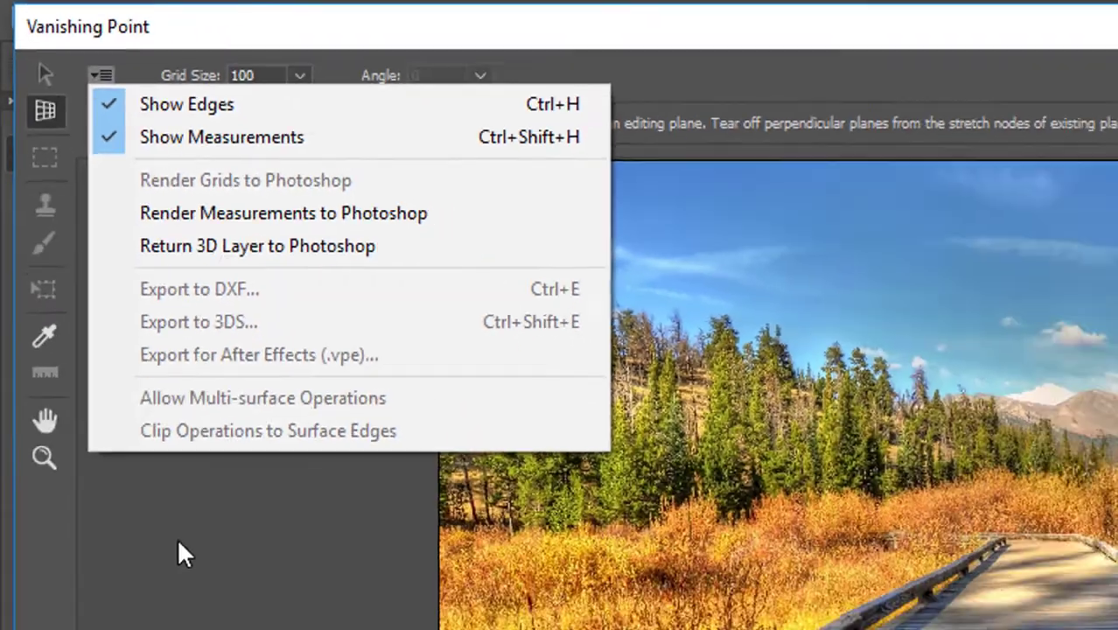
click(179, 549)
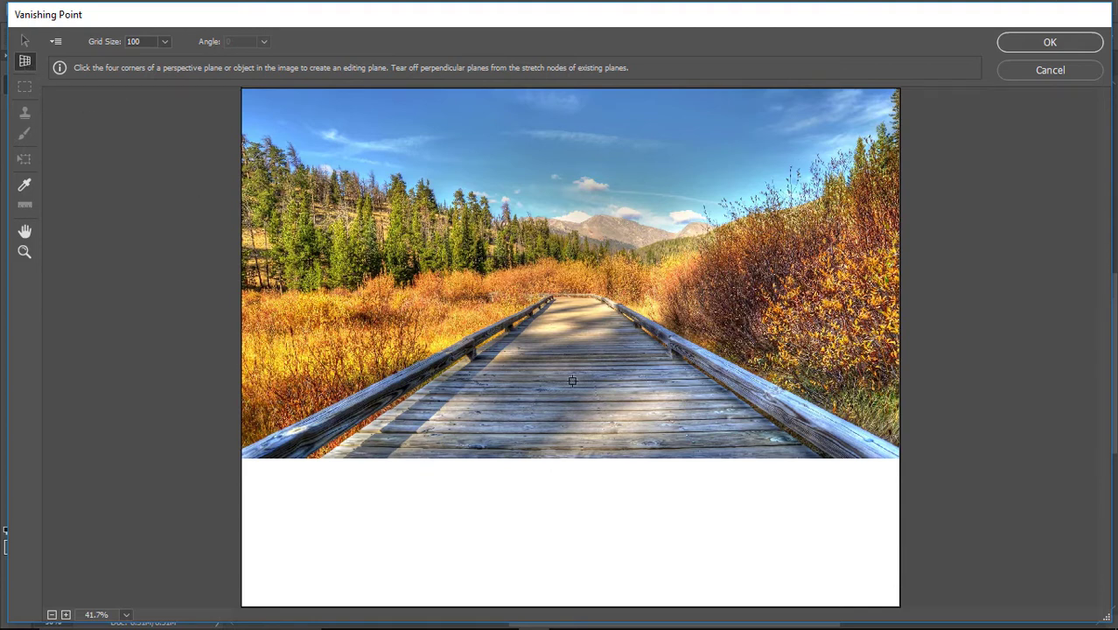
ctrl+click(608, 304)
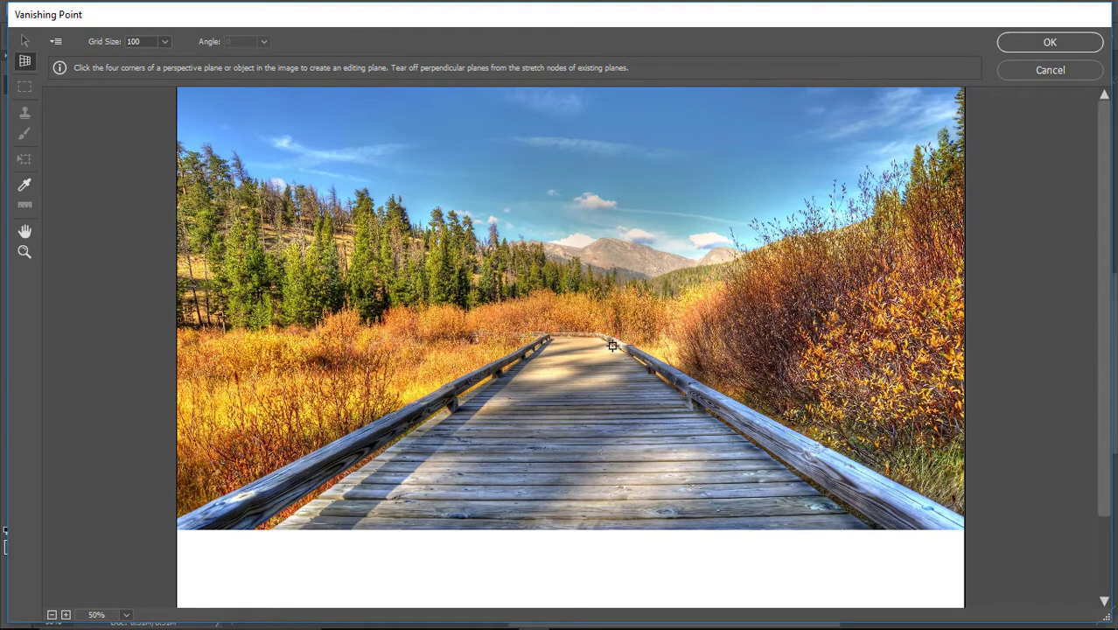
Draw a four-corner plane from the boardwalk's far end to below the canvas's lower corners
click(612, 345)
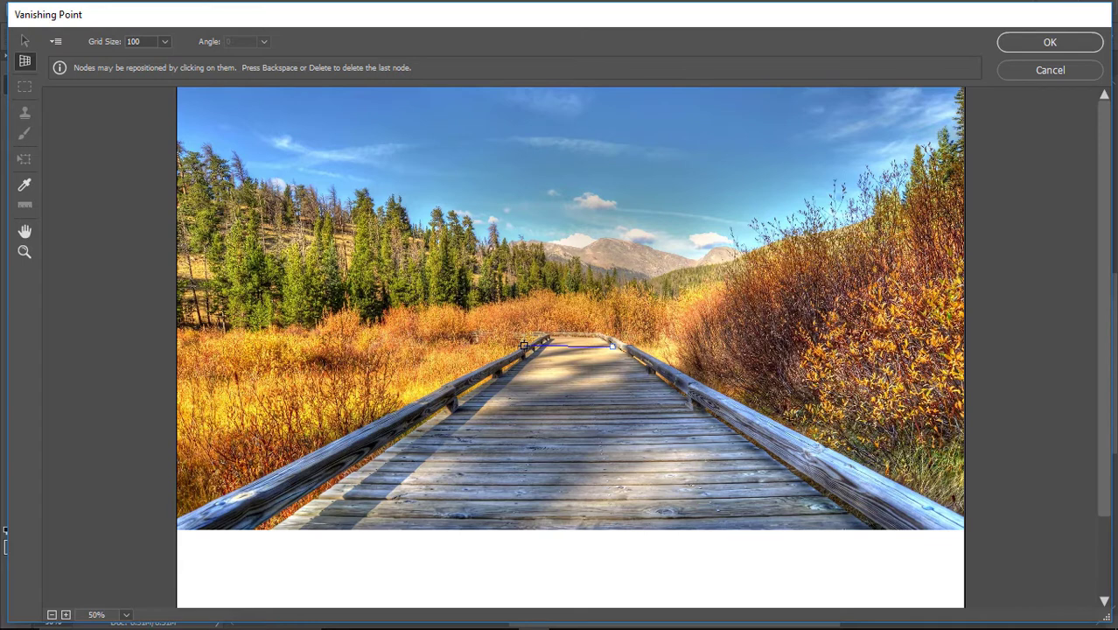
click(518, 348)
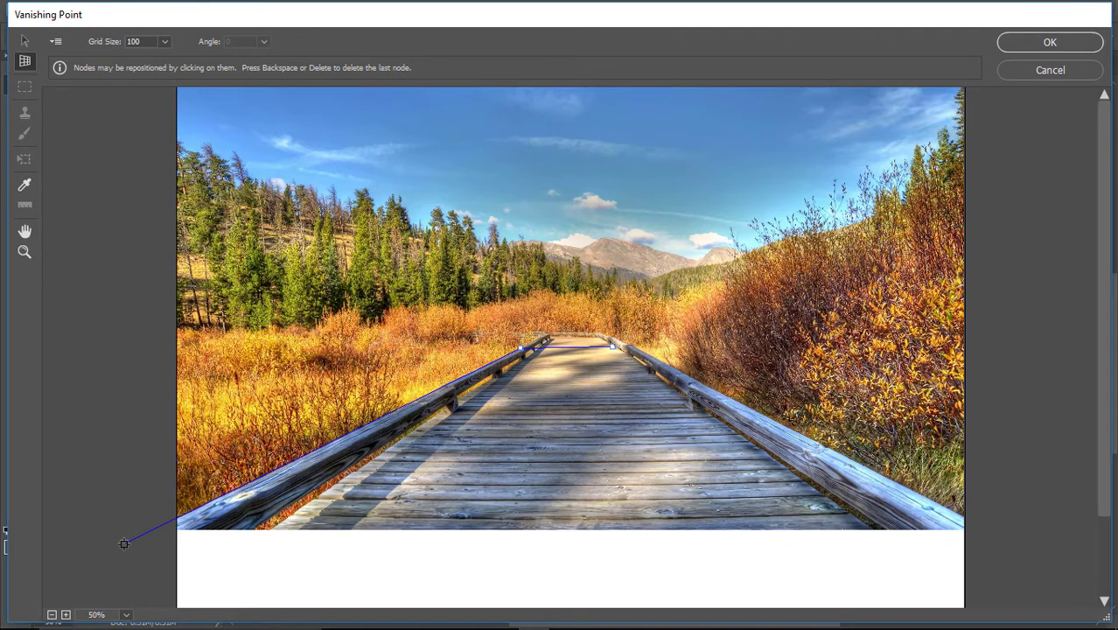
scroll(124, 544, down, 1)
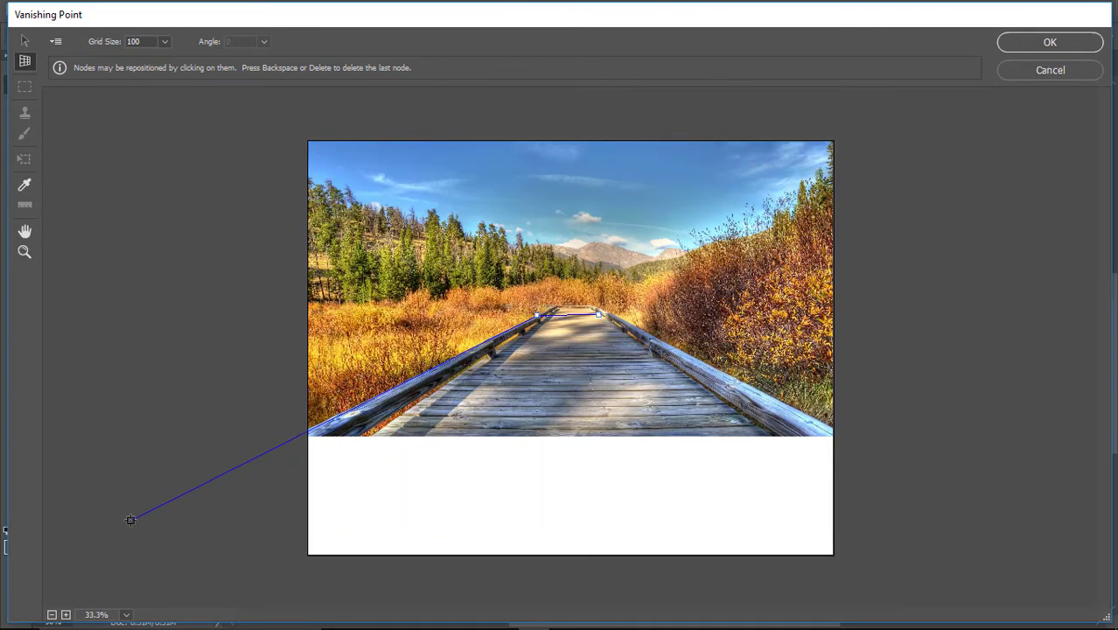
click(55, 553)
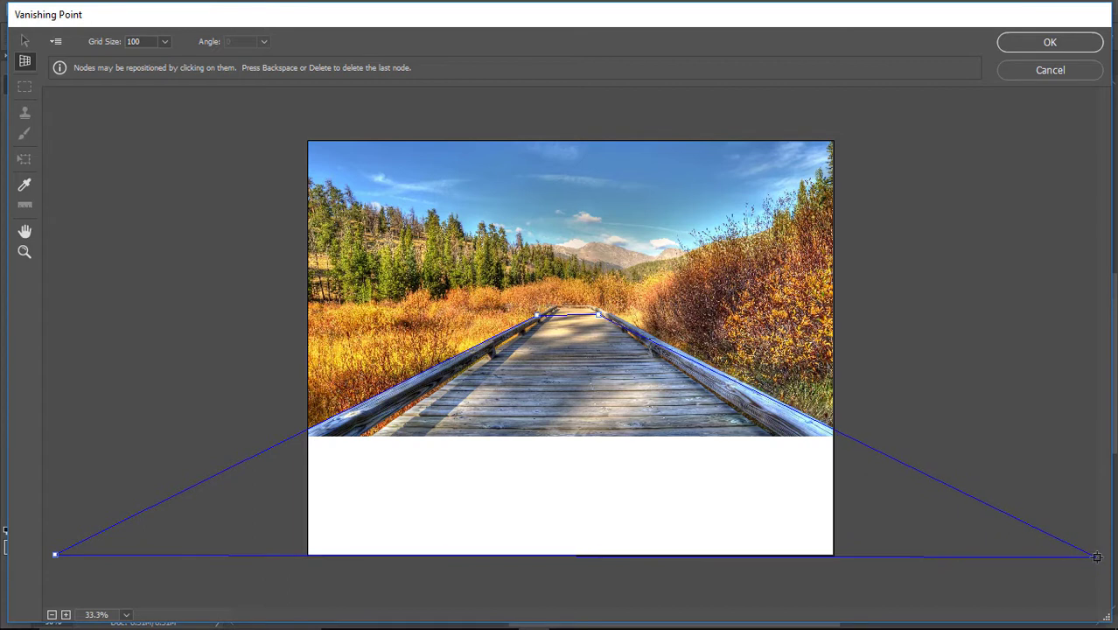
click(1097, 556)
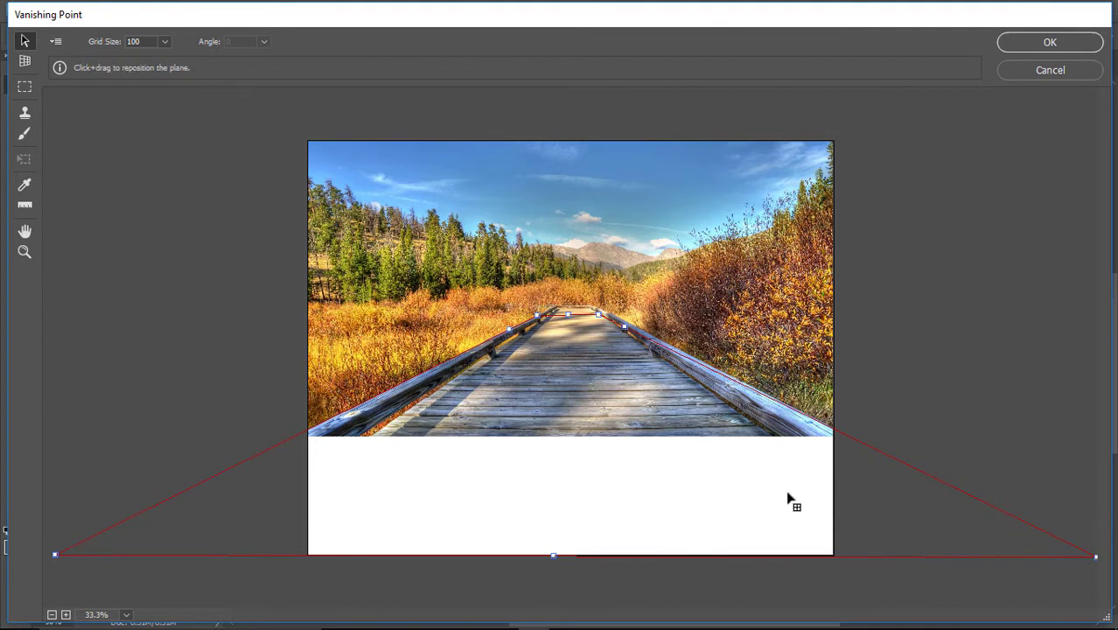
Zoom in and drag the plane's far-right corner until the grid turns blue, then deselect
key(z)
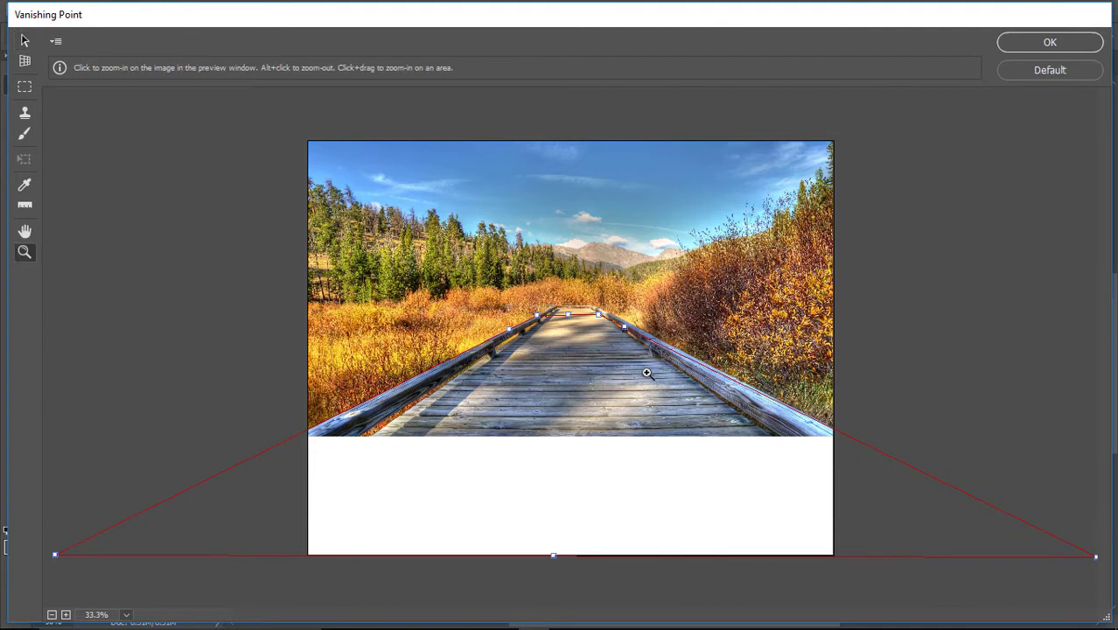
click(649, 370)
click(641, 359)
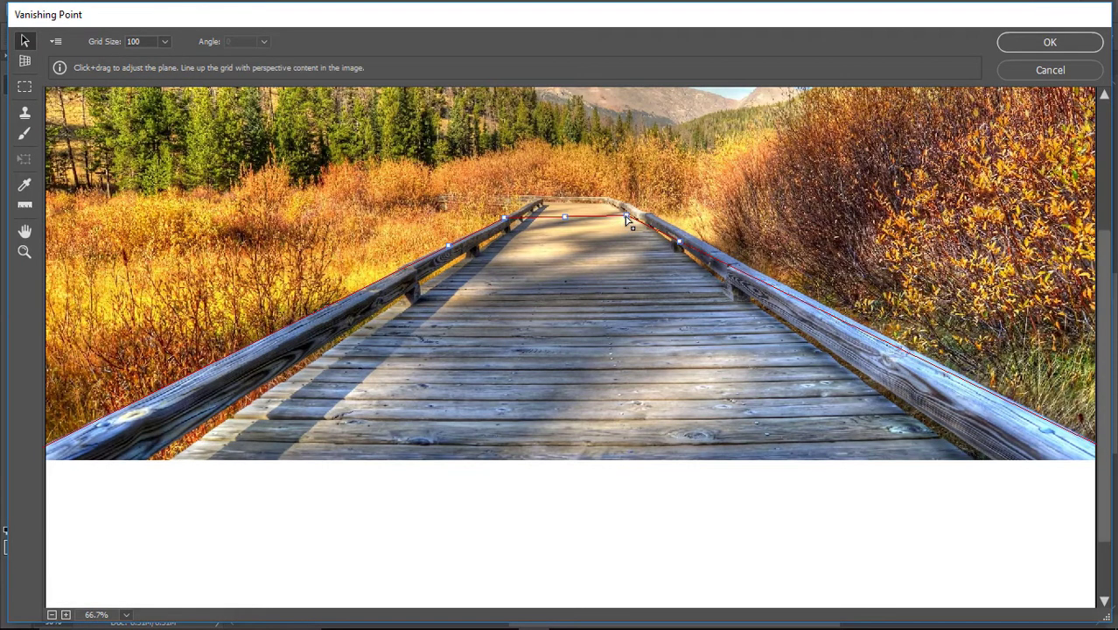
drag(625, 216, 651, 217)
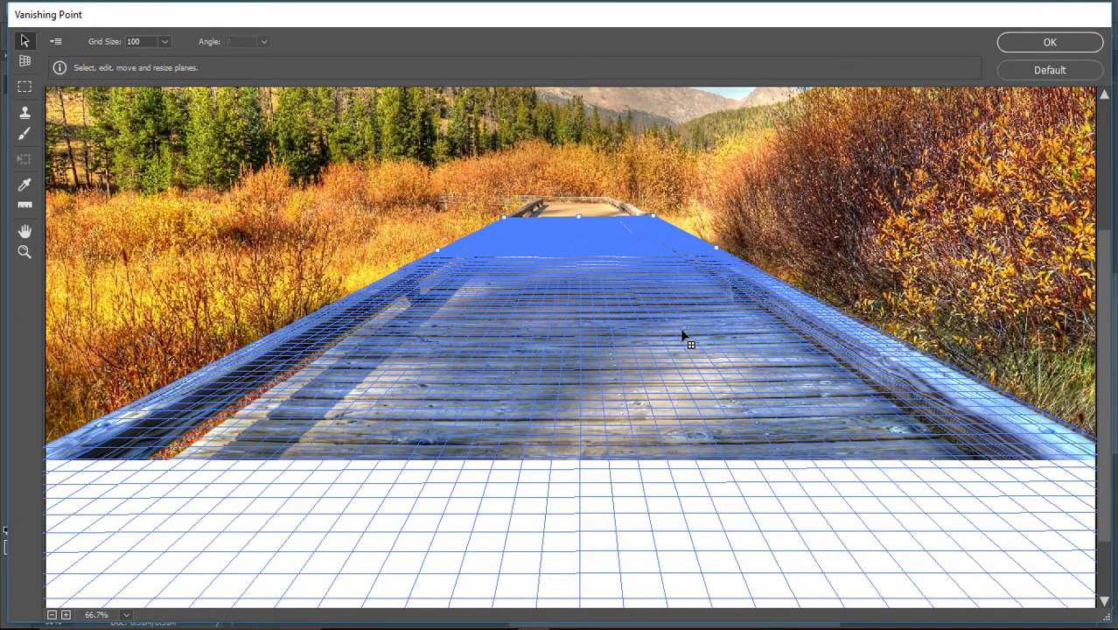
scroll(684, 335, down, 2)
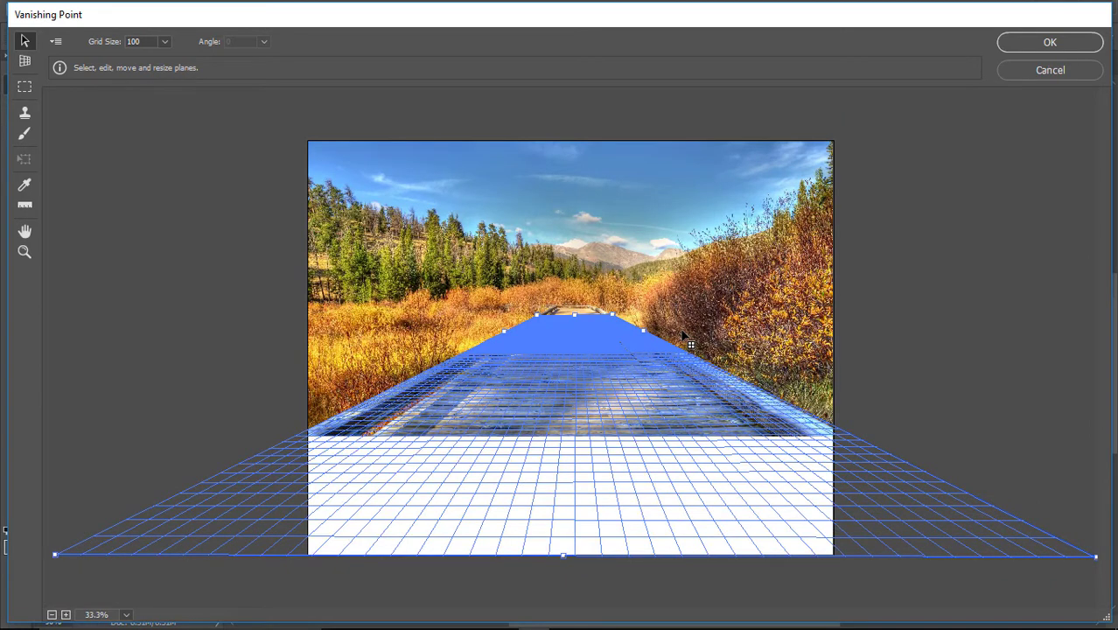
click(684, 336)
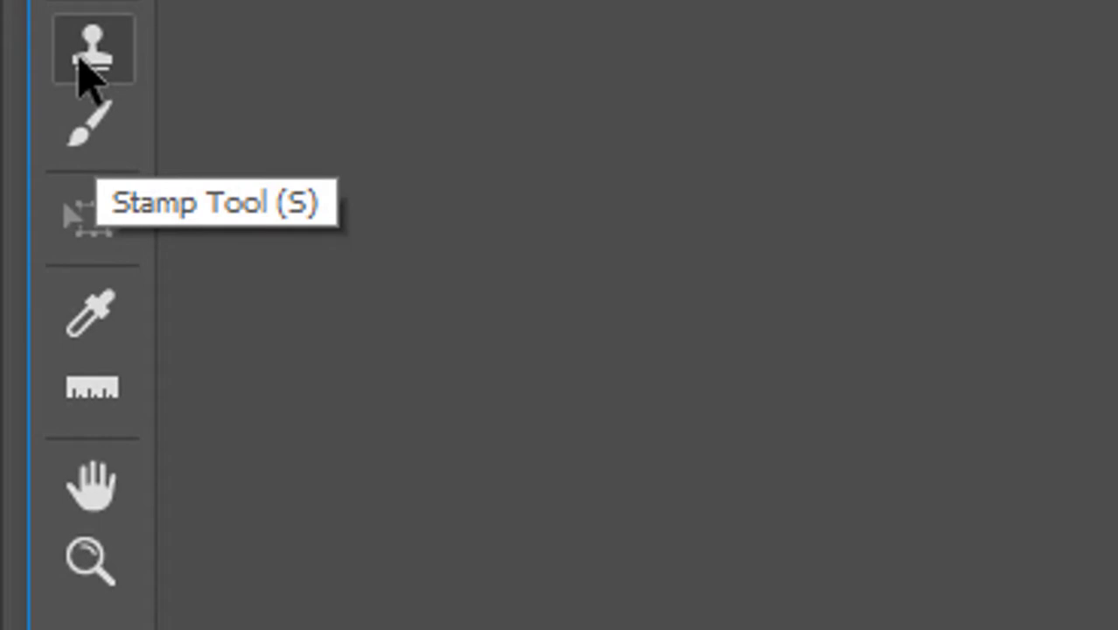
With the Stamp tool at 50% zoom, set the clone source on the left railing
click(81, 59)
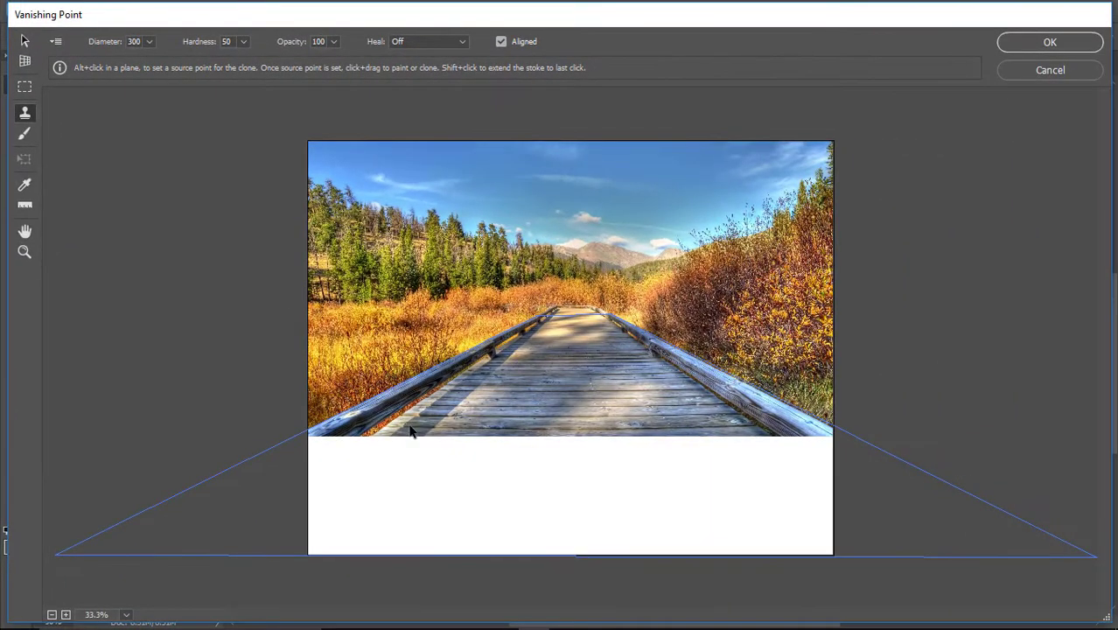
key(ctrl+space)
click(498, 430)
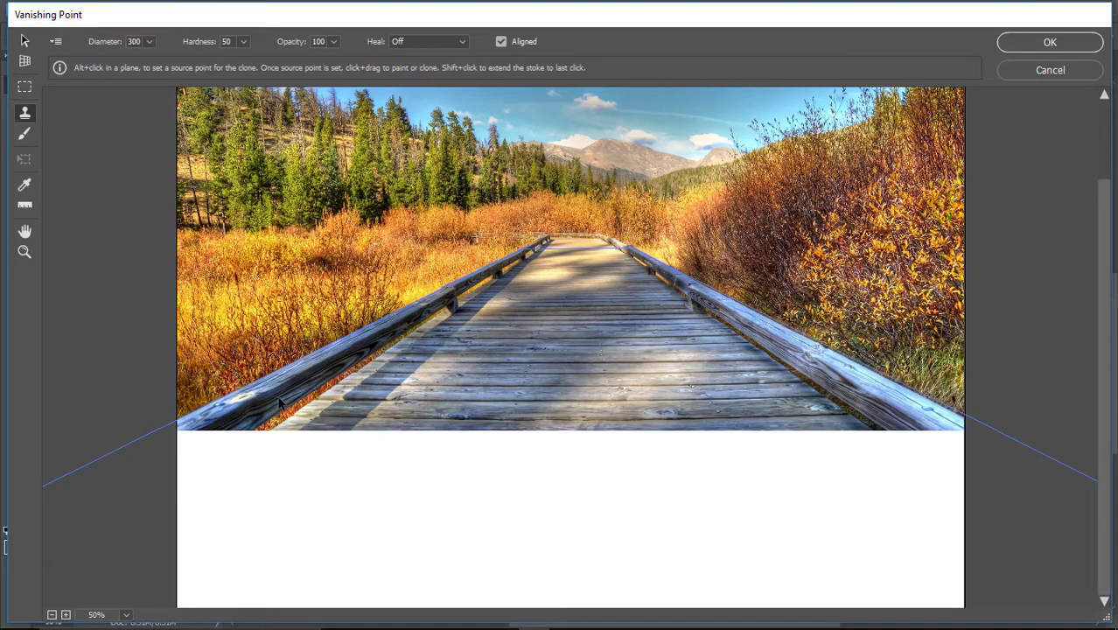
key(alt)
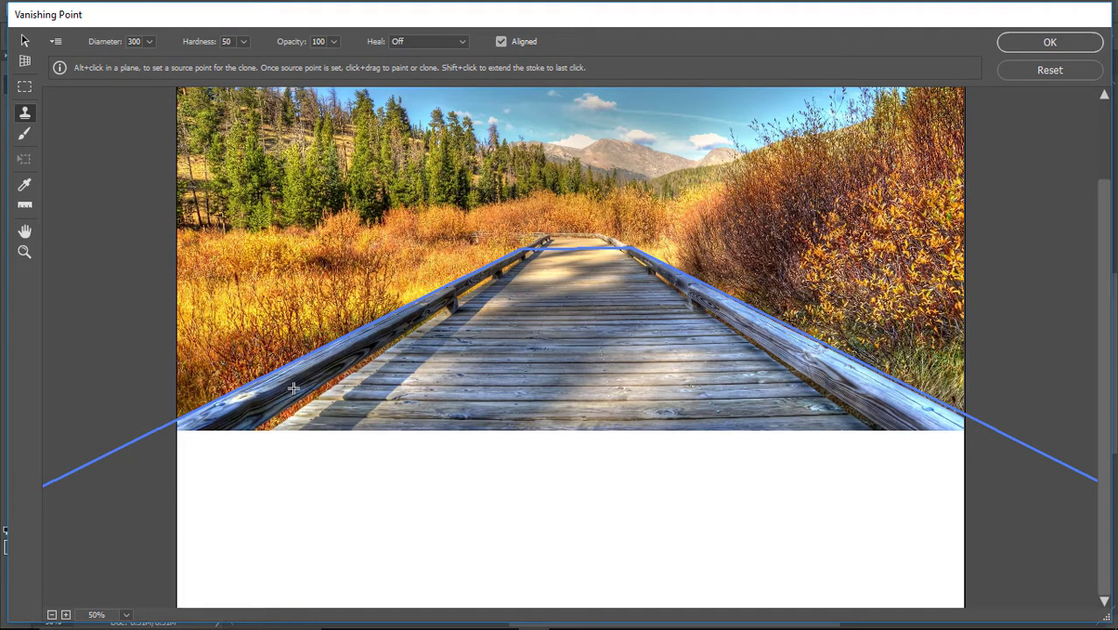
alt+click(300, 382)
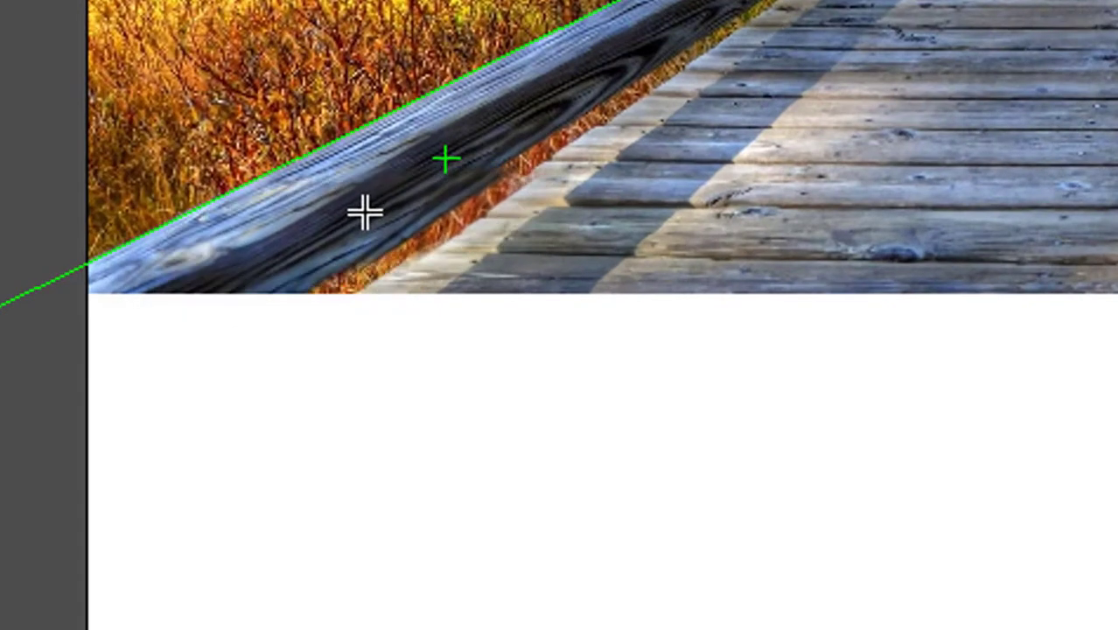
Paint cloned railing and boardwalk planks down-left and across the white area
mouse_move(369, 222)
mouse_down()
mouse_move(379, 232)
mouse_move(402, 210)
mouse_up()
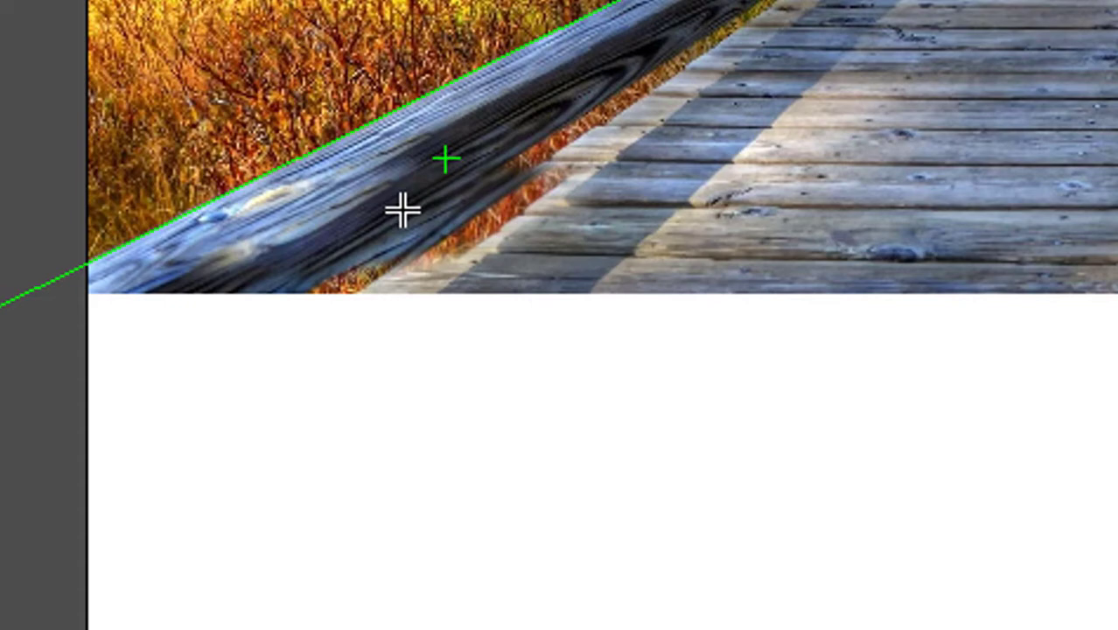
drag(402, 209, 399, 214)
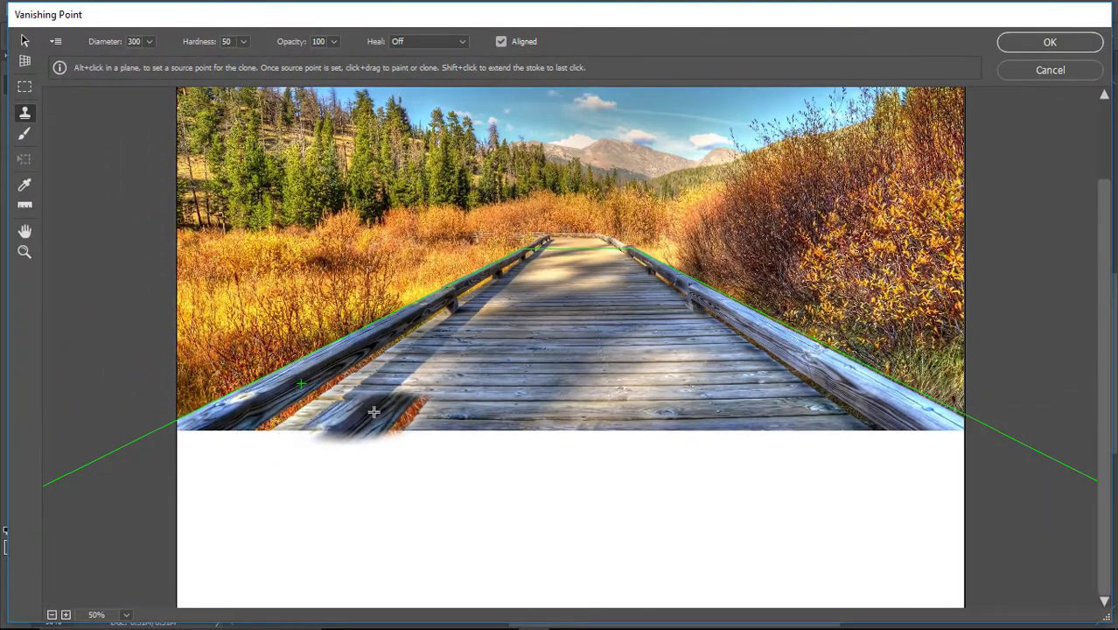
drag(374, 411, 378, 408)
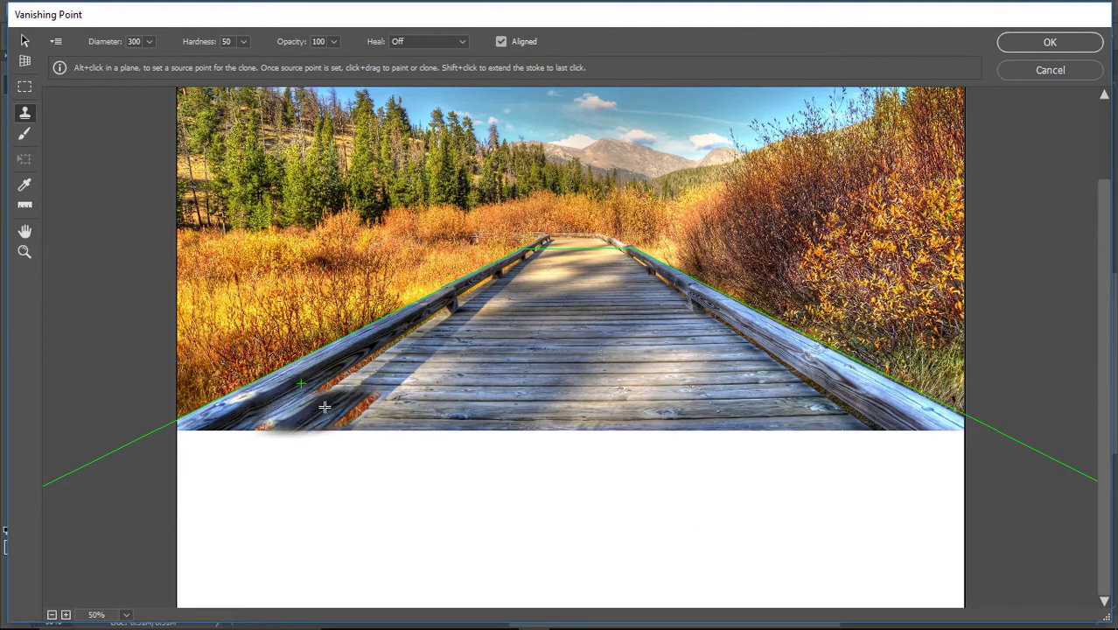
mouse_move(324, 407)
mouse_down()
mouse_move(299, 400)
mouse_move(376, 403)
mouse_move(254, 404)
mouse_move(219, 431)
mouse_up()
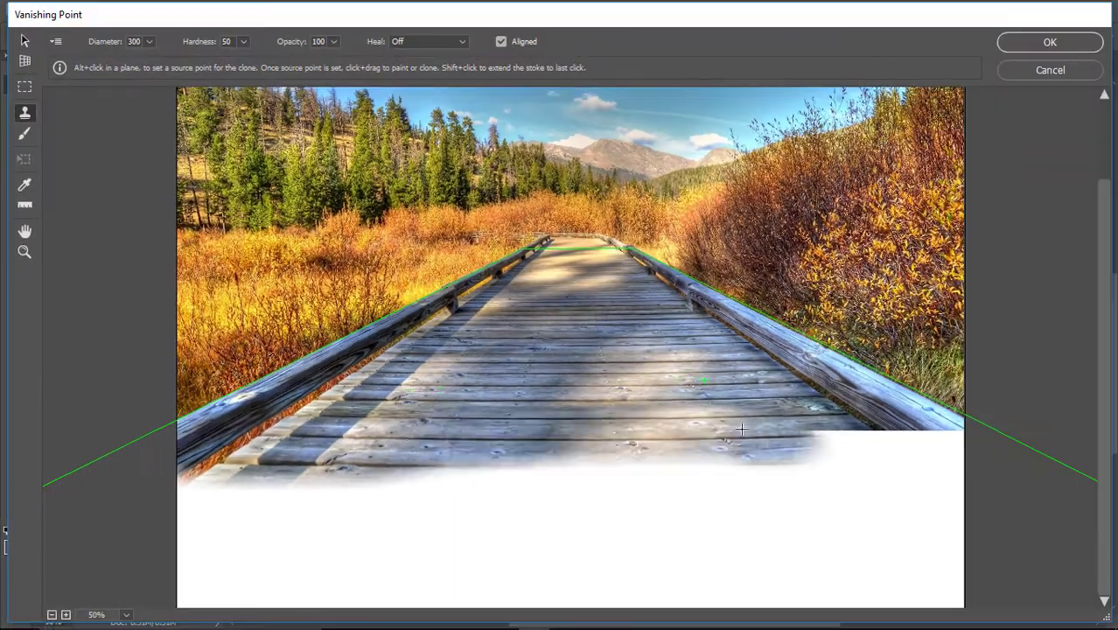
mouse_move(741, 428)
mouse_down()
mouse_move(985, 433)
mouse_move(958, 456)
mouse_move(836, 481)
mouse_move(623, 464)
mouse_move(338, 464)
mouse_move(156, 477)
mouse_move(138, 504)
mouse_move(146, 524)
mouse_move(239, 528)
mouse_move(750, 501)
mouse_move(1014, 504)
mouse_move(952, 562)
mouse_move(805, 578)
mouse_move(157, 577)
mouse_up()
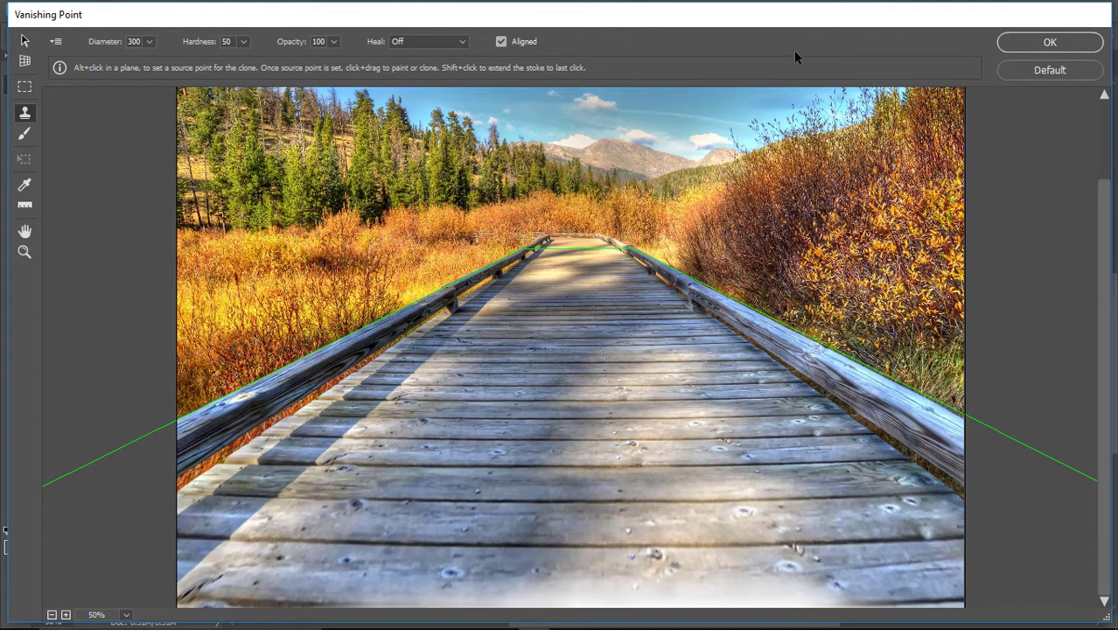
Zoom the preview to 100% and pan to inspect the cloned lower planks
key(alt)
key(ctrl+plus)
key(h)
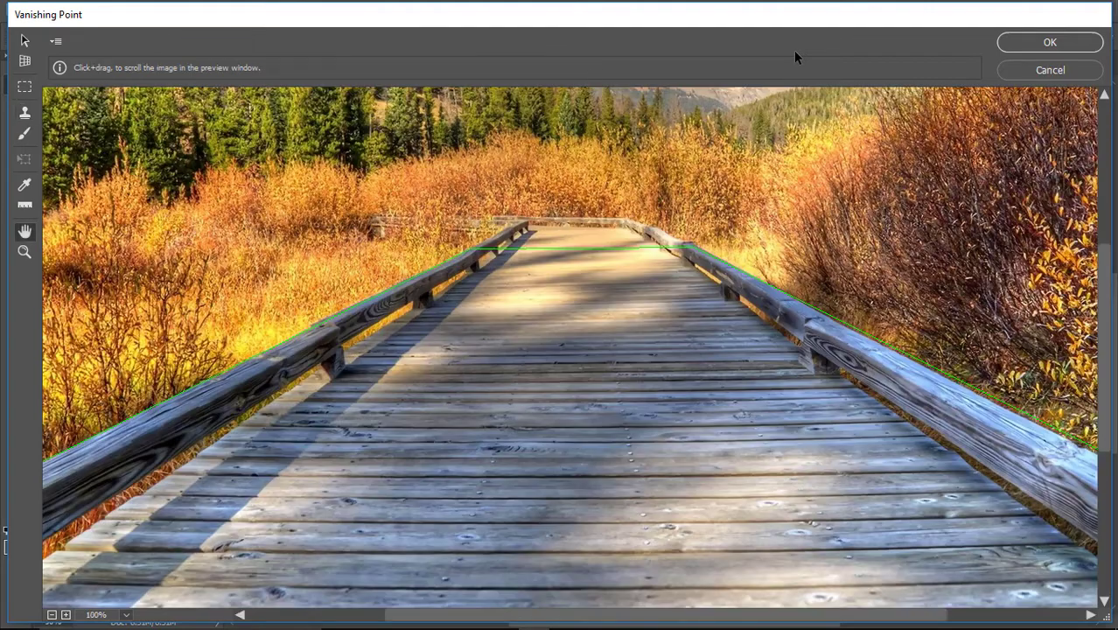
key(ctrl+plus)
drag(469, 359, 861, 288)
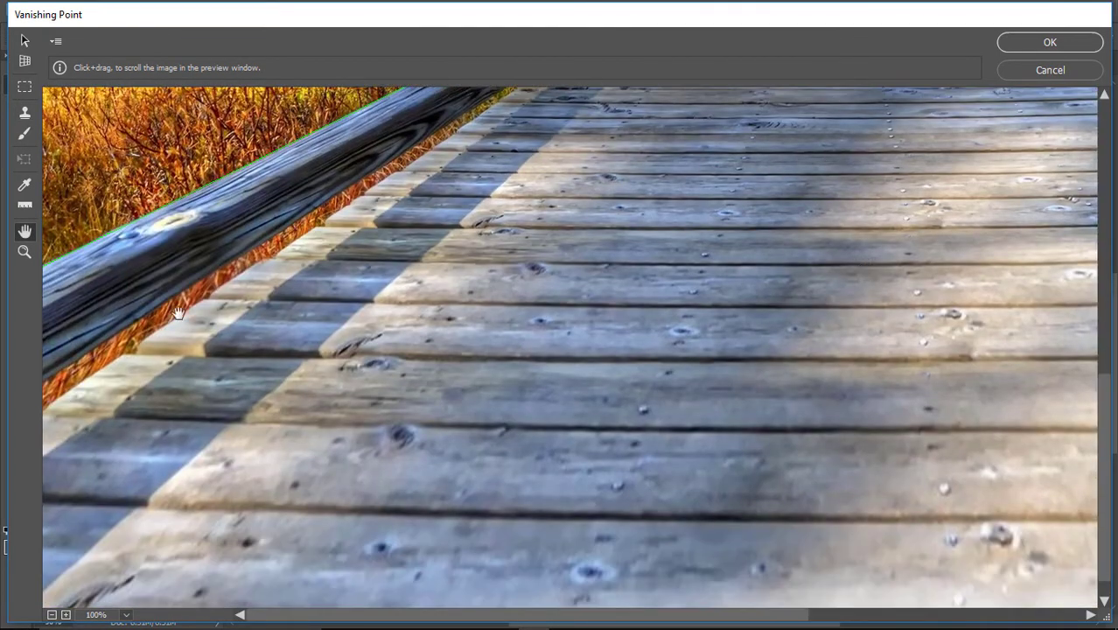
drag(459, 145, 922, 344)
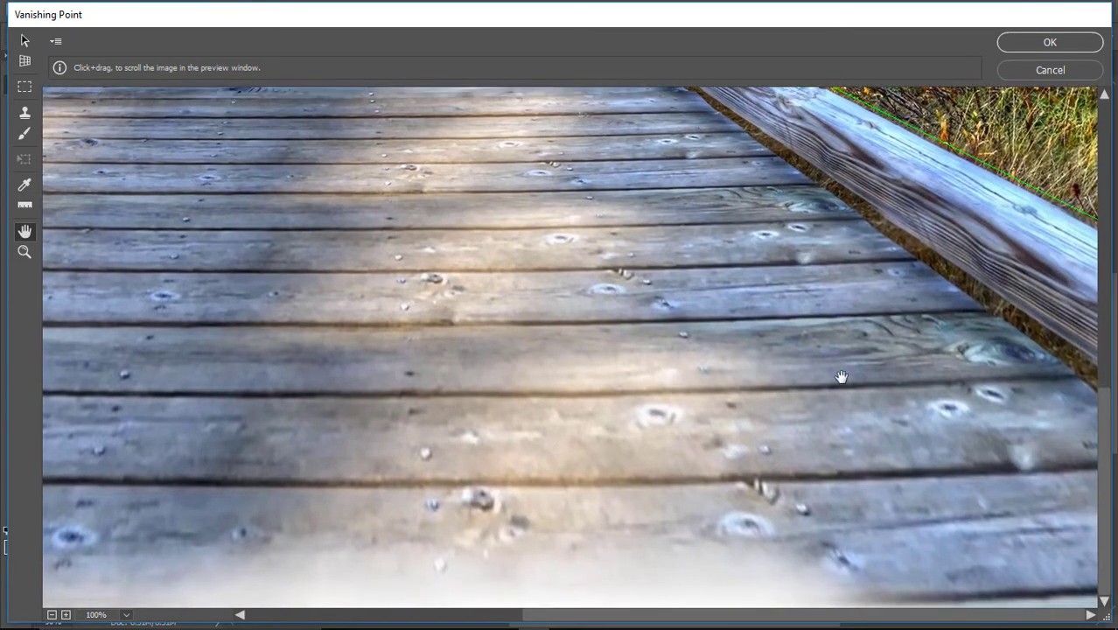
Return to the Stamp tool at 50% zoom and step back the last cloning stroke
key(s)
key(ctrl+minus)
key(ctrl+minus)
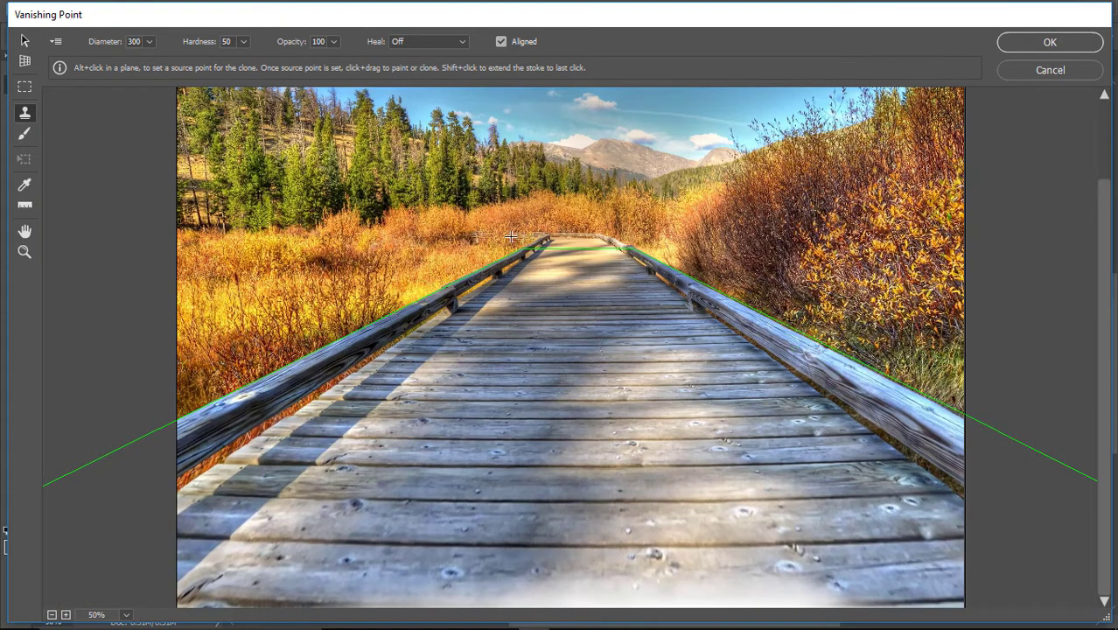
key(alt)
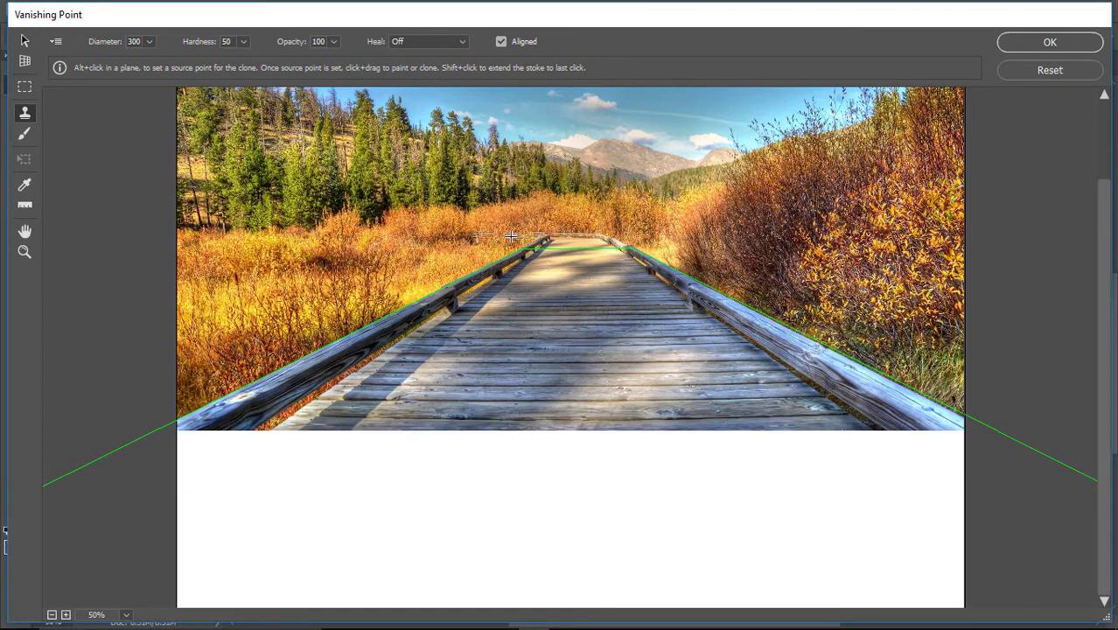
Set the clone source on the left rail and paint cloned planks across the white bottom area
alt+click(353, 358)
drag(296, 391, 203, 447)
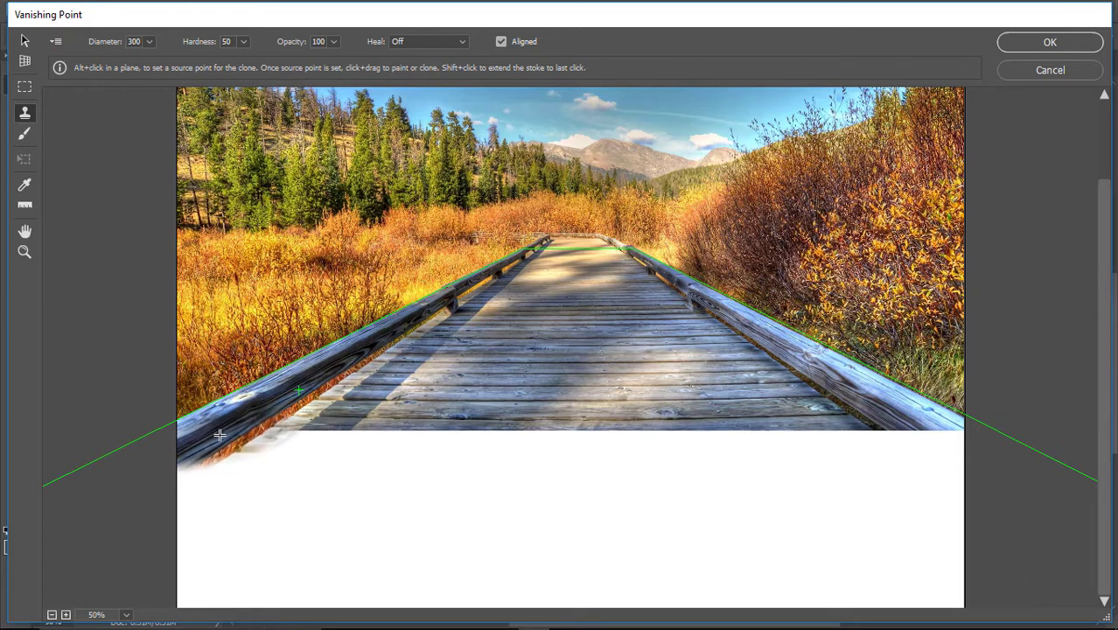
mouse_move(221, 441)
mouse_down()
mouse_move(345, 448)
mouse_move(825, 429)
mouse_move(892, 415)
mouse_move(974, 439)
mouse_move(735, 473)
mouse_move(183, 476)
mouse_up()
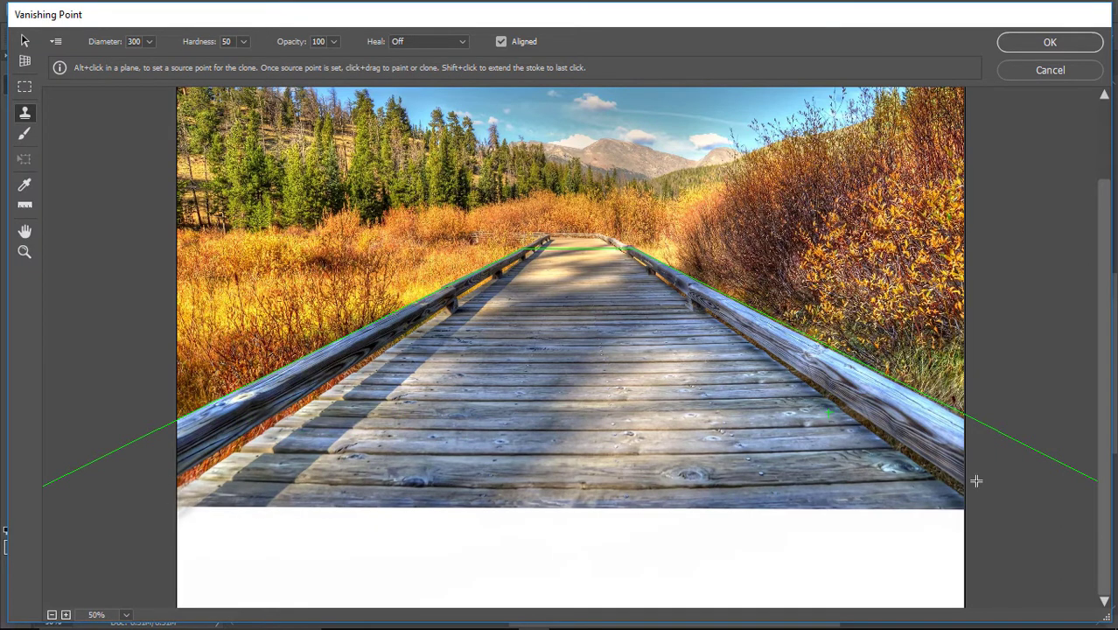
mouse_move(249, 463)
mouse_down()
mouse_move(202, 476)
mouse_move(246, 516)
mouse_move(334, 521)
mouse_move(1001, 507)
mouse_move(767, 538)
mouse_move(126, 532)
mouse_move(193, 586)
mouse_move(838, 556)
mouse_move(948, 569)
mouse_up()
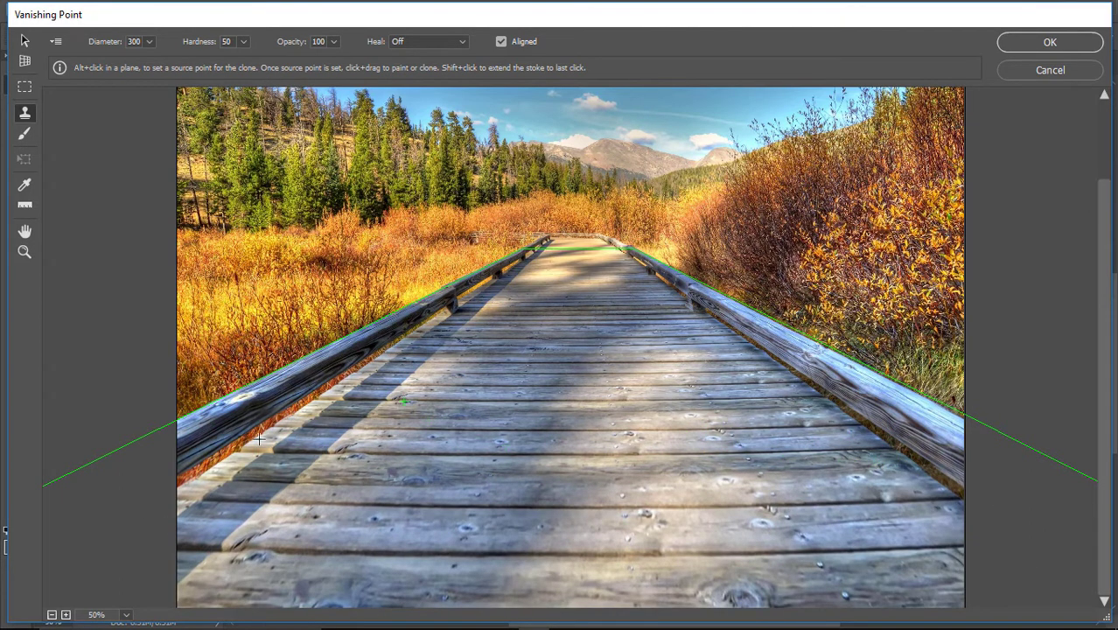
Sample a fresh clone source on the planks, then apply the Vanishing Point edit
alt+click(658, 423)
key(alt)
scroll(721, 174, down, 1)
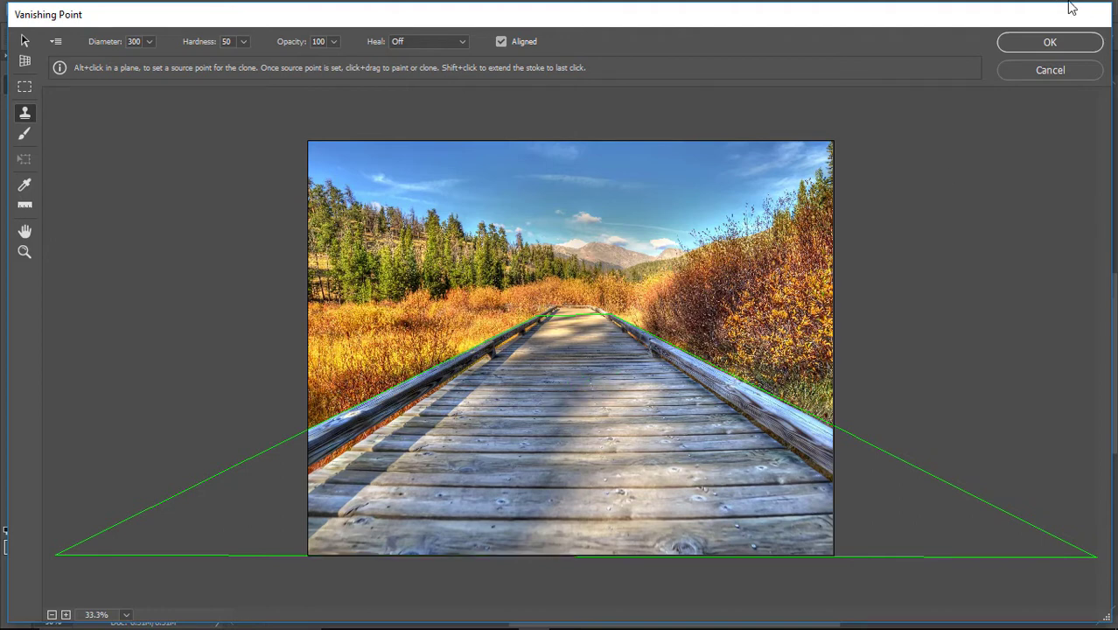
click(1039, 49)
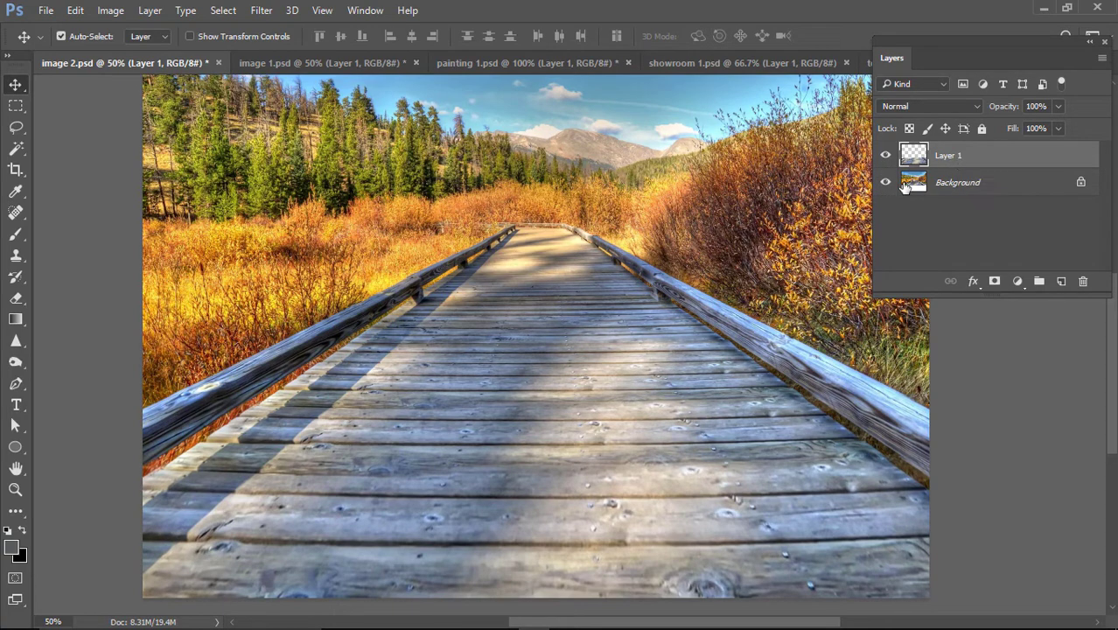
Zoom out, toggle Layer 1 to compare with the original, then switch to painting 1.psd
key(ctrl)
key(ctrl+minus)
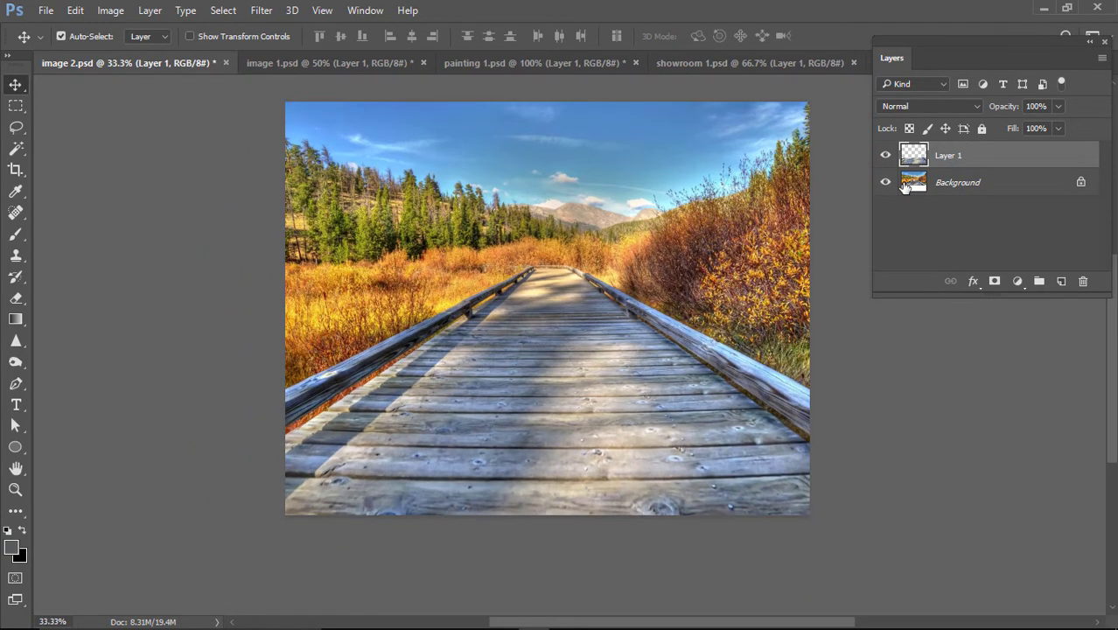
click(885, 154)
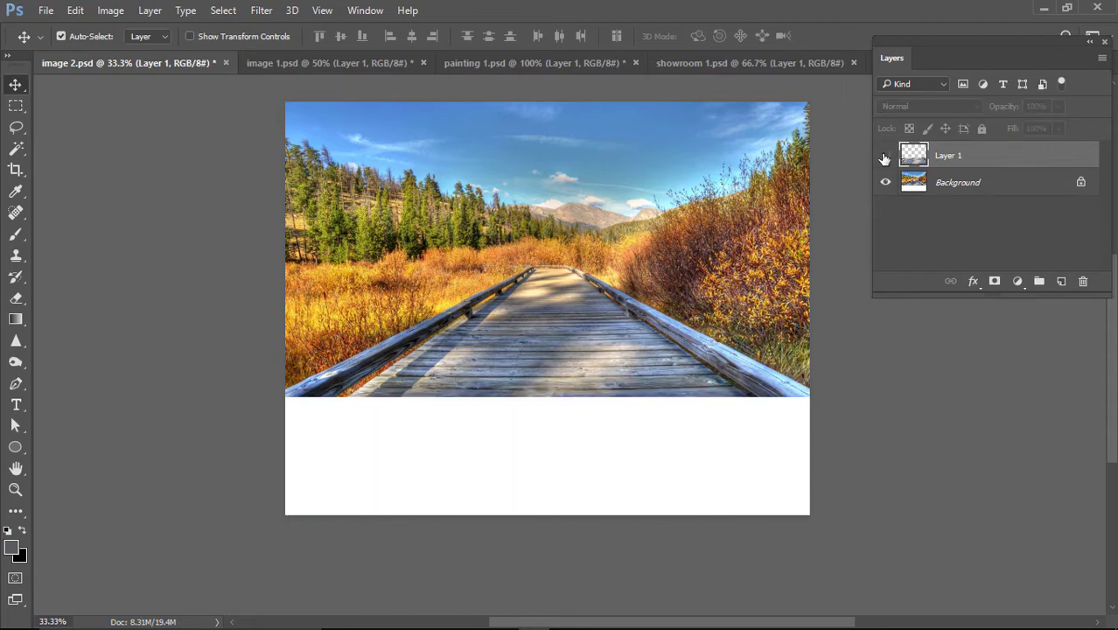
click(885, 155)
click(884, 156)
click(884, 155)
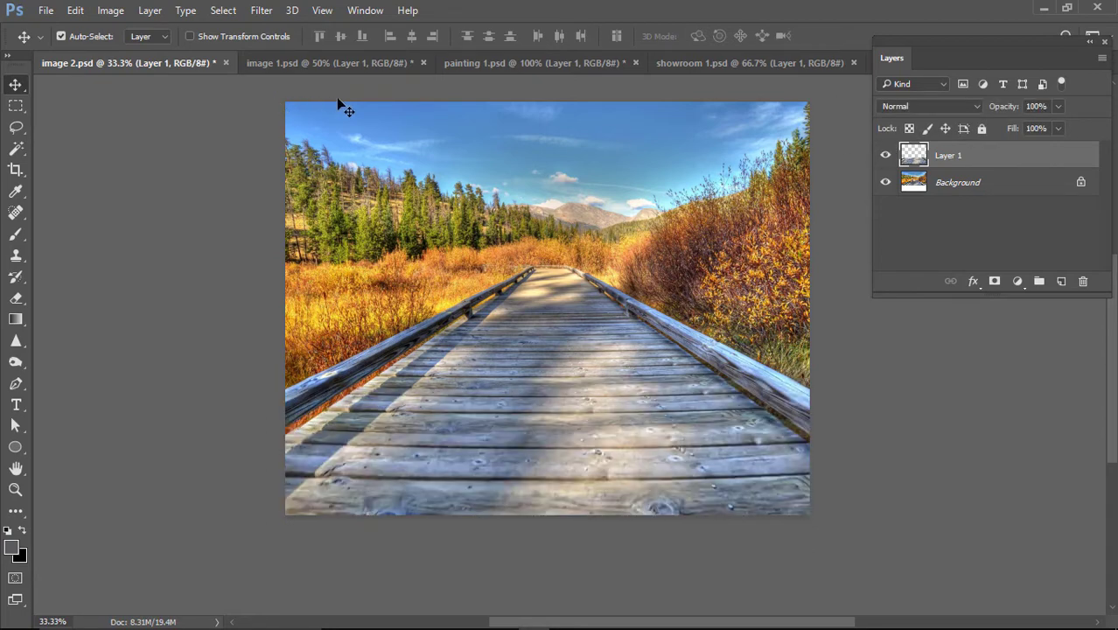
click(480, 65)
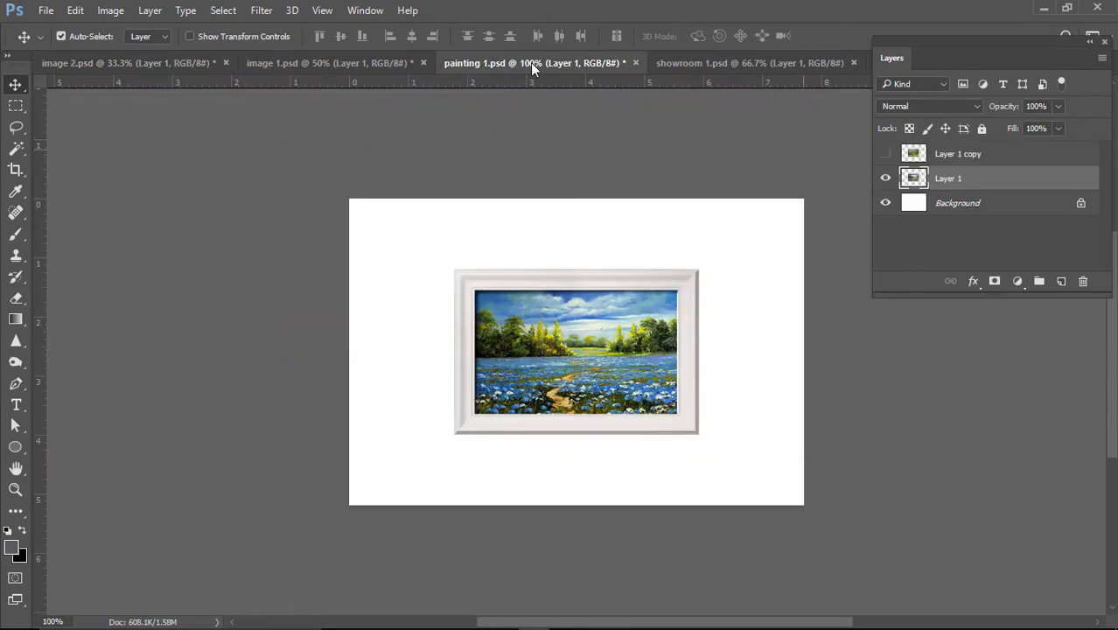
Delete image 1.psd's paintings layer, then marquee the blue-flower painting's frame in painting 1.psd
click(310, 63)
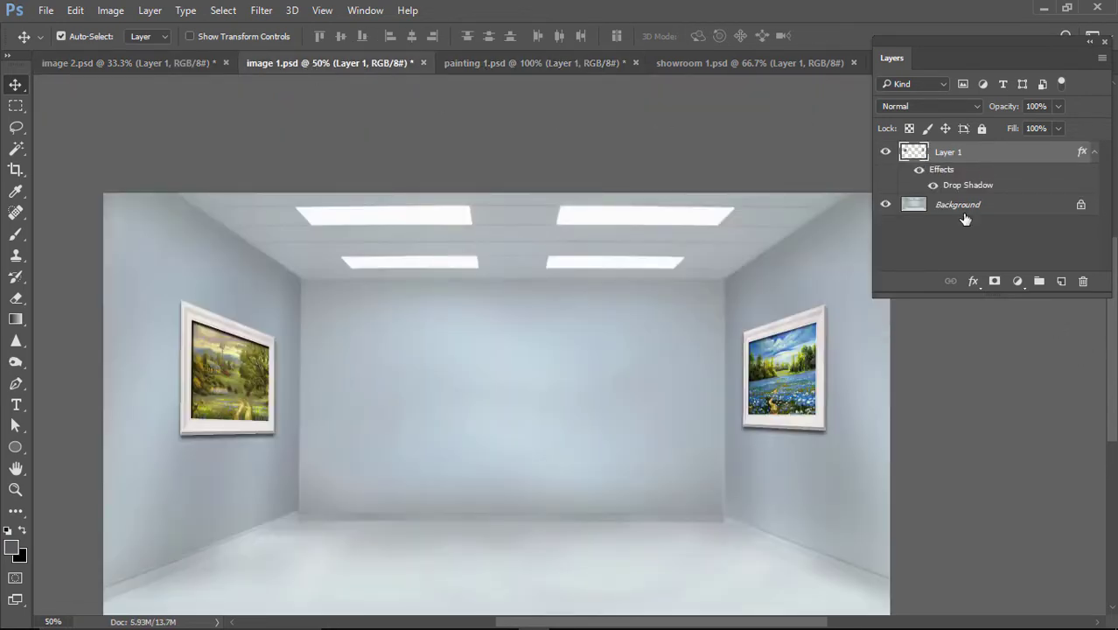
drag(1012, 163, 1083, 281)
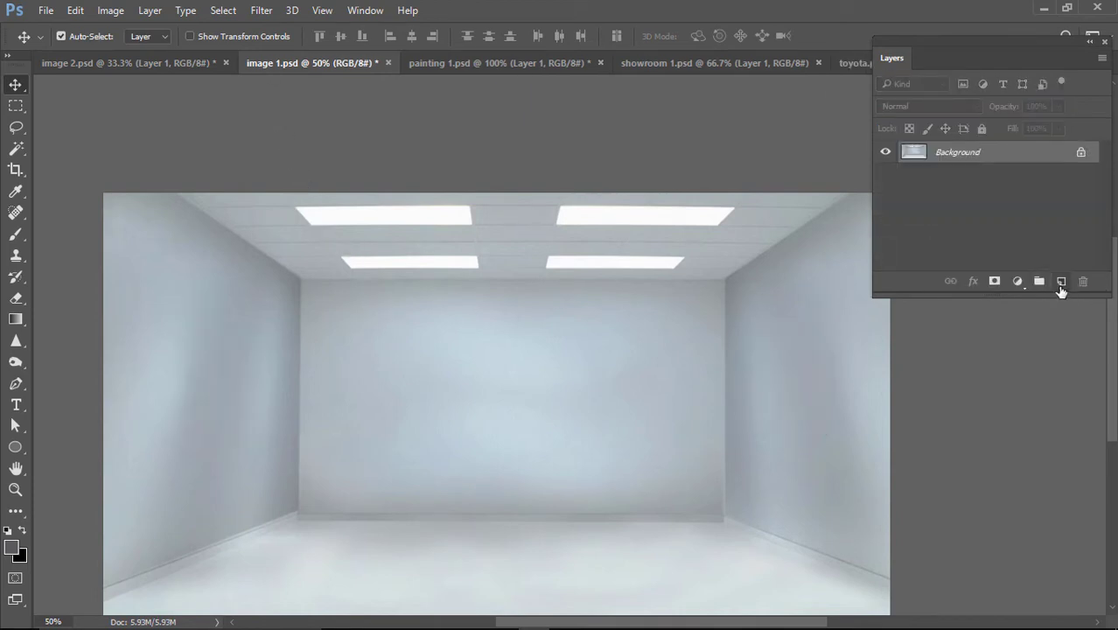
click(442, 62)
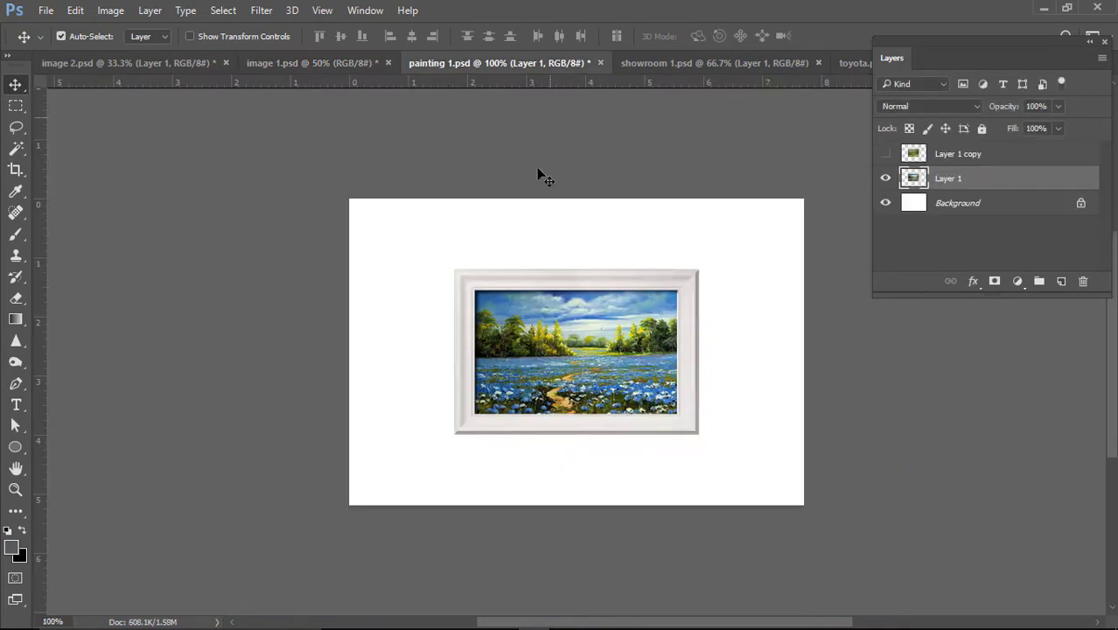
click(885, 155)
click(885, 155)
key(m)
drag(435, 252, 726, 453)
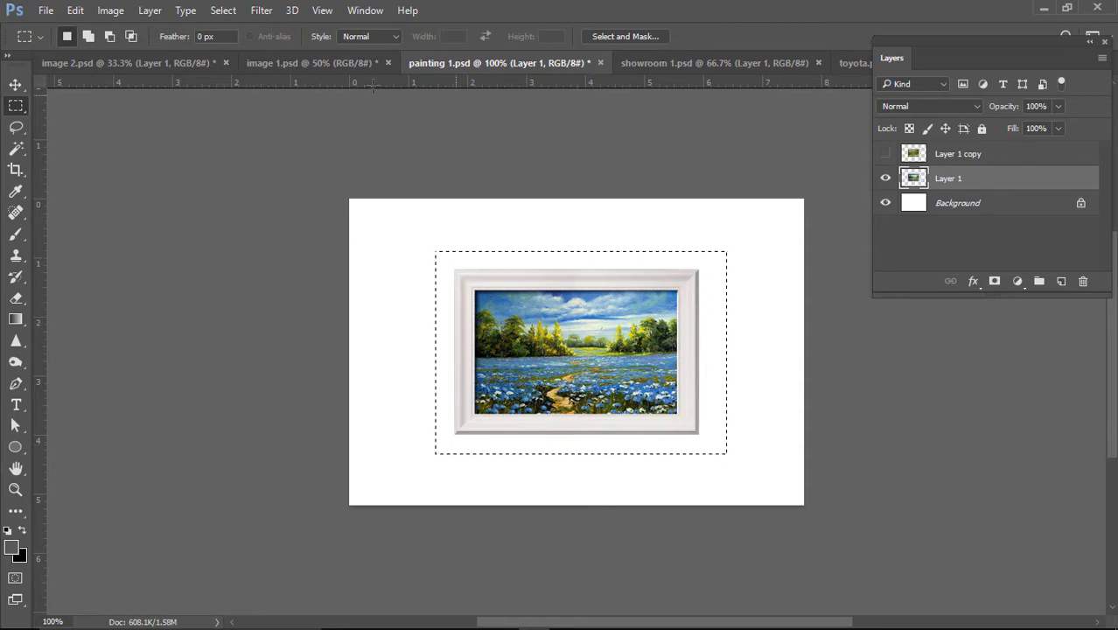
click(321, 63)
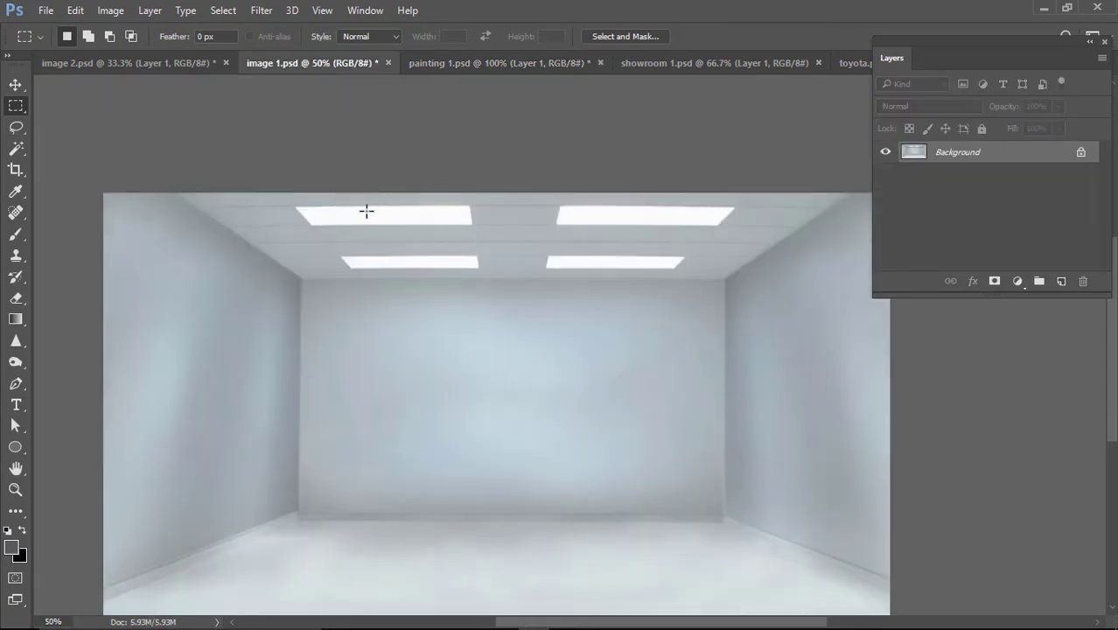
Add a new empty layer to the room image and open the Vanishing Point filter
key(ctrl+minus)
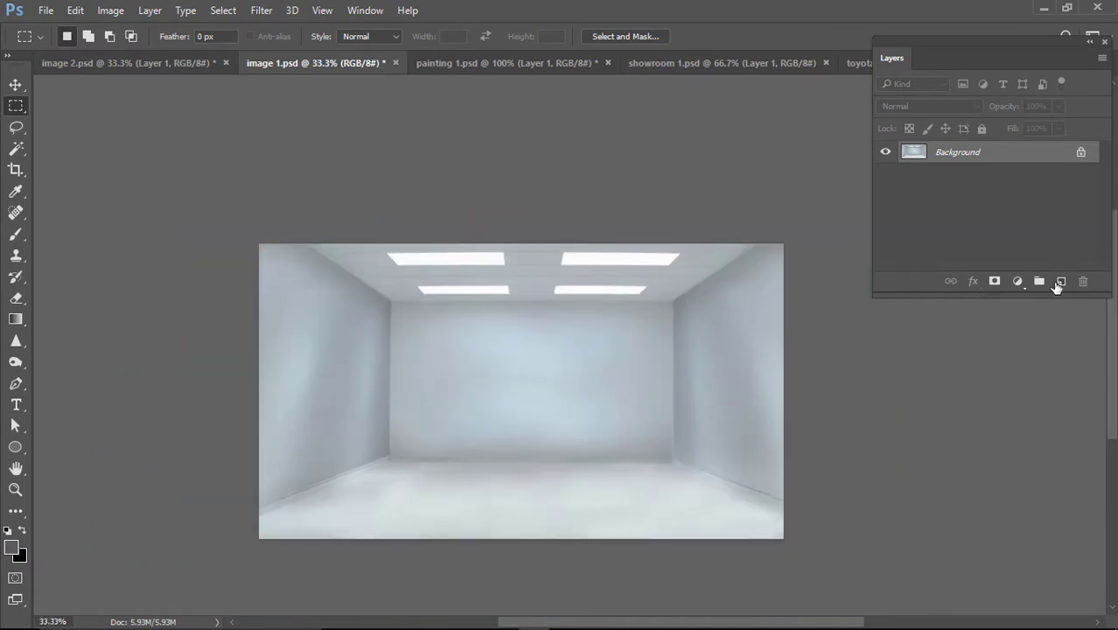
click(1058, 283)
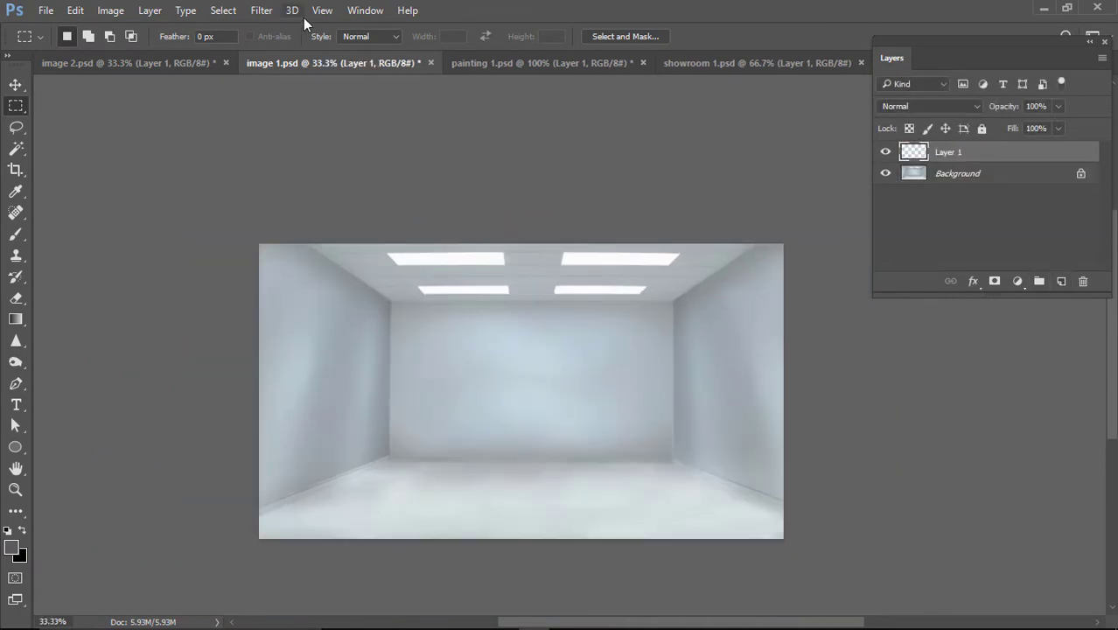
click(260, 11)
click(299, 156)
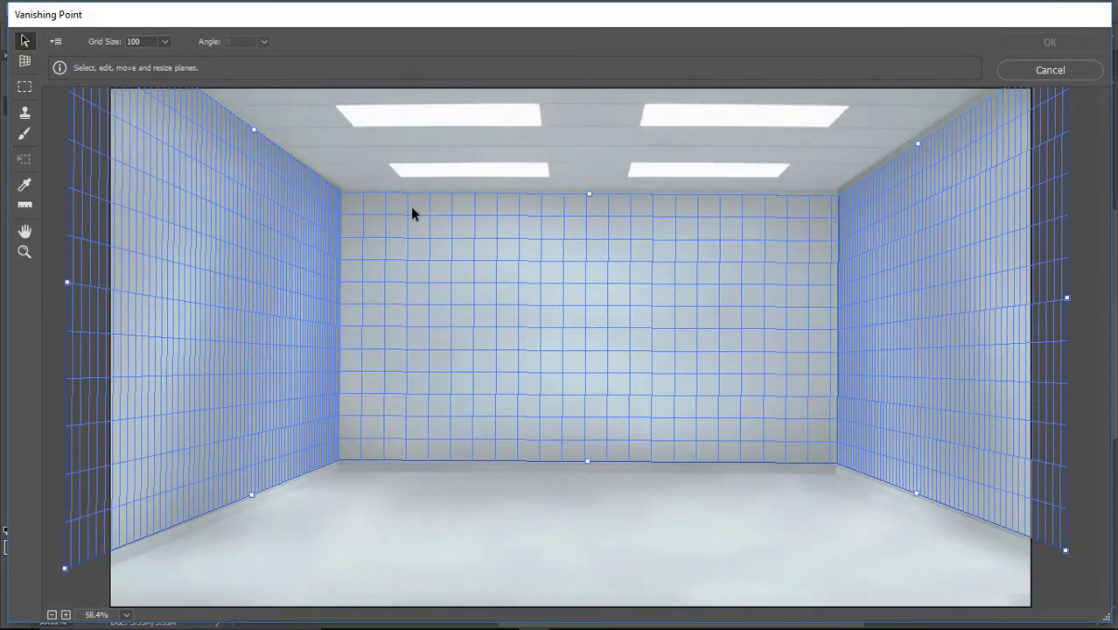
Trace a four-corner perspective plane along the room's left wall
key(ctrl+minus)
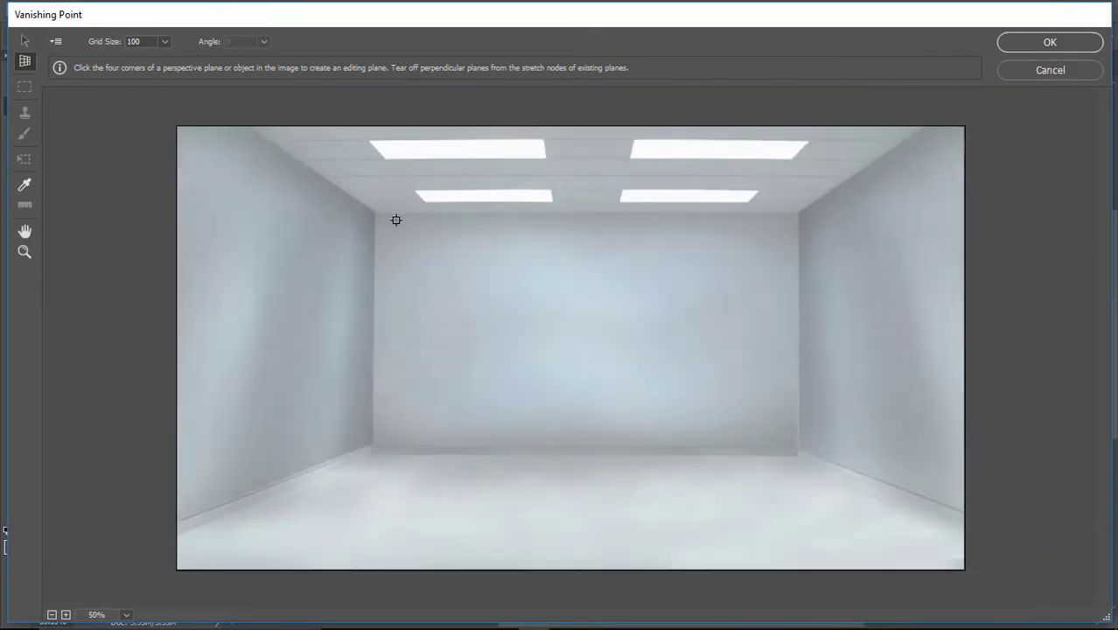
click(376, 212)
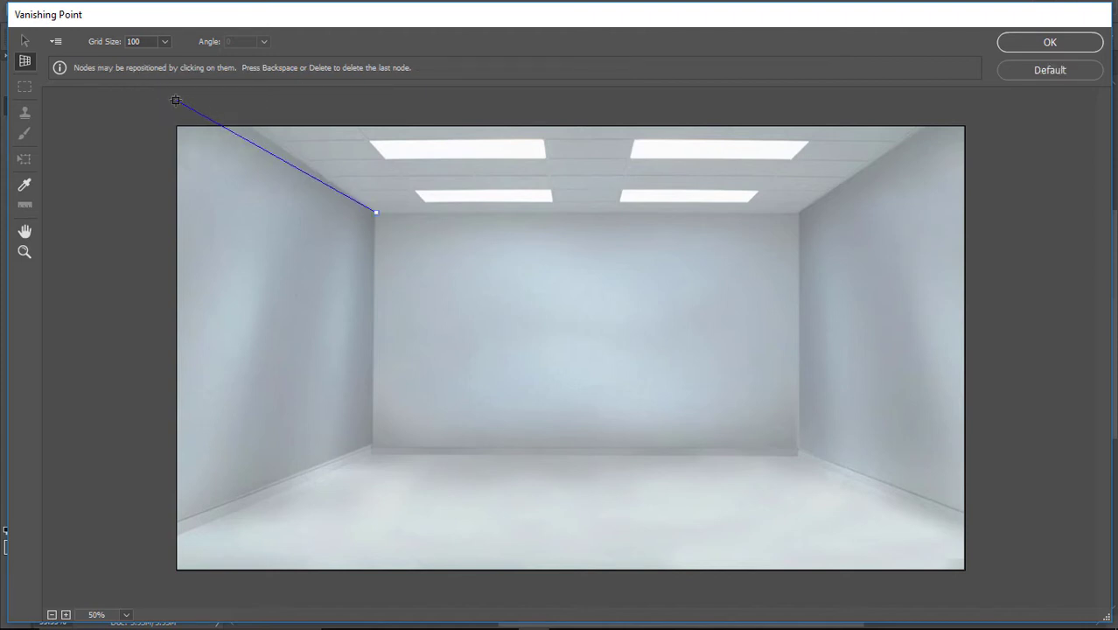
scroll(175, 101, down, 1)
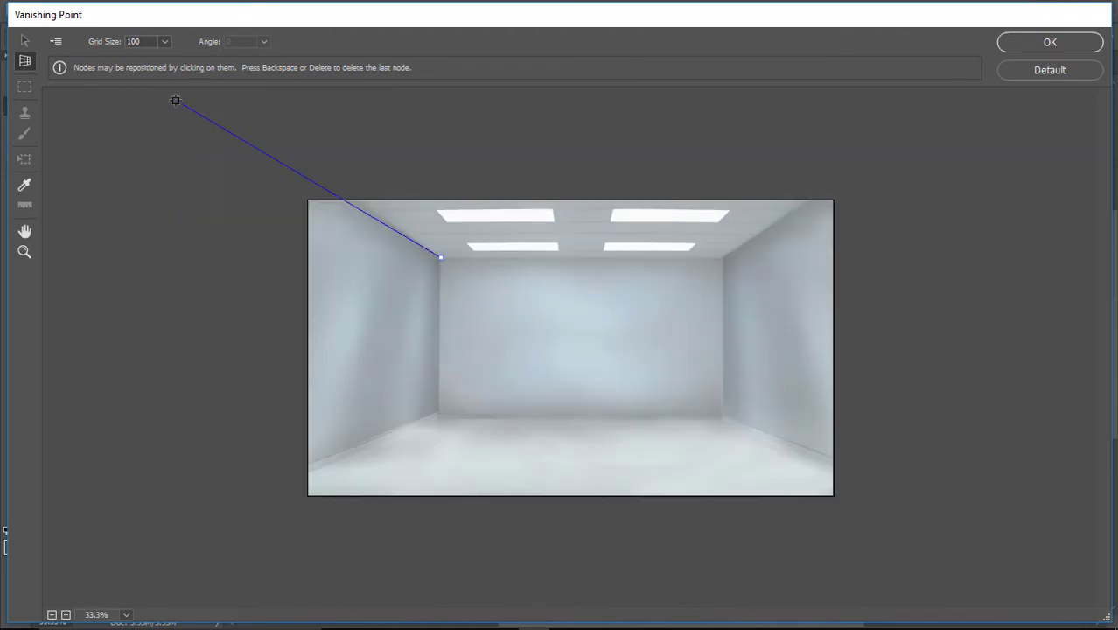
click(266, 137)
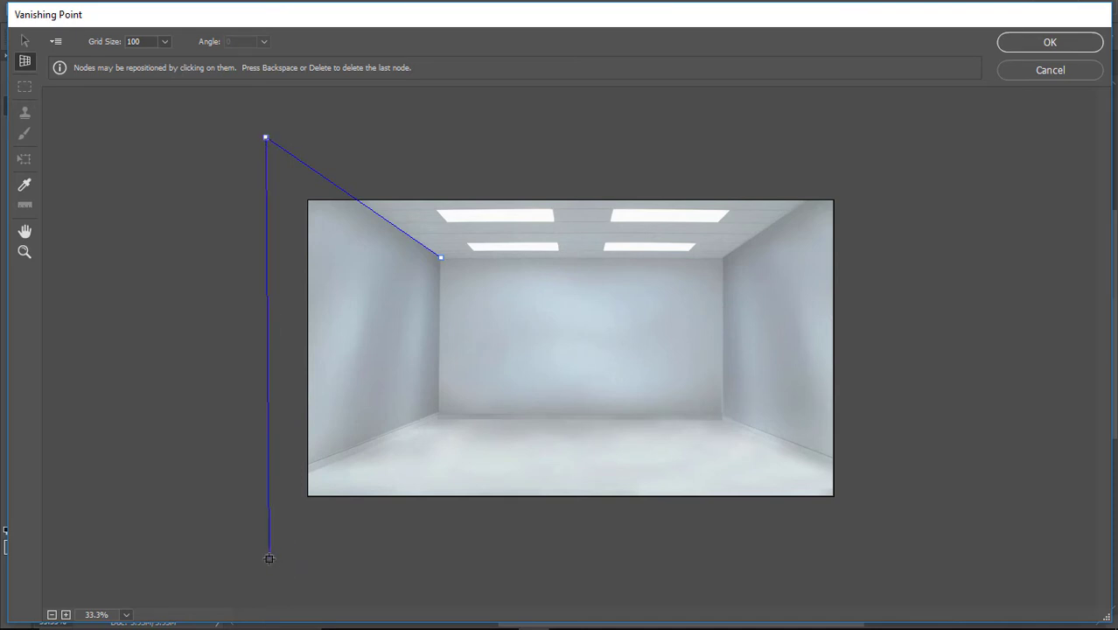
click(275, 484)
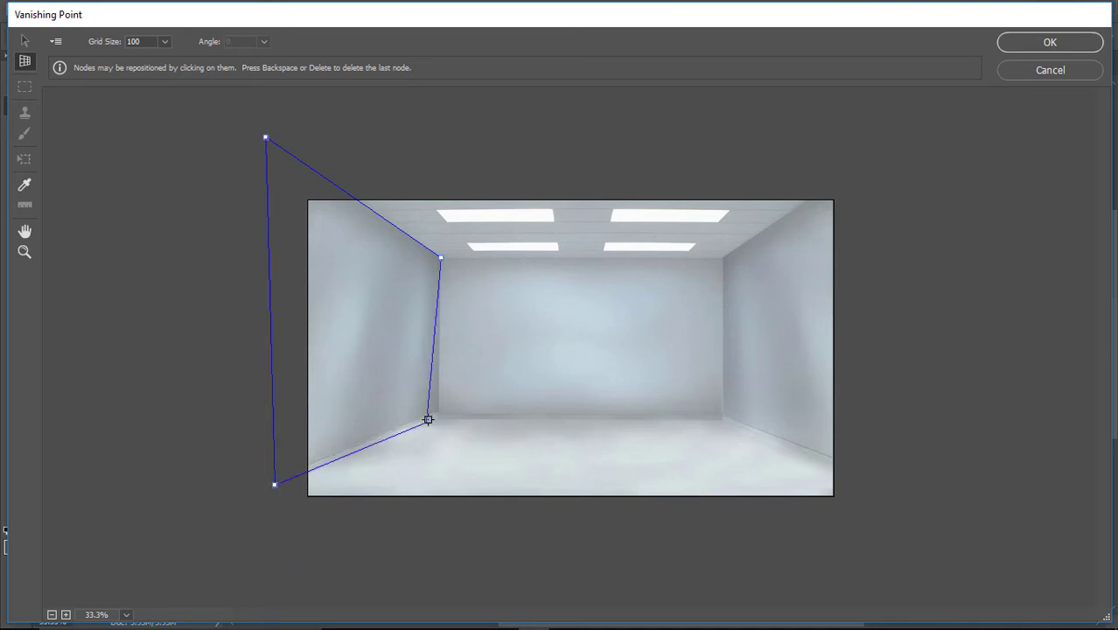
click(438, 410)
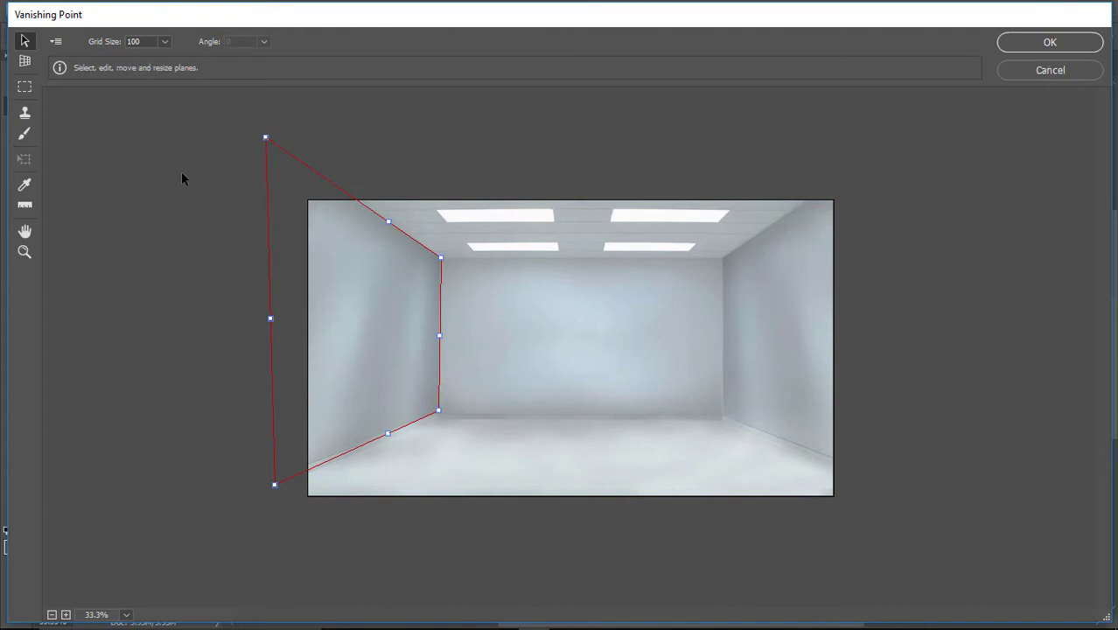
Drag the left-wall plane's corners and edge so it fits the wall exactly
drag(266, 137, 281, 161)
drag(277, 489, 285, 477)
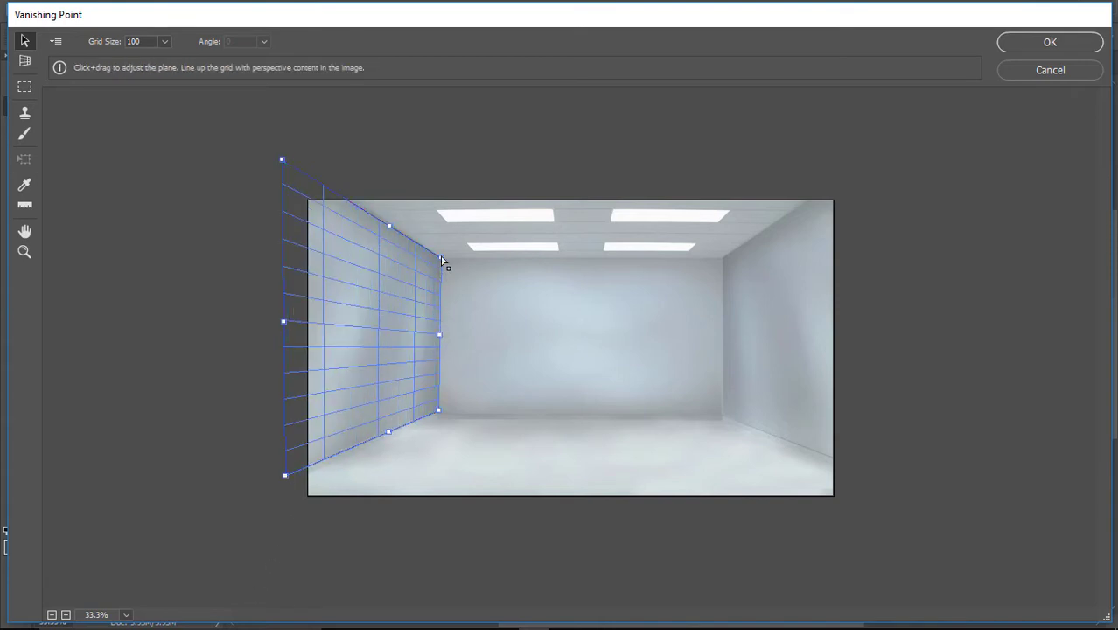
drag(439, 260, 440, 258)
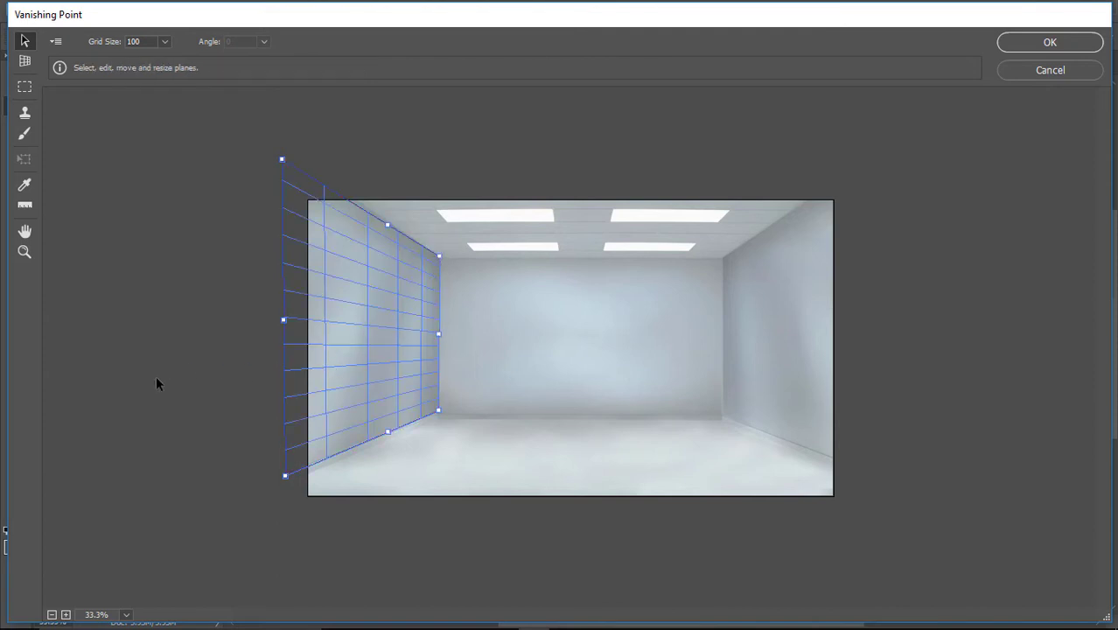
drag(284, 319, 262, 317)
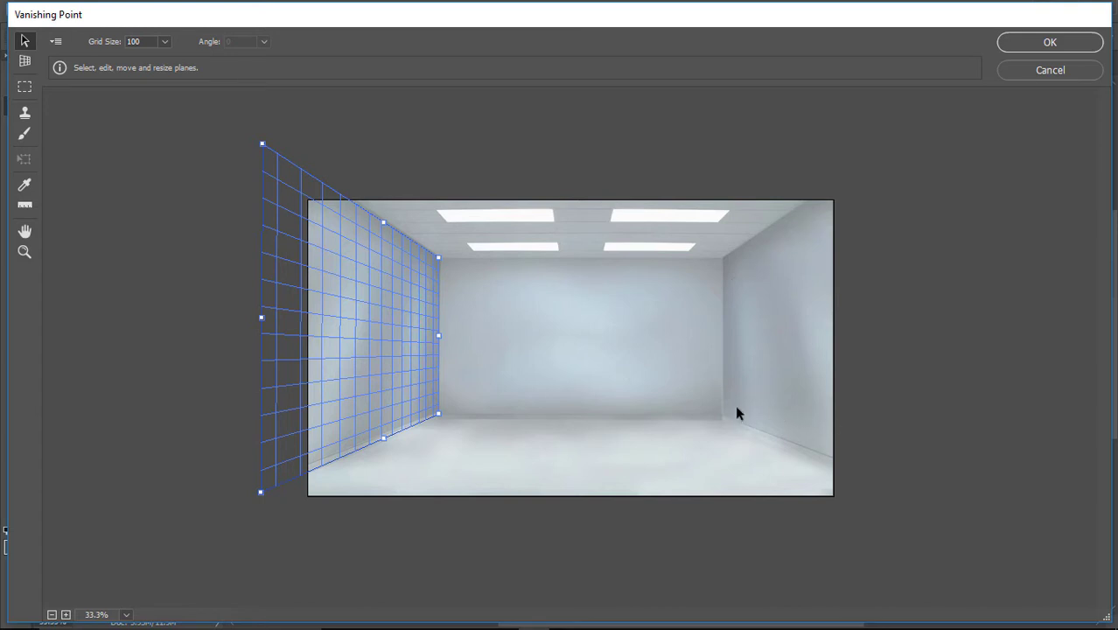
Extend perpendicular planes across the back and right walls, then paste the copied painting
click(24, 59)
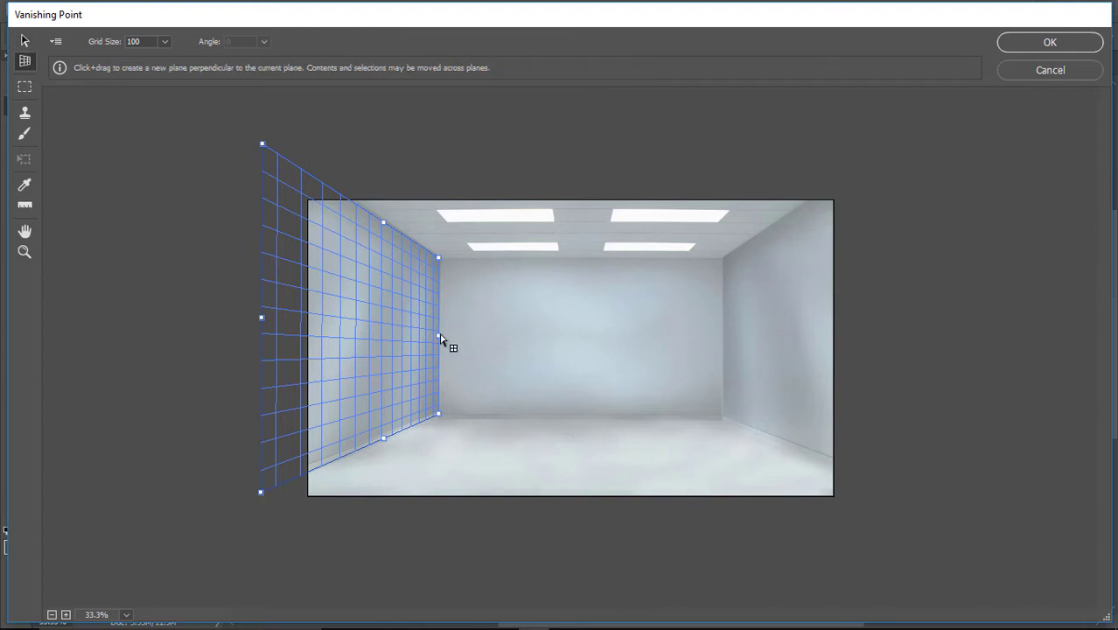
drag(439, 337, 725, 346)
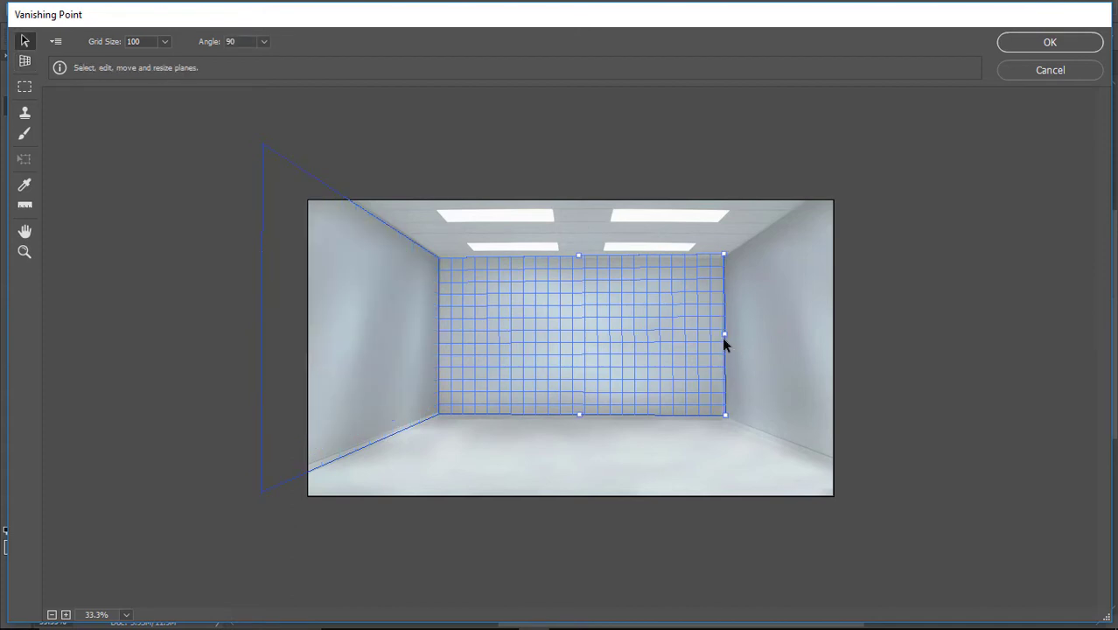
click(20, 63)
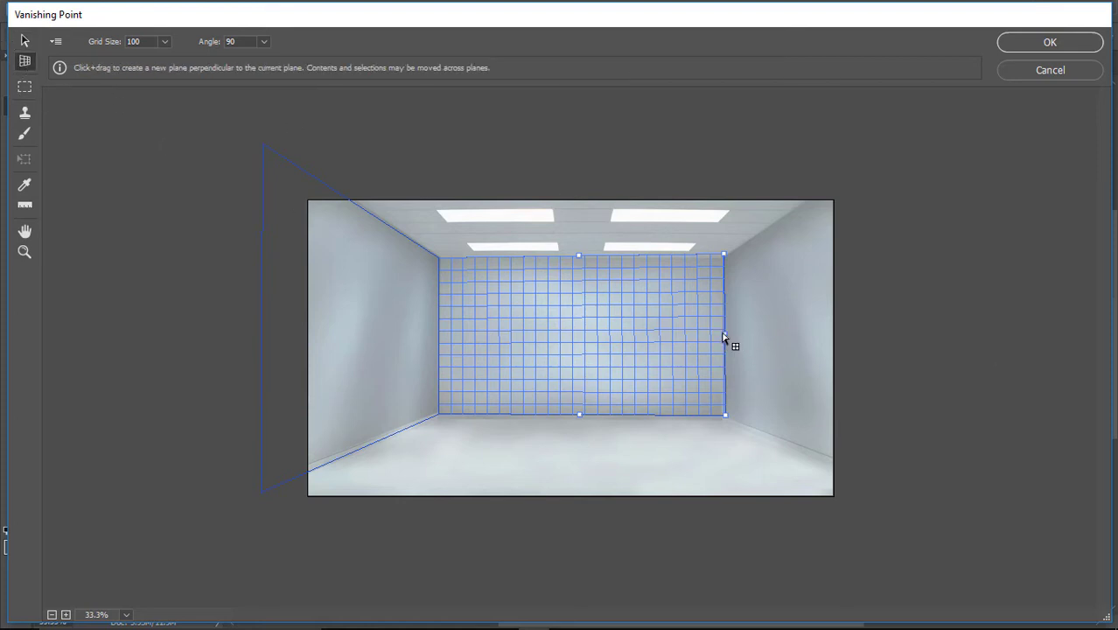
drag(725, 335, 885, 344)
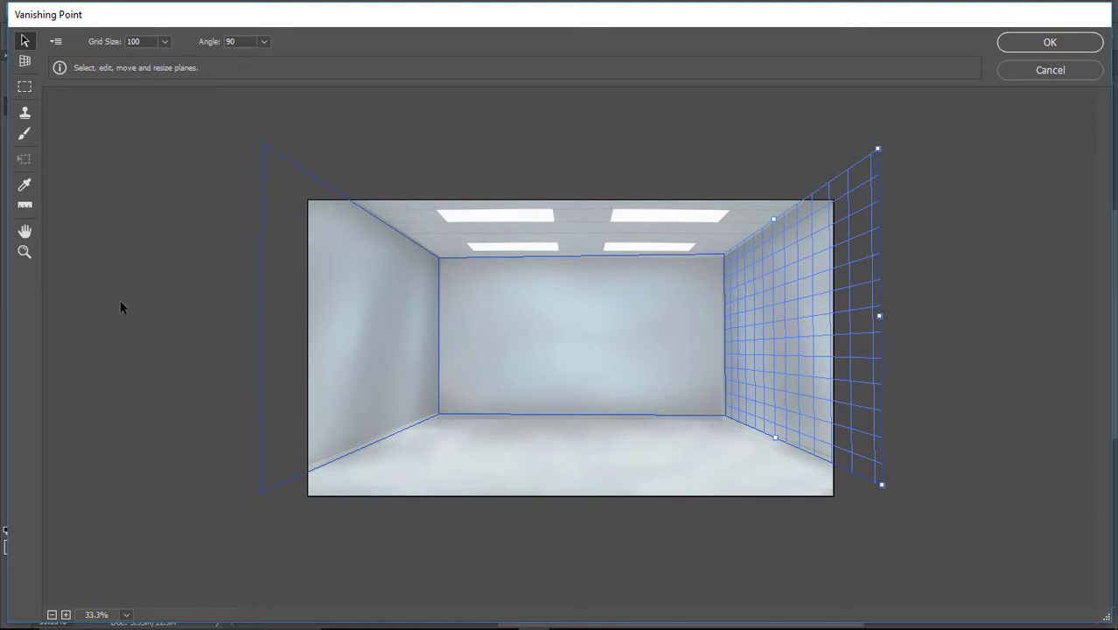
key(ctrl+v)
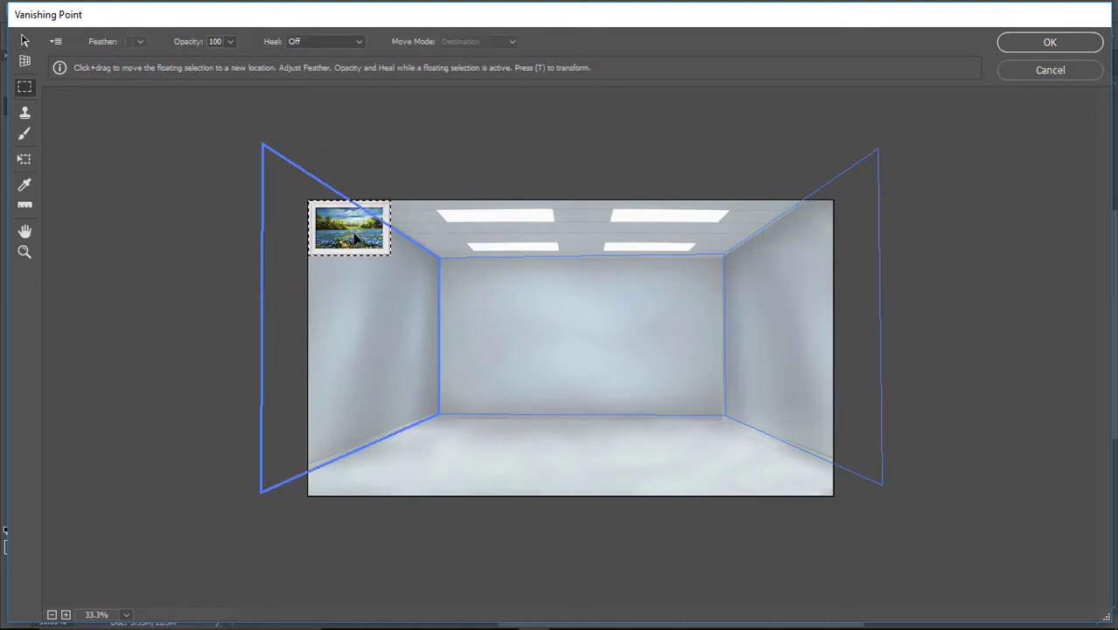
Move the pasted blue-flower painting onto the left-wall plane, scale it to fit, and apply
drag(350, 249, 379, 357)
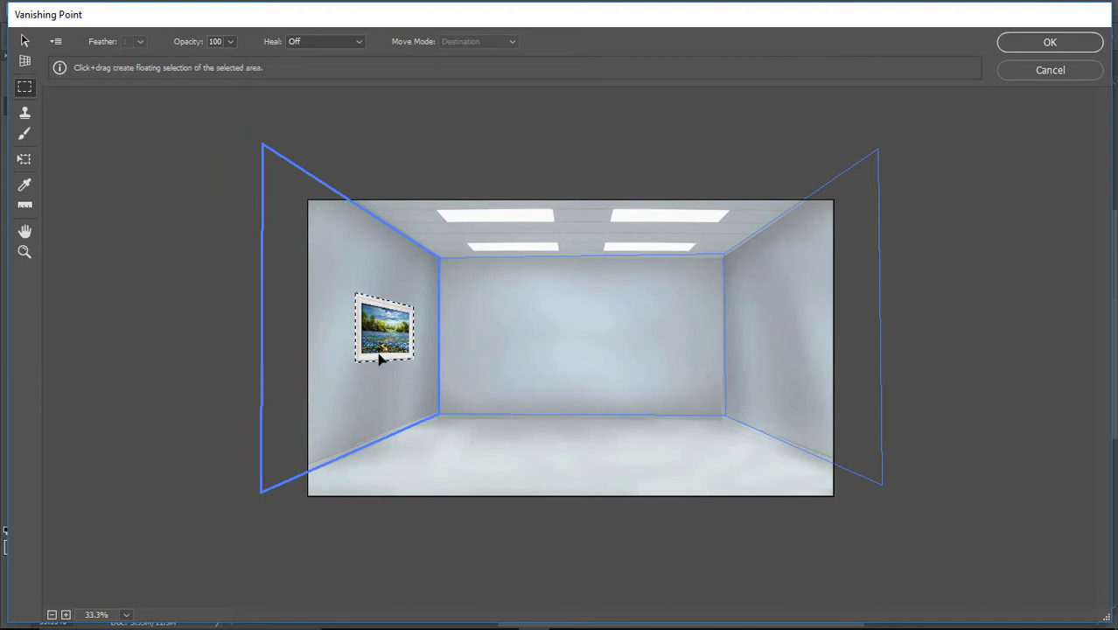
key(t)
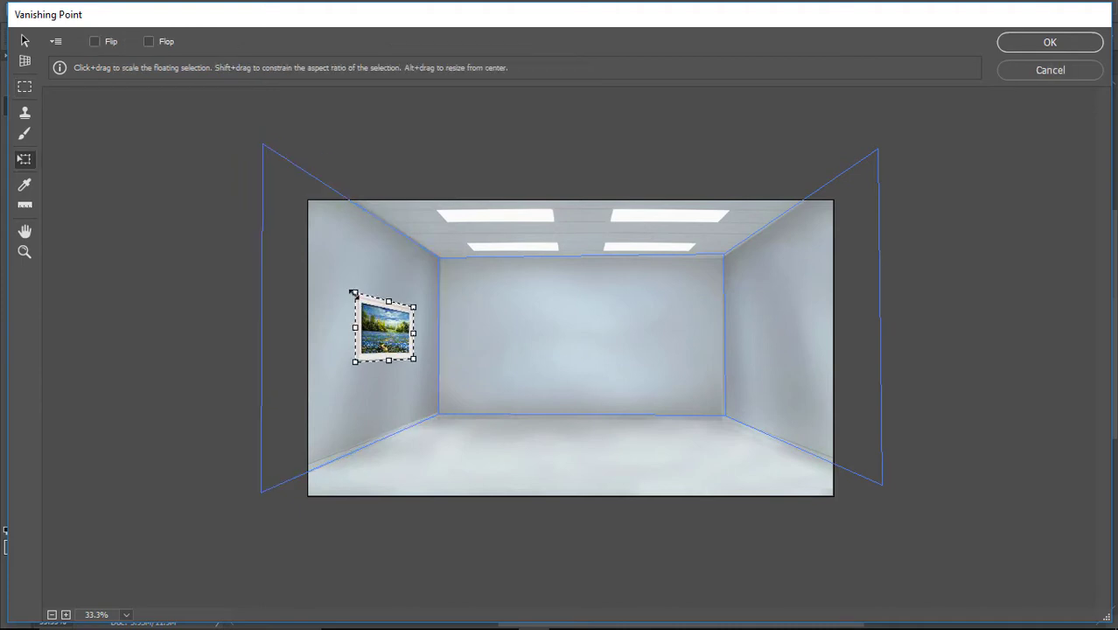
drag(354, 295, 339, 268)
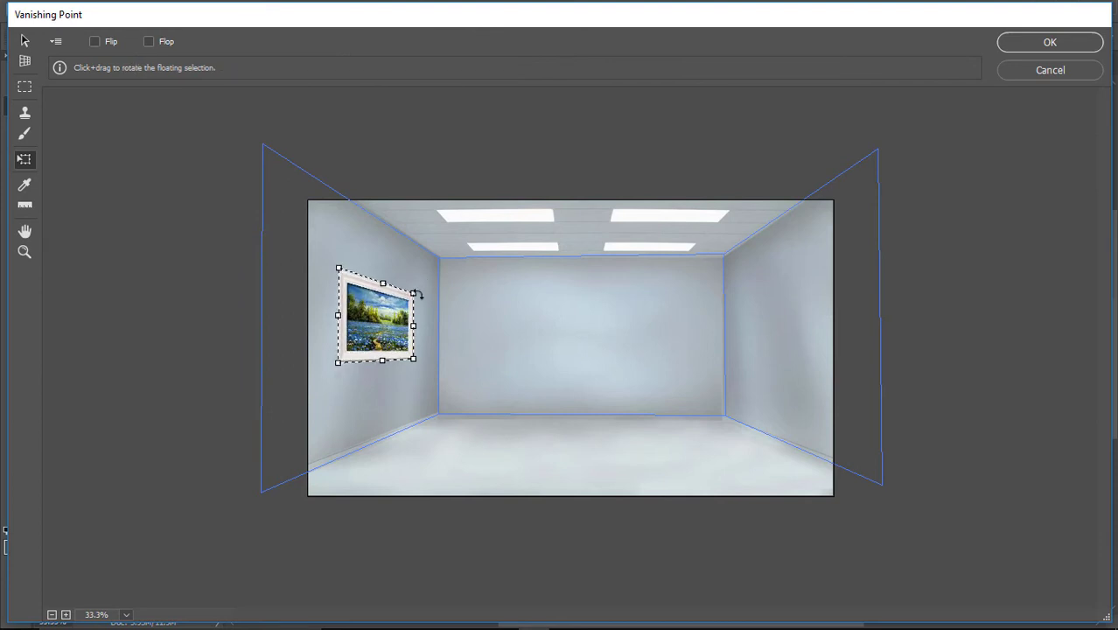
drag(416, 293, 389, 319)
drag(338, 265, 350, 278)
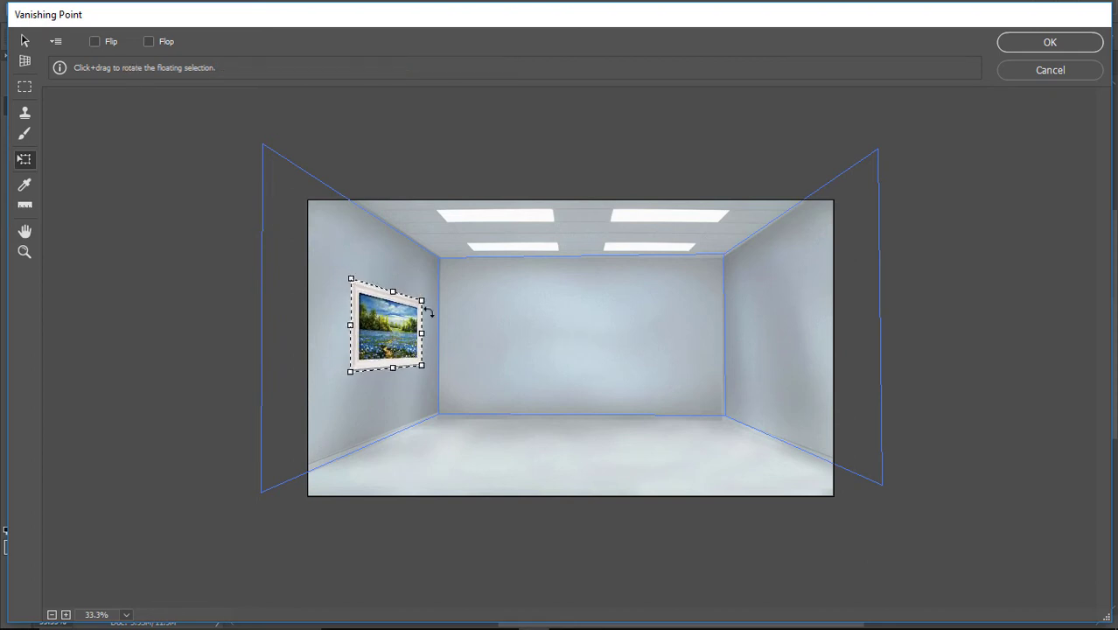
click(1061, 43)
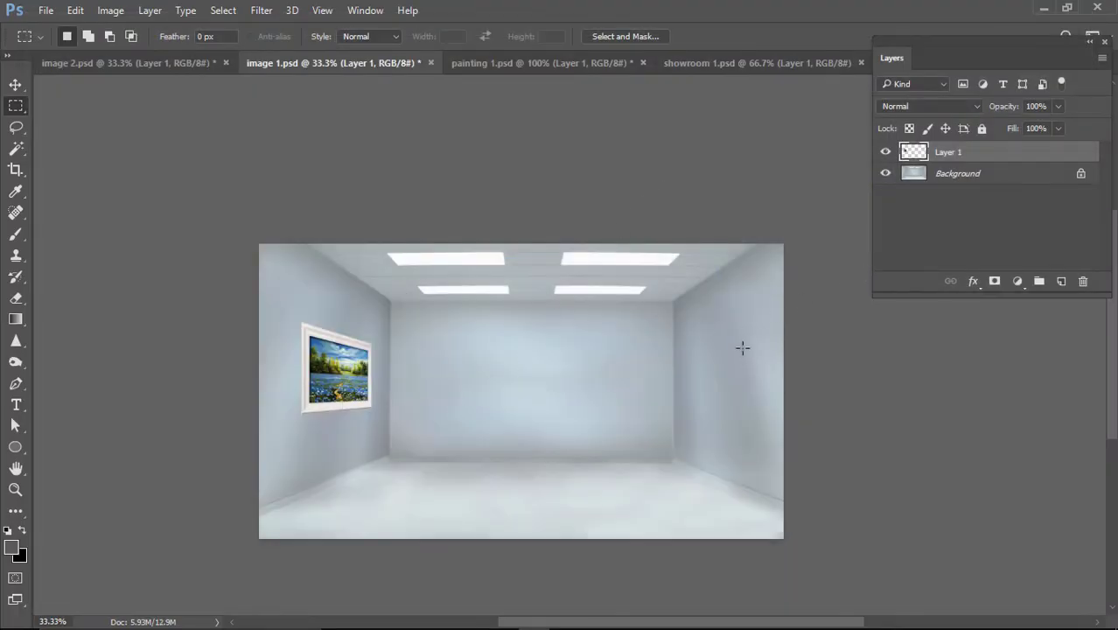
Reopen Vanishing Point and cancel it without applying changes
click(262, 10)
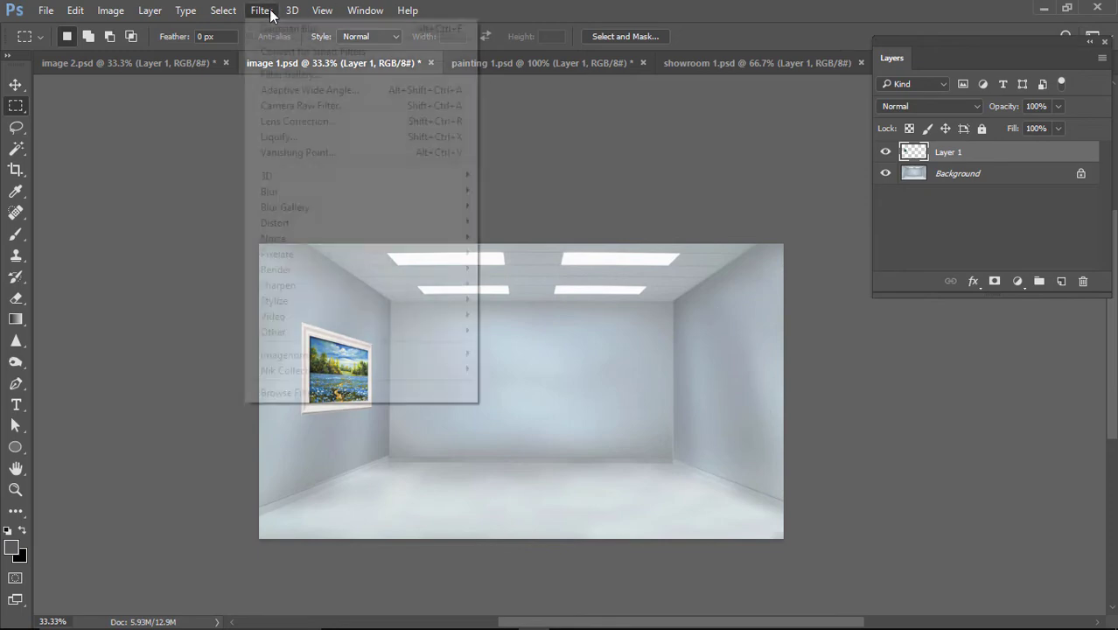
click(298, 154)
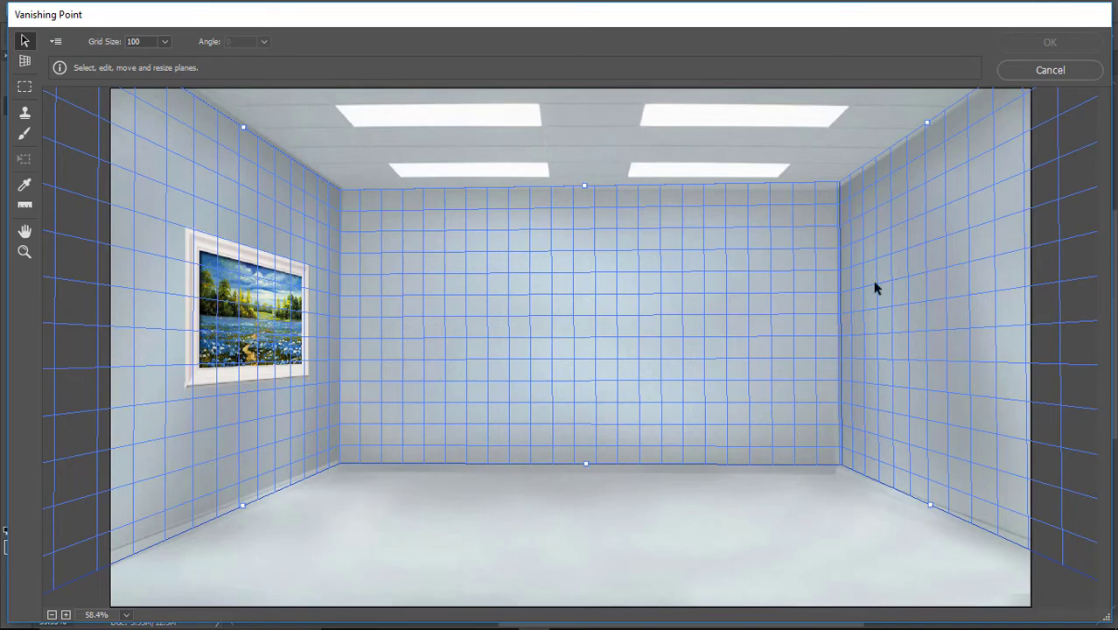
click(1032, 70)
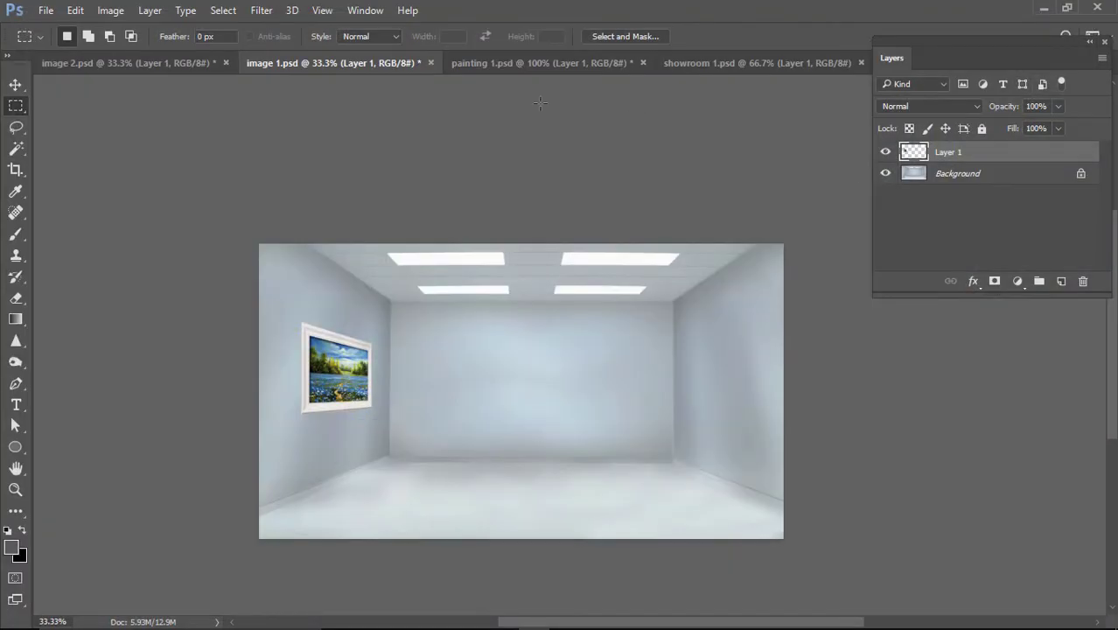
Copy Layer 1 copy's countryside painting from painting 1.psd and return to image 1.psd
click(490, 63)
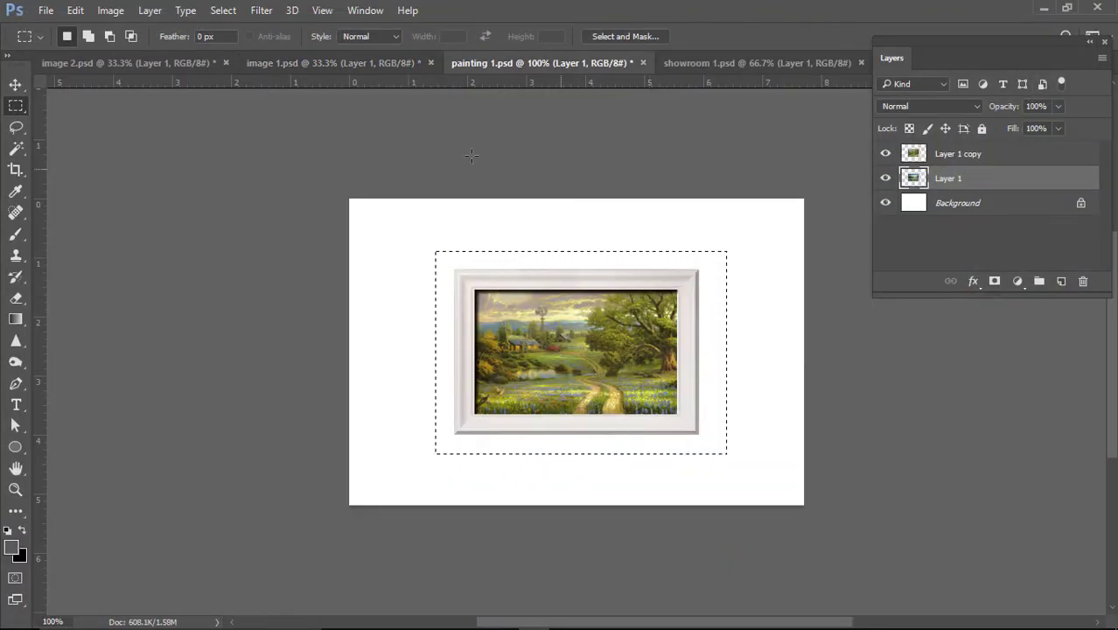
click(336, 63)
click(542, 63)
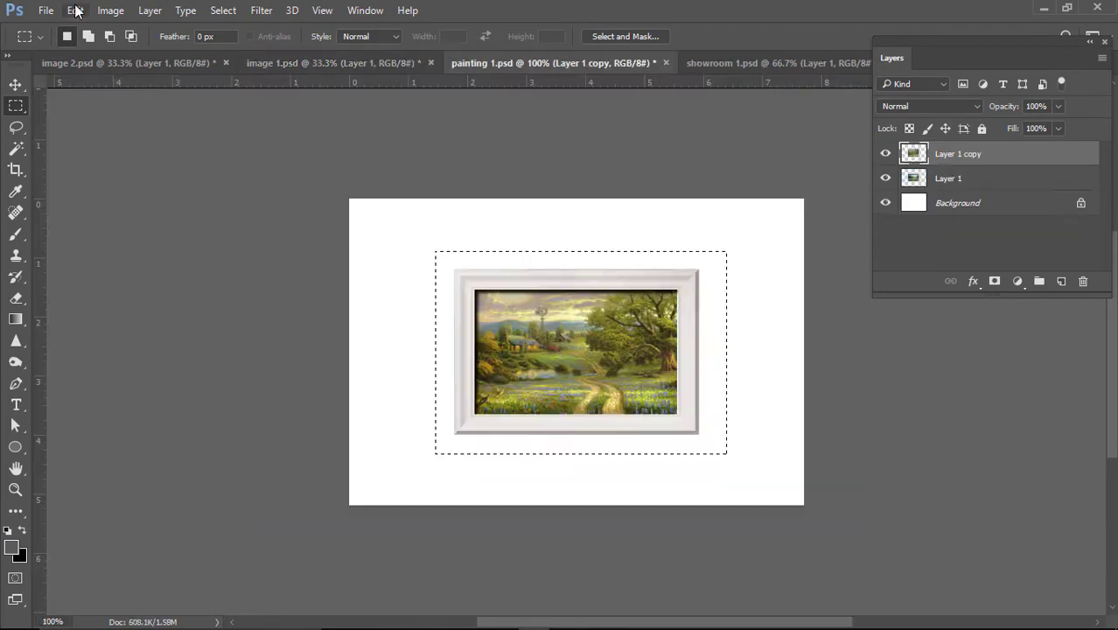
click(76, 10)
click(113, 125)
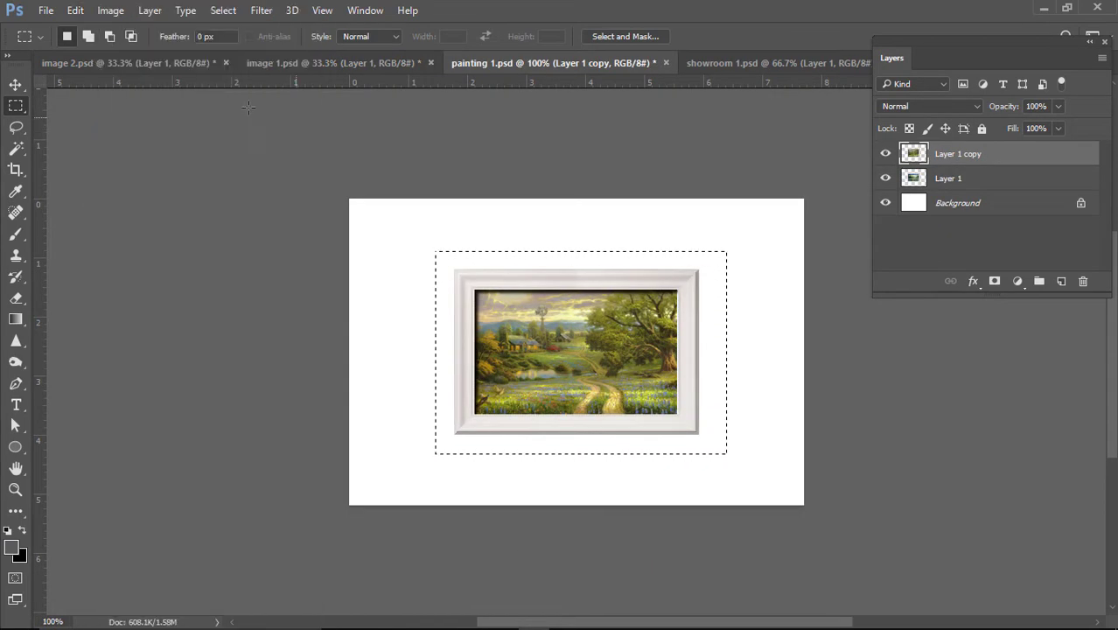
click(305, 64)
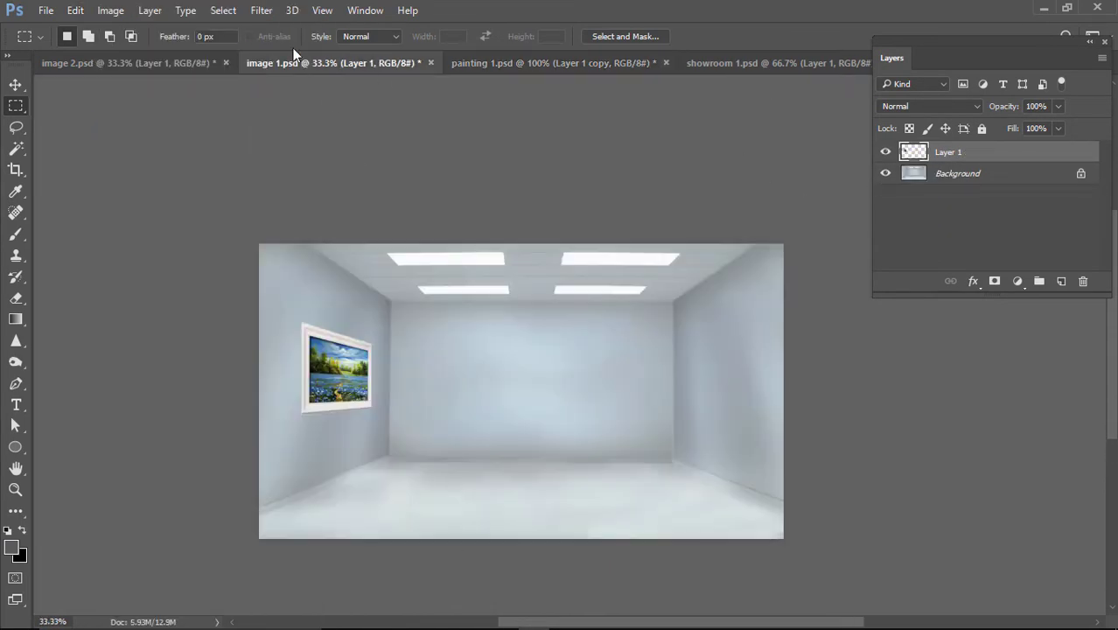
click(262, 11)
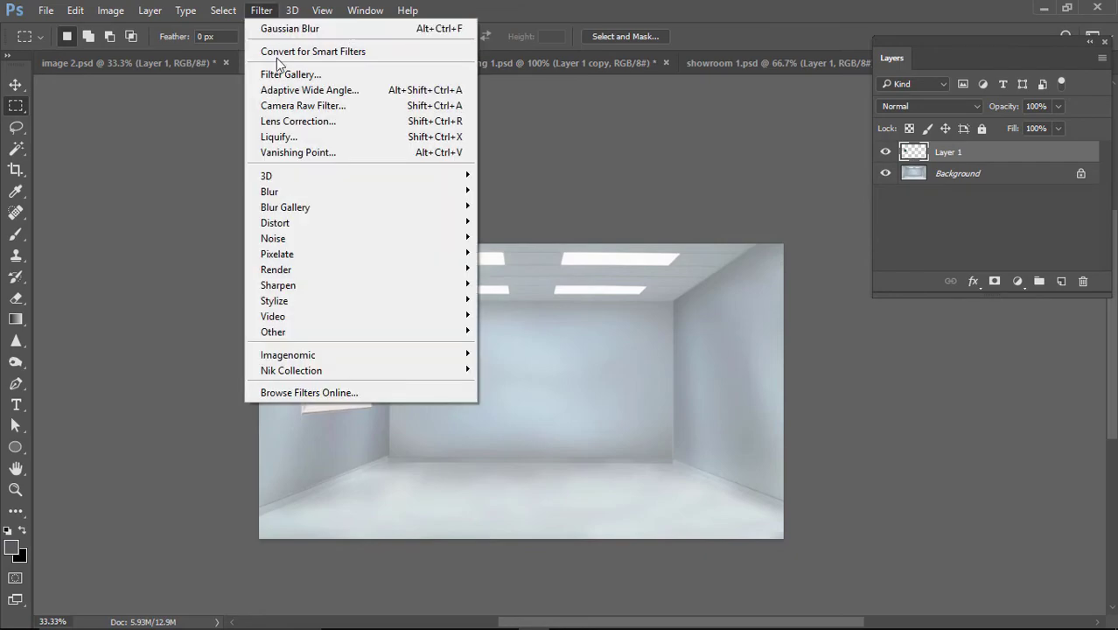
Paste the countryside painting in Vanishing Point, fit it onto the right-wall plane, and apply
click(287, 152)
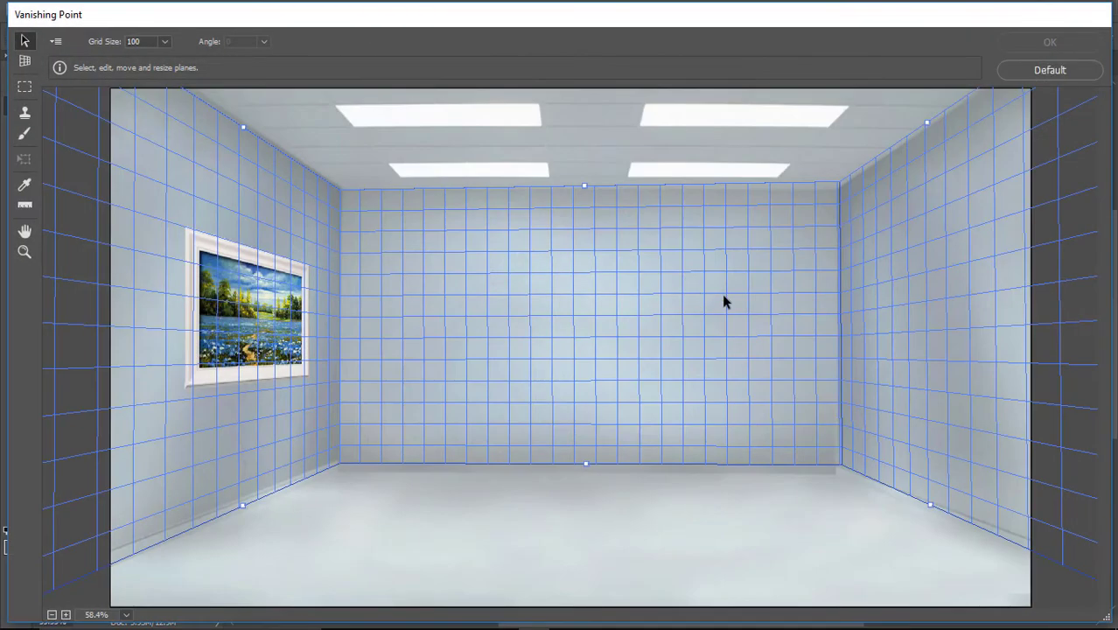
key(ctrl+v)
mouse_move(174, 149)
mouse_down()
mouse_move(225, 176)
mouse_move(255, 254)
mouse_move(261, 322)
mouse_move(242, 207)
mouse_move(238, 291)
mouse_move(234, 212)
mouse_move(255, 309)
mouse_move(948, 301)
mouse_move(935, 296)
mouse_up()
key(t)
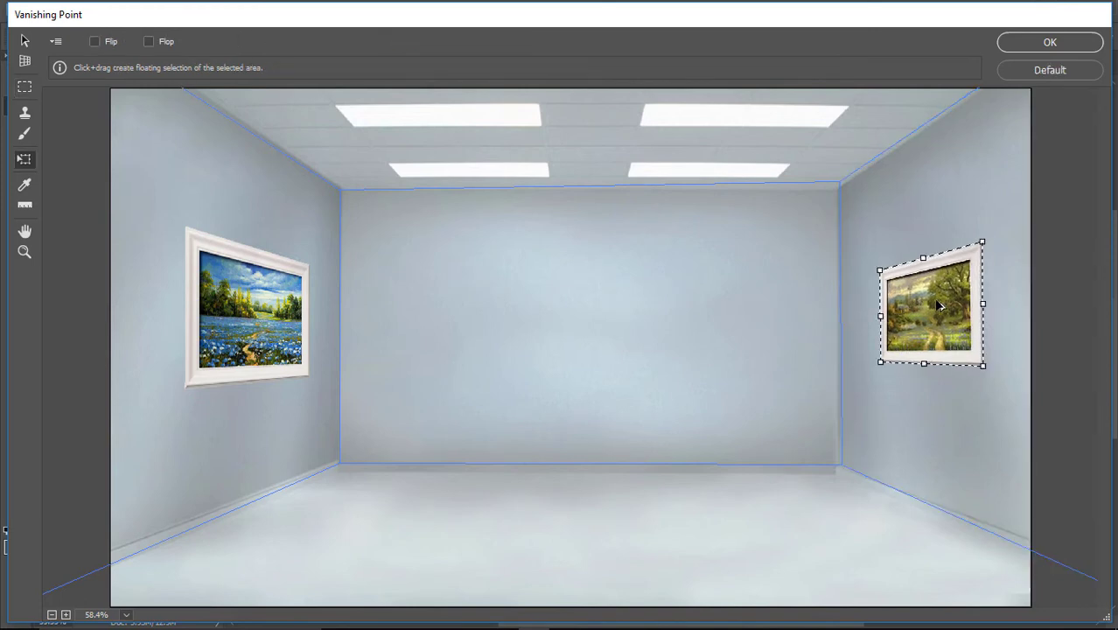
drag(981, 242, 993, 220)
drag(960, 274, 938, 304)
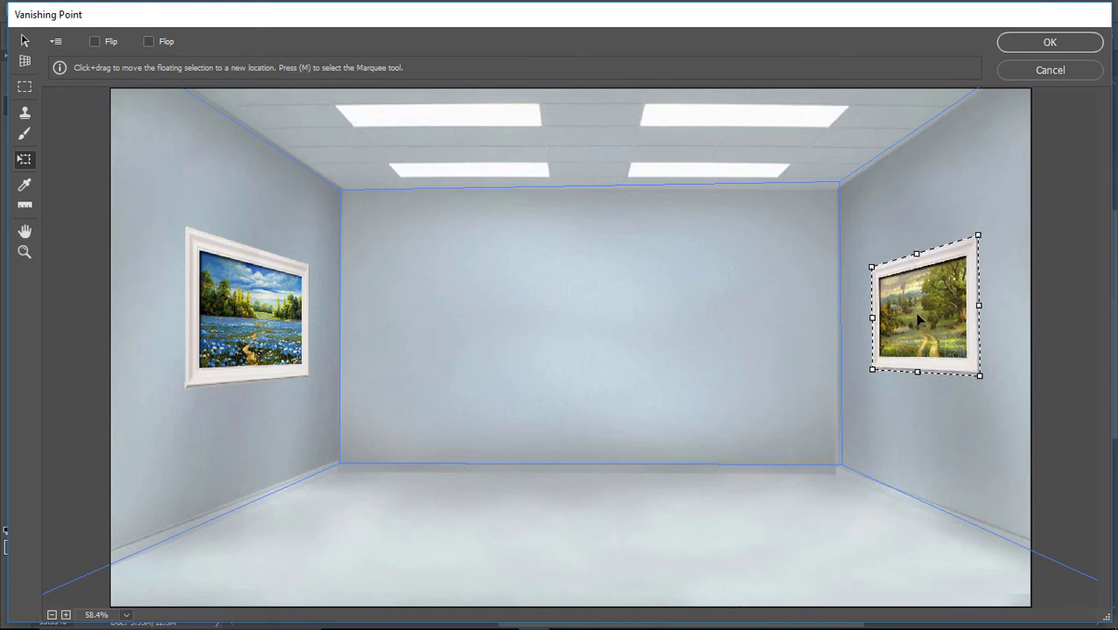
drag(921, 301, 921, 305)
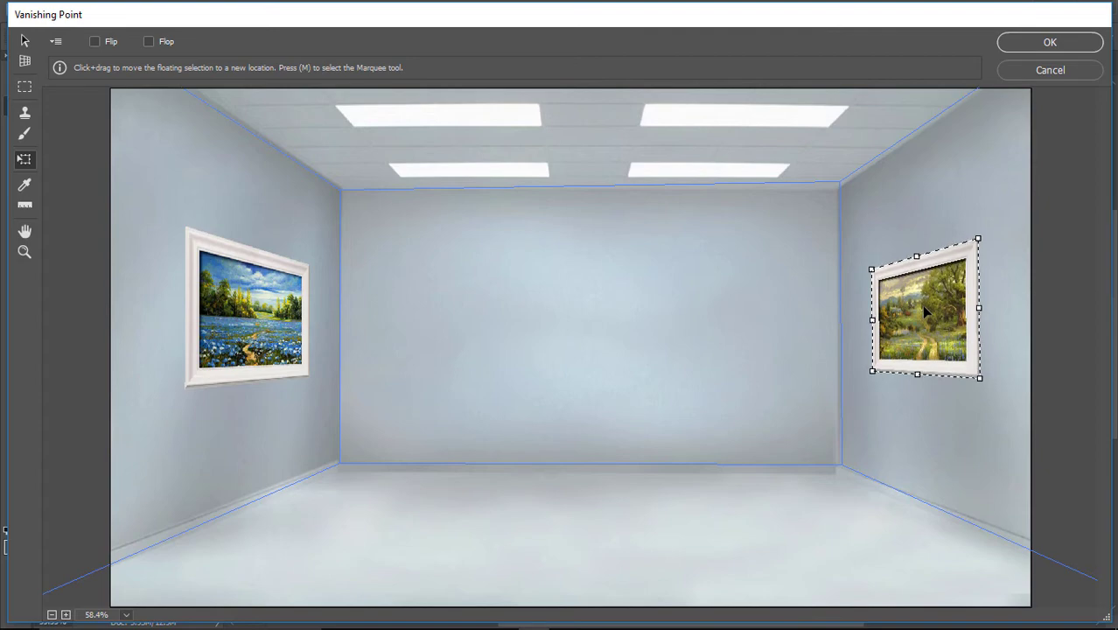
click(1048, 50)
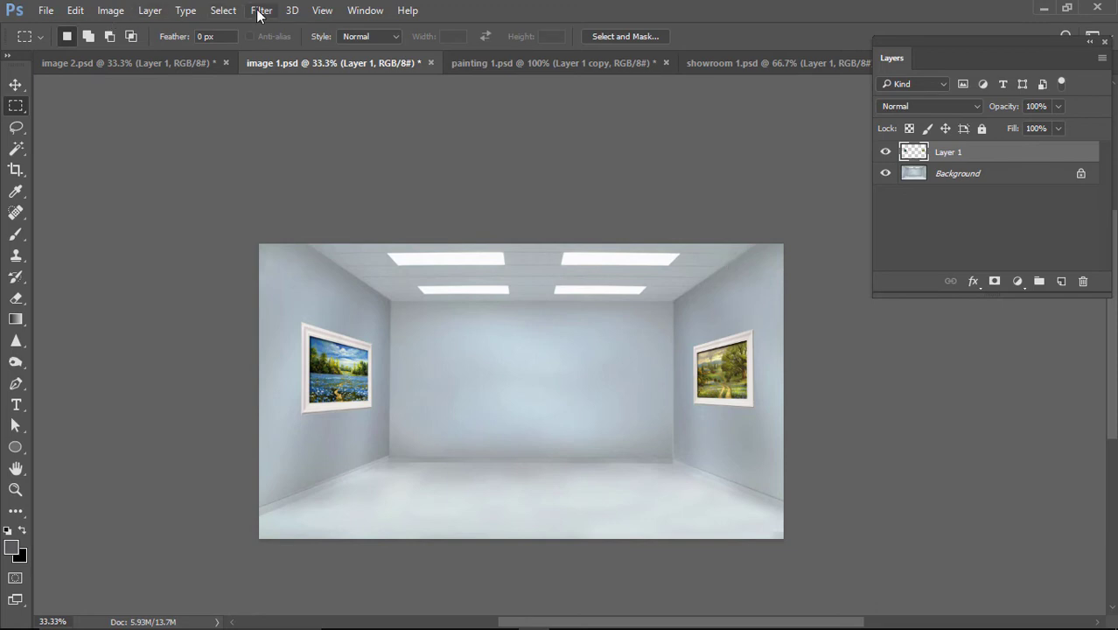
Add a Drop Shadow to Layer 1 at 61% opacity, 8 px distance, 9 px size
click(149, 11)
mouse_move(172, 139)
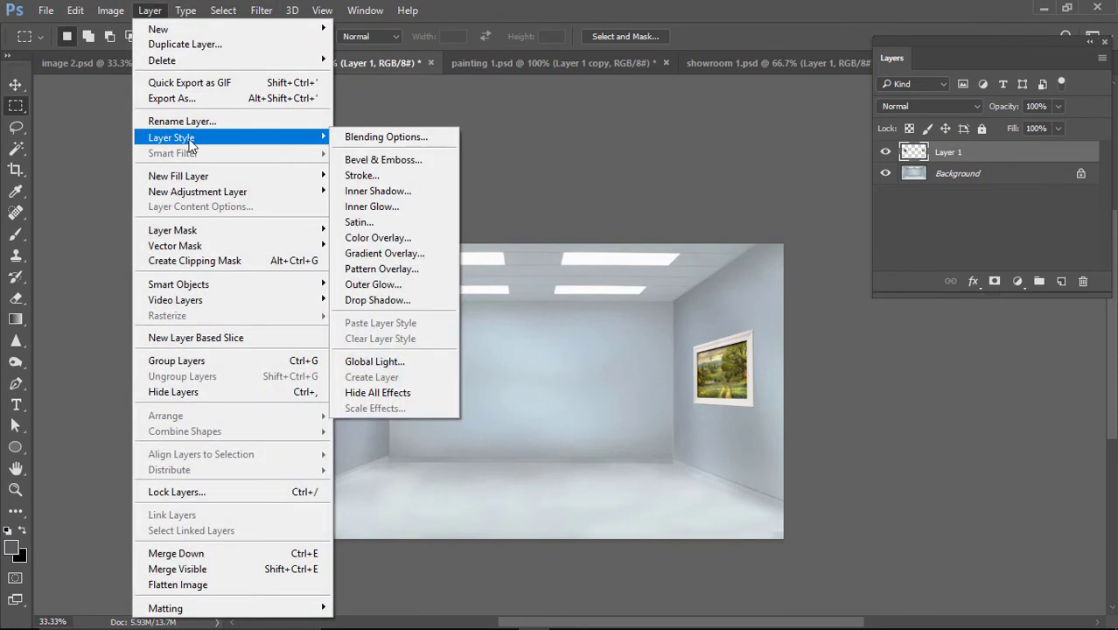
click(385, 300)
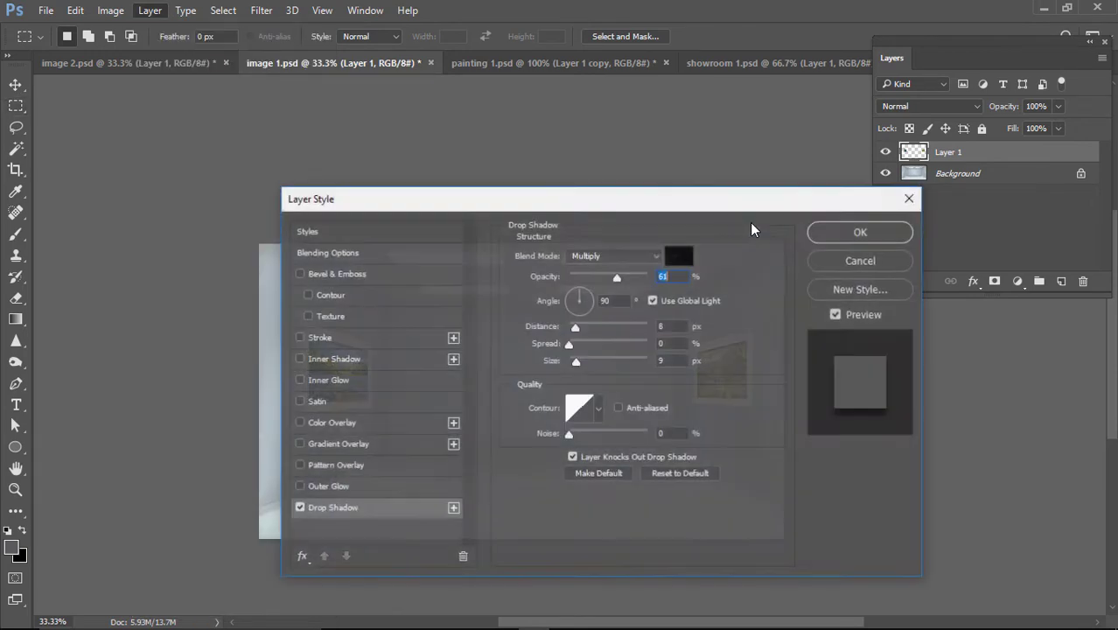
drag(752, 210, 831, 97)
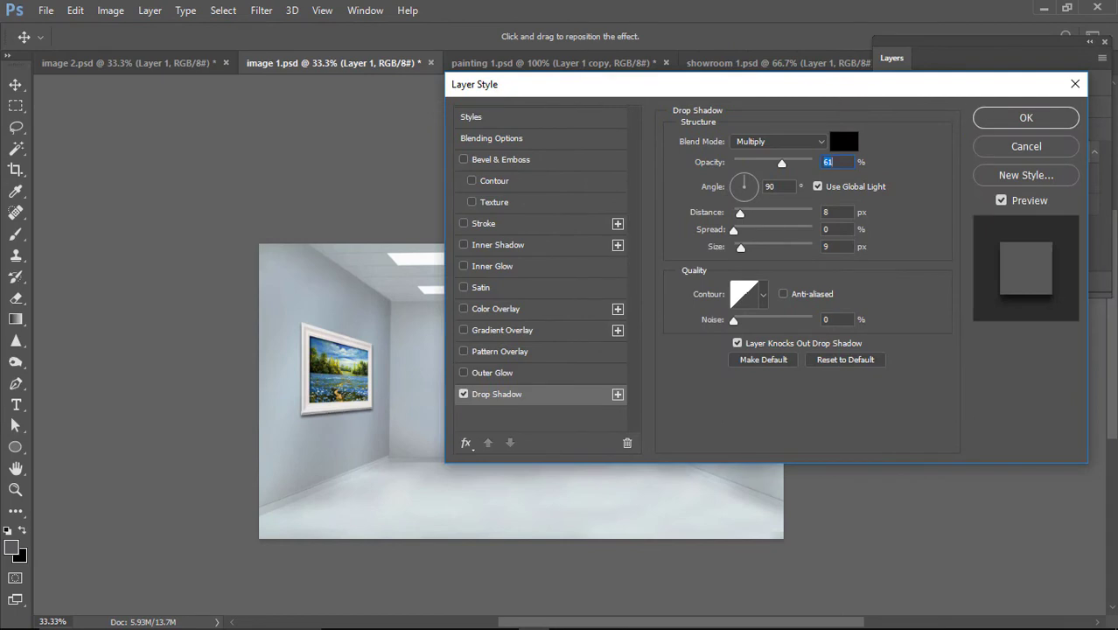
click(1025, 117)
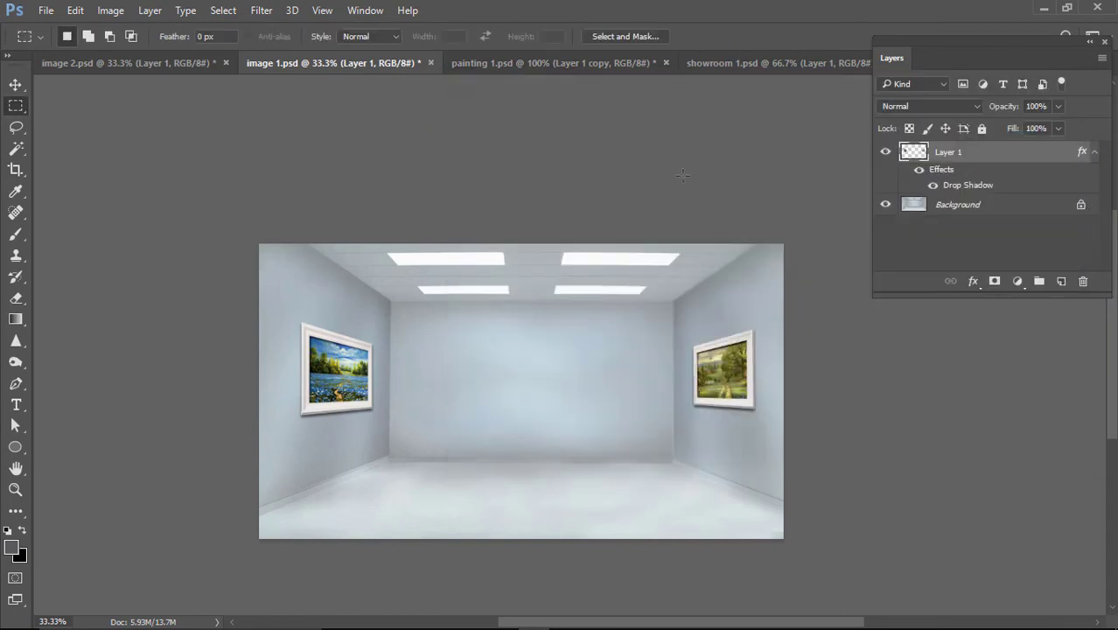
Toggle the paintings layer off and on, then zoom and pan to inspect the shadows
click(886, 159)
click(885, 159)
key(ctrl+1)
key(h)
drag(618, 427, 589, 369)
drag(526, 352, 803, 368)
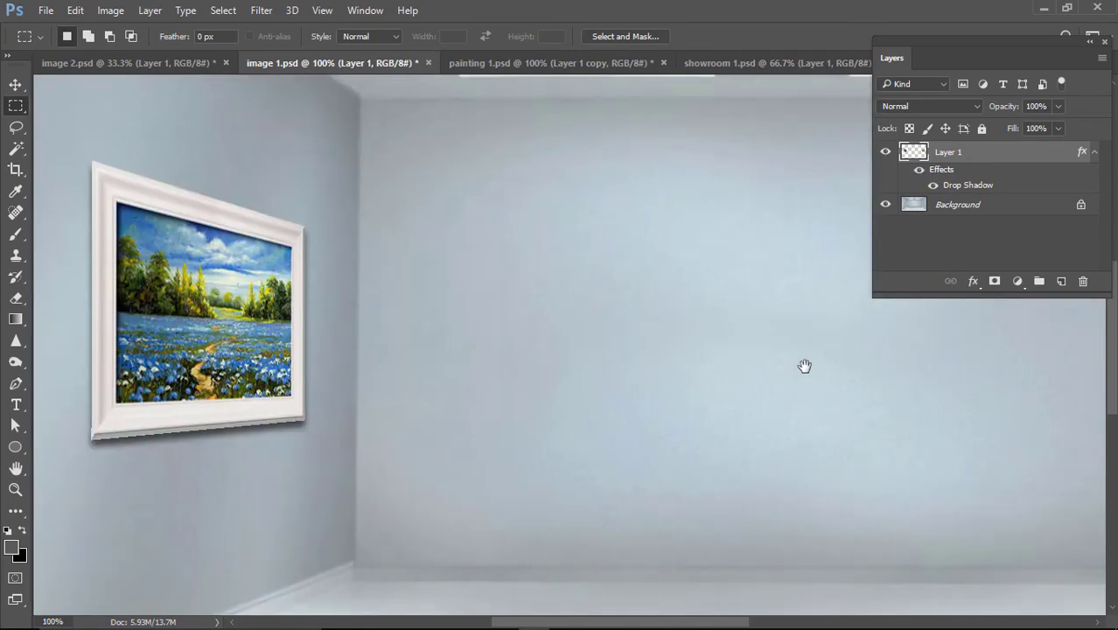
Hide the panels and zoom out to 33.3% to view the whole room
key(ctrl+minus)
key(ctrl+minus)
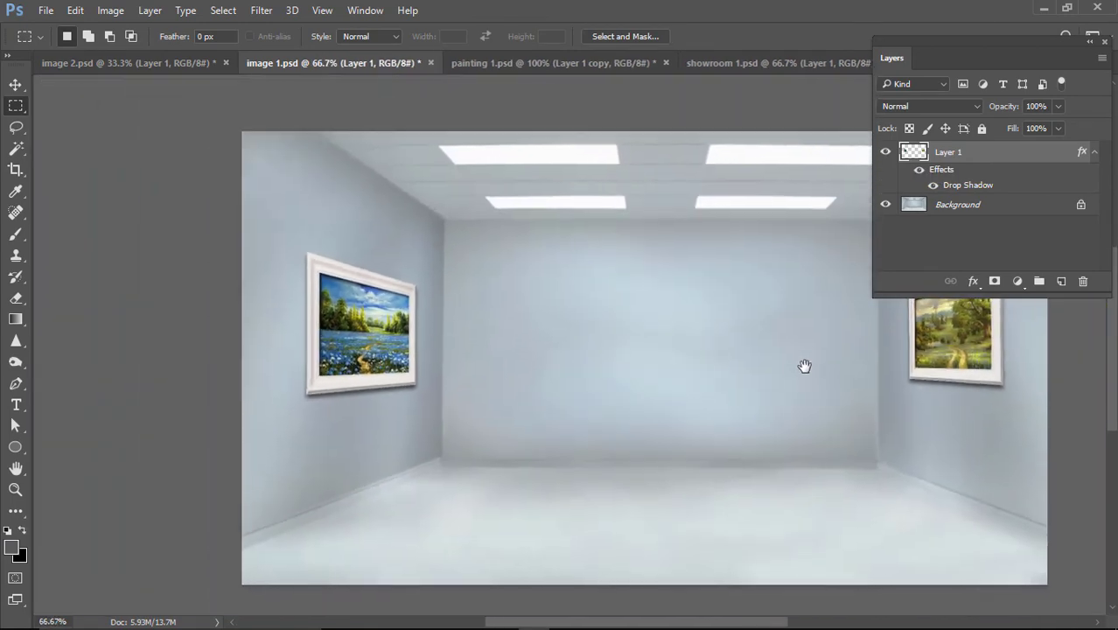
key(Tab)
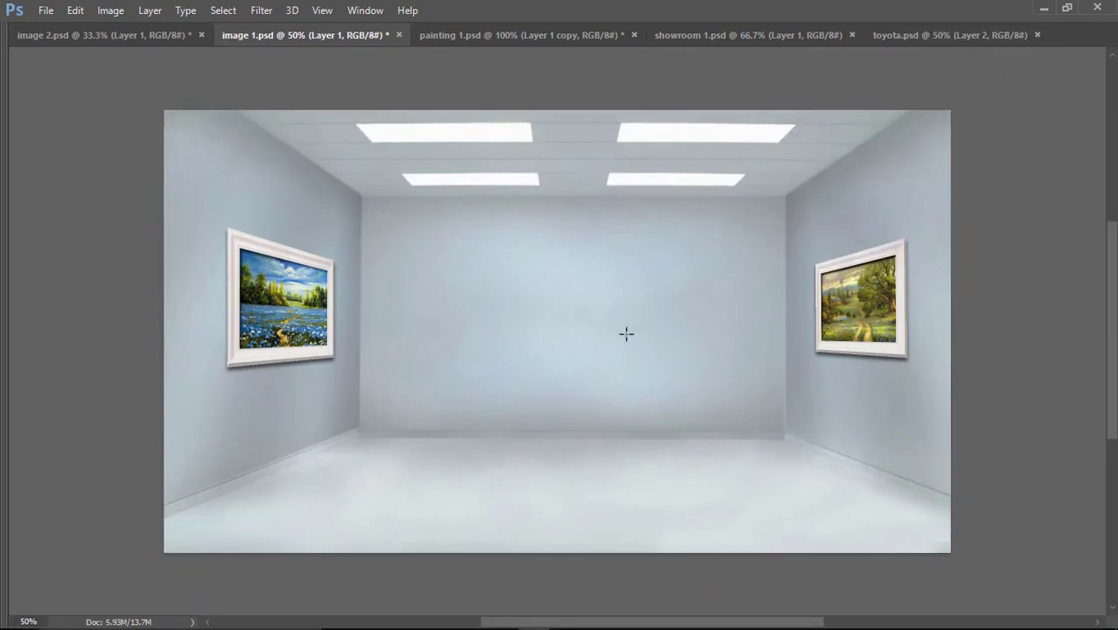
key(ctrl+minus)
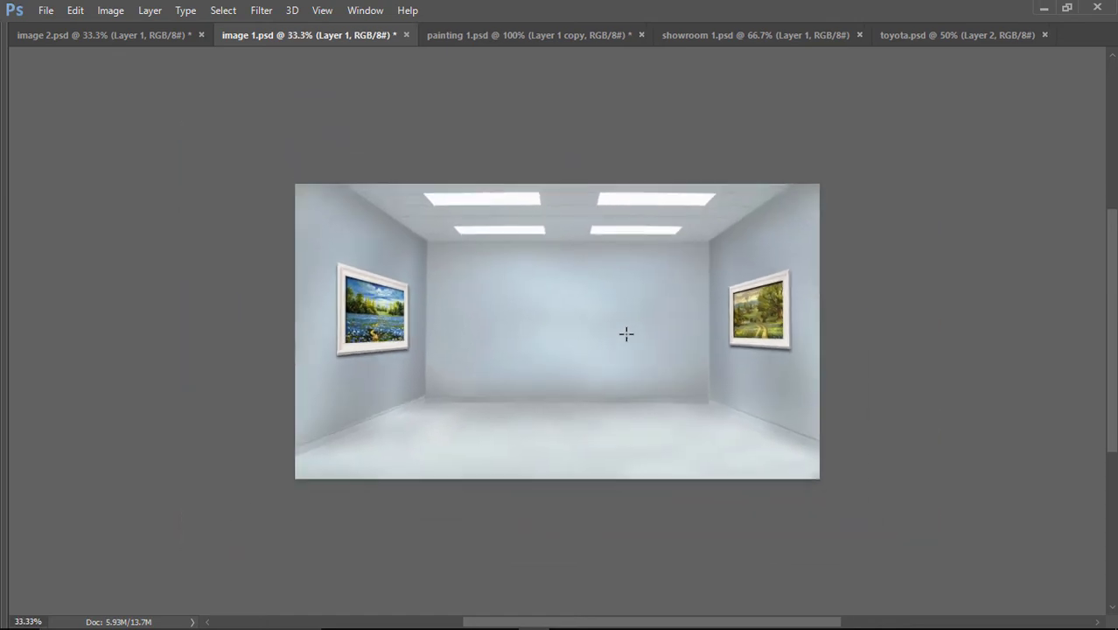
Delete the existing Toyota floor logo layer from showroom 1.psd
click(767, 36)
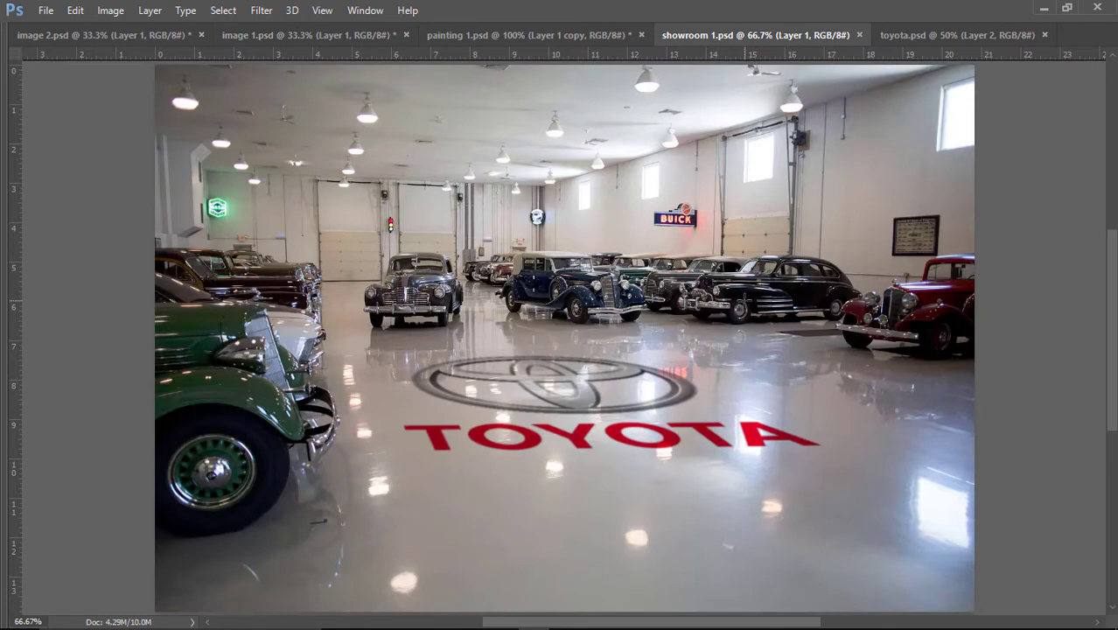
key(Tab)
drag(1051, 157, 1082, 281)
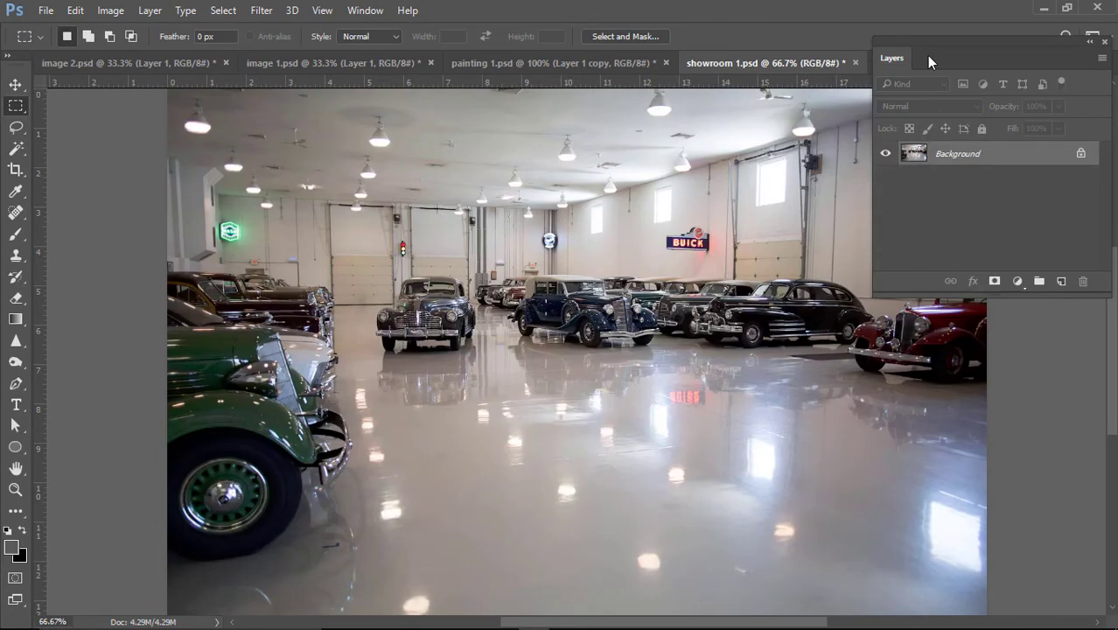
drag(983, 49, 1020, 169)
Marquee and copy the Toyota logo in toyota.psd, then return to showroom 1.psd
click(954, 62)
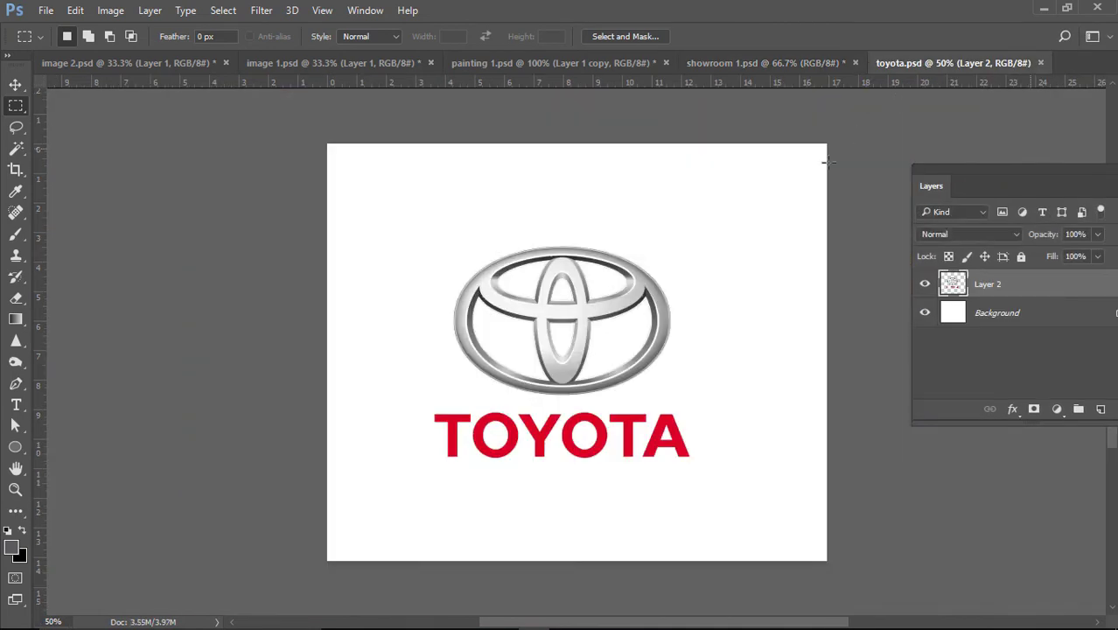
drag(381, 207, 724, 498)
click(75, 10)
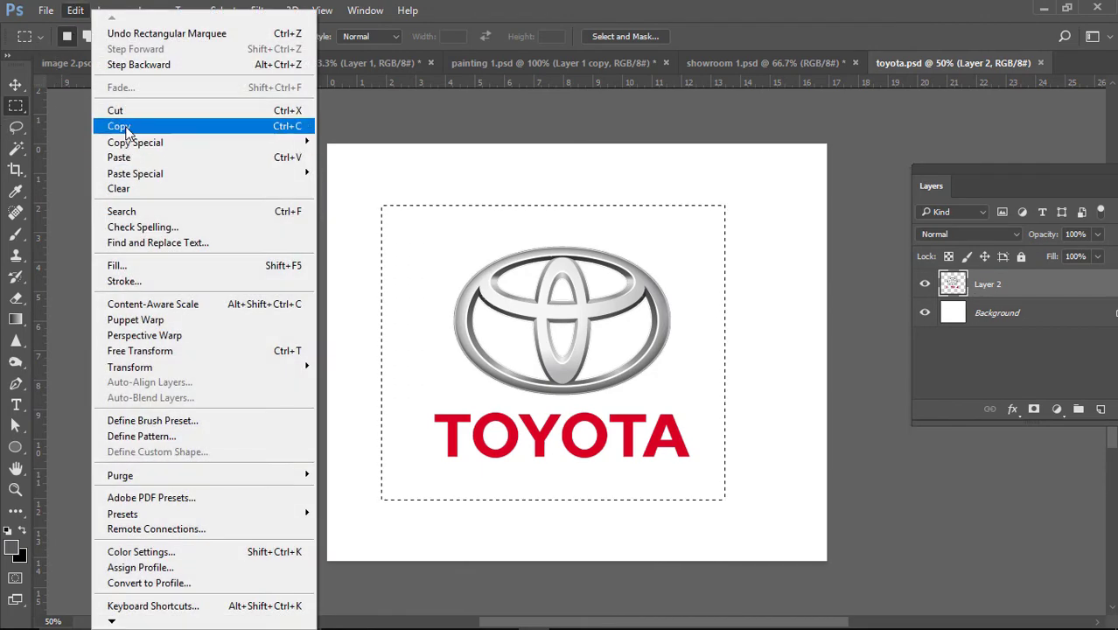
click(121, 127)
click(745, 62)
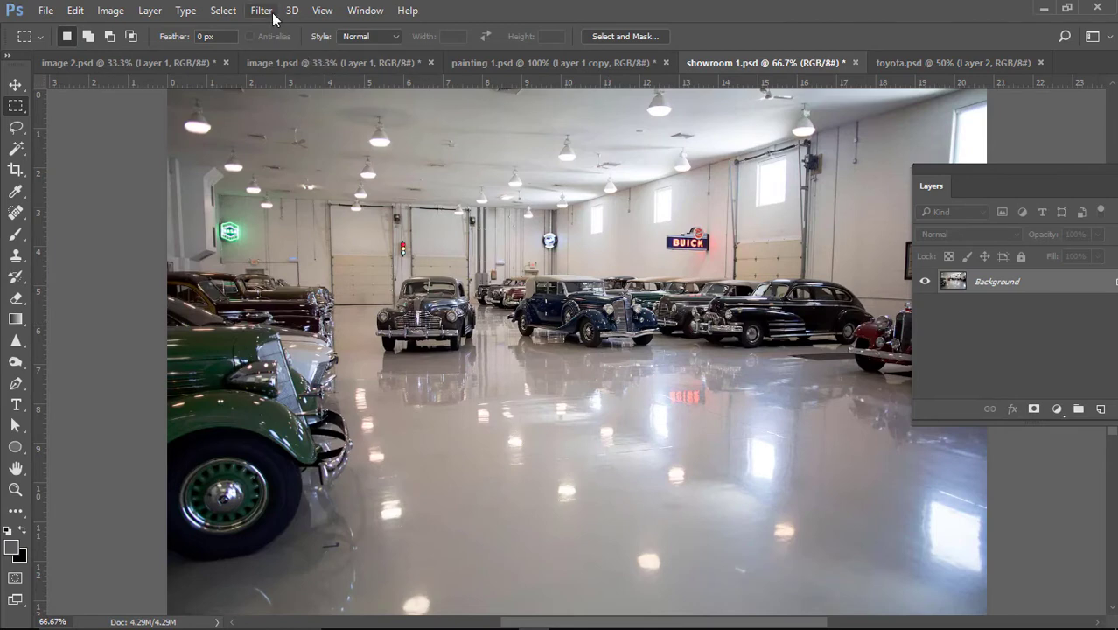
Add an empty Layer 1, open Vanishing Point, delete the old floor plane, and zoom out
click(1100, 408)
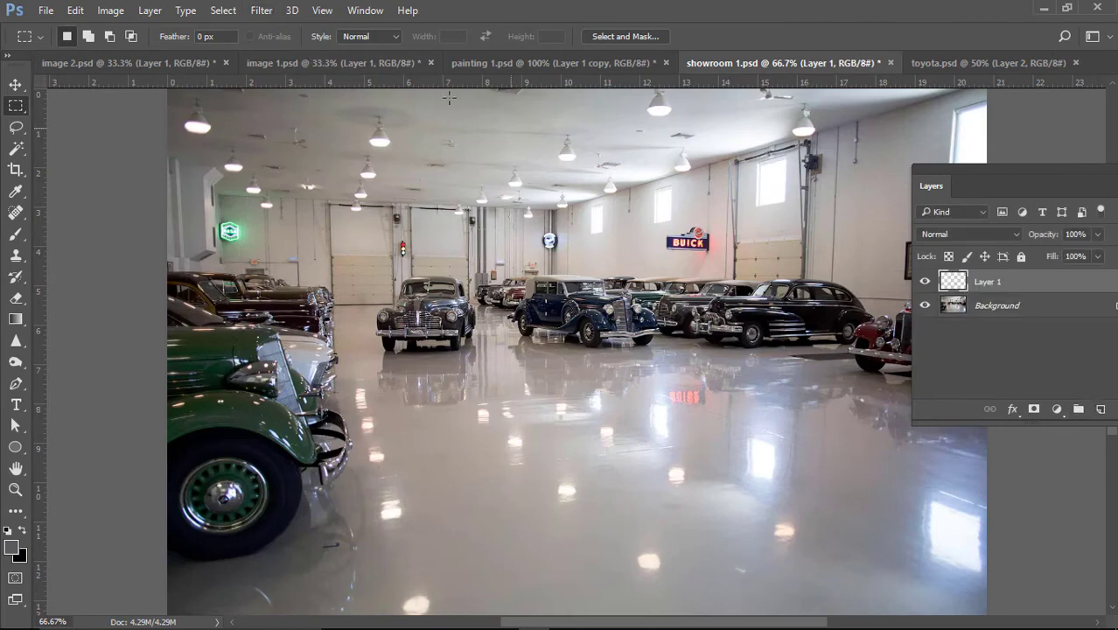
click(262, 10)
click(323, 153)
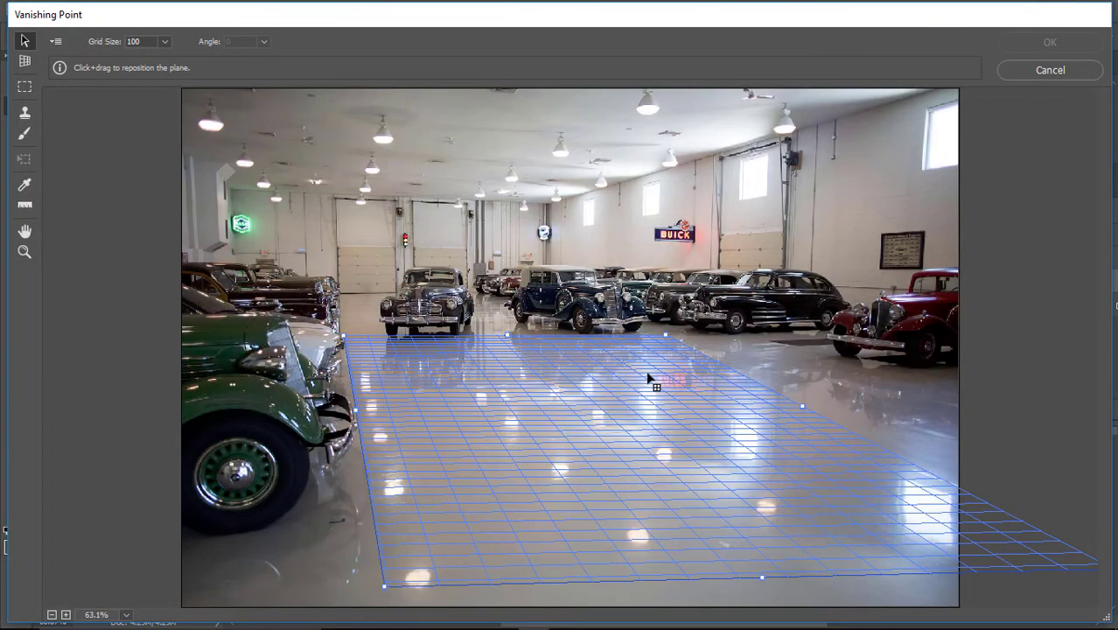
key(BackSpace)
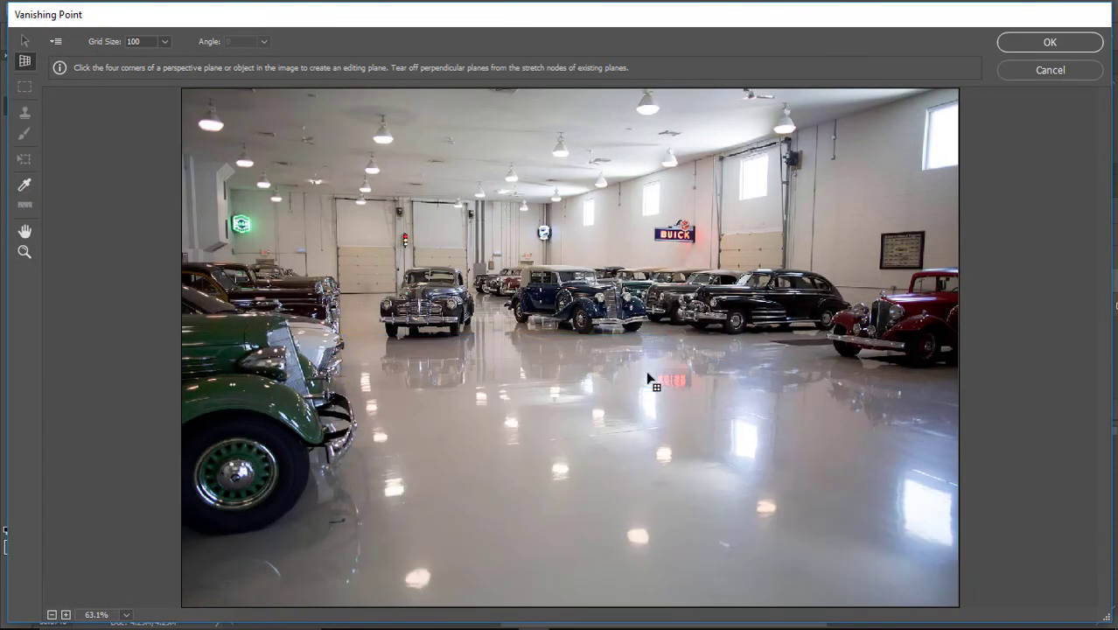
key(ctrl+minus)
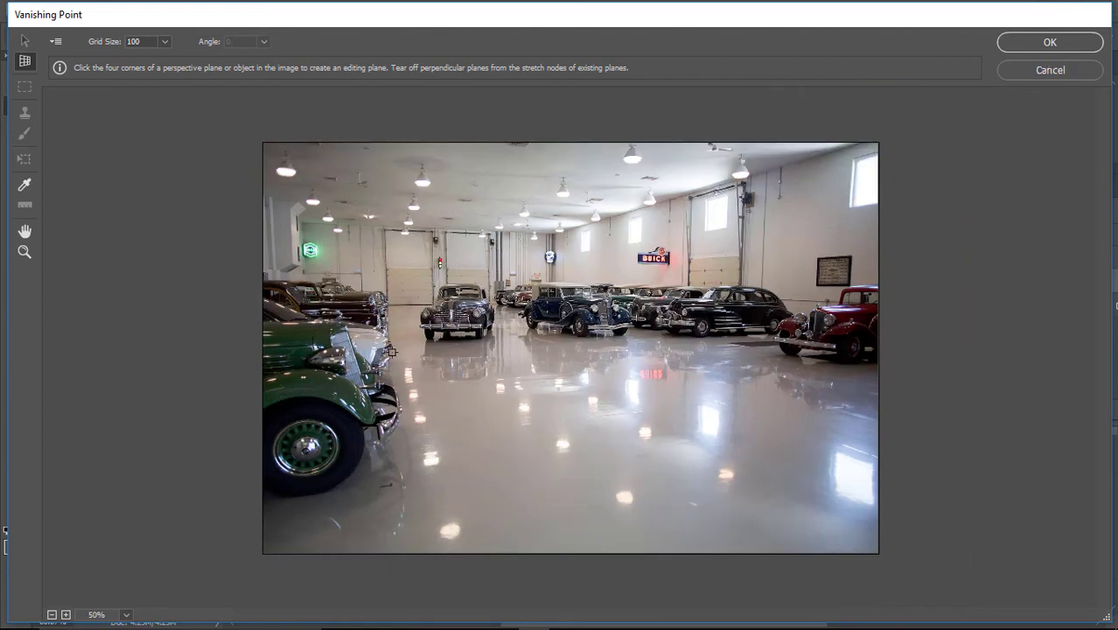
Place four floor corners from beside the green car to past the bottom-right edge, then adjust the far corners
click(619, 342)
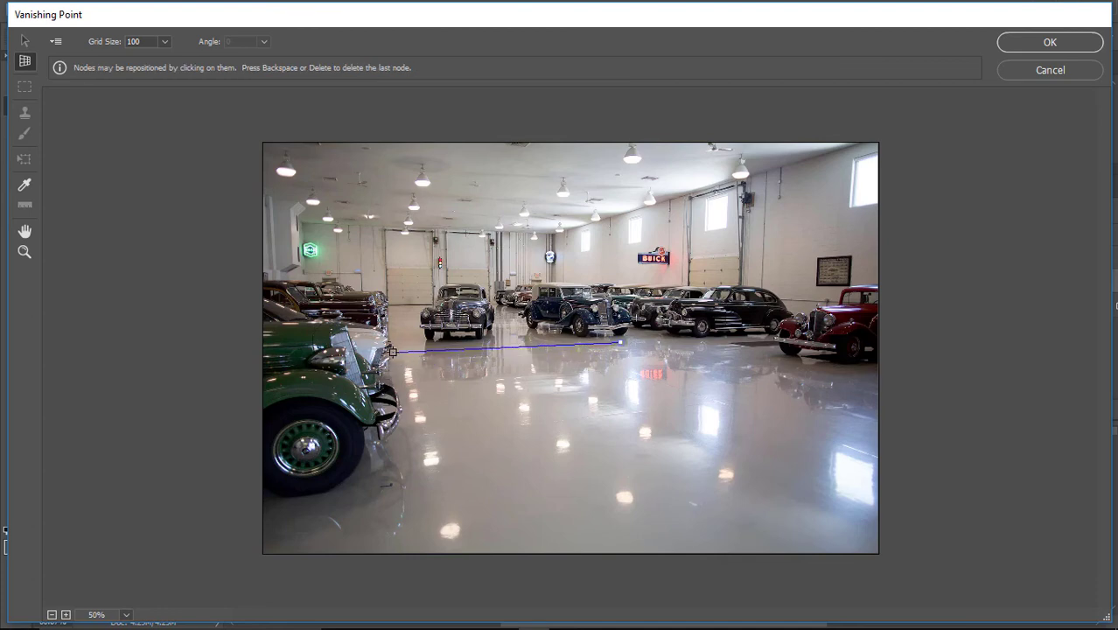
click(395, 352)
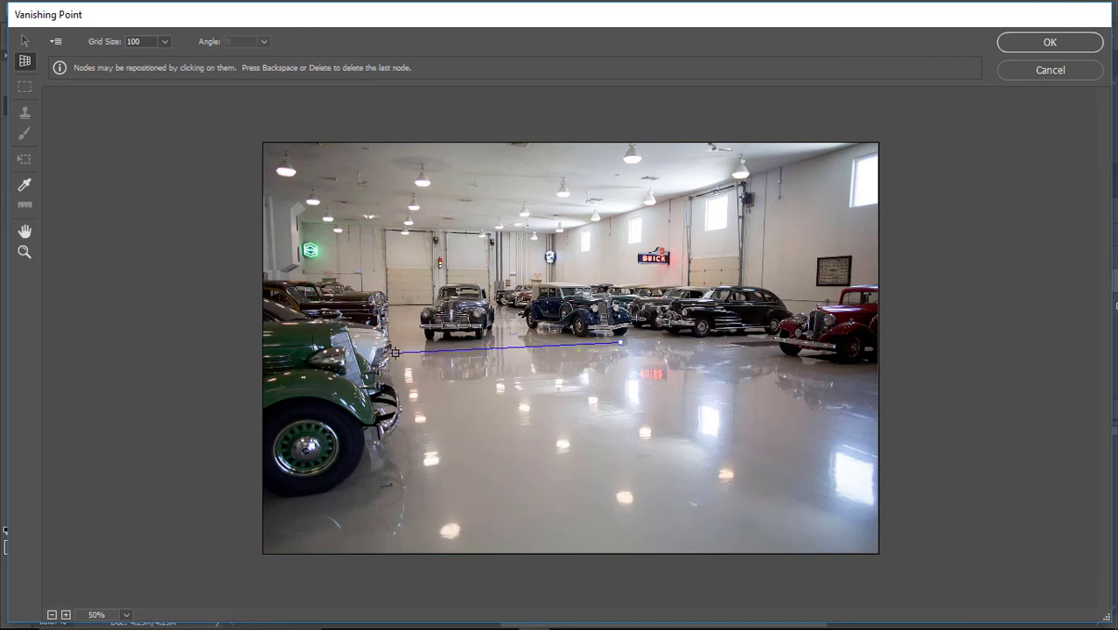
click(446, 594)
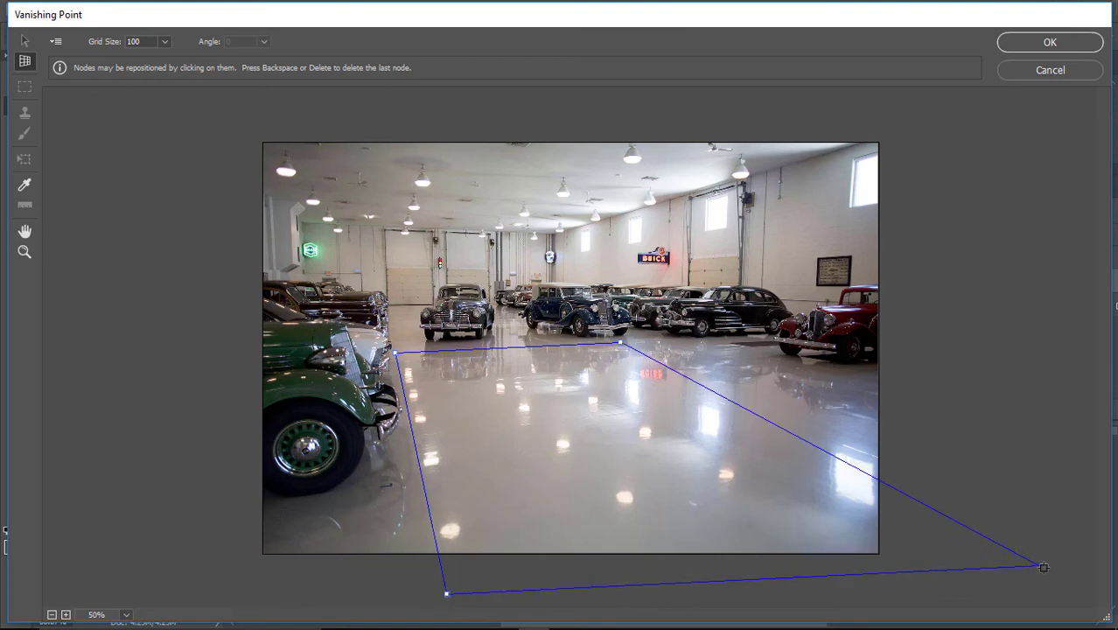
click(1084, 584)
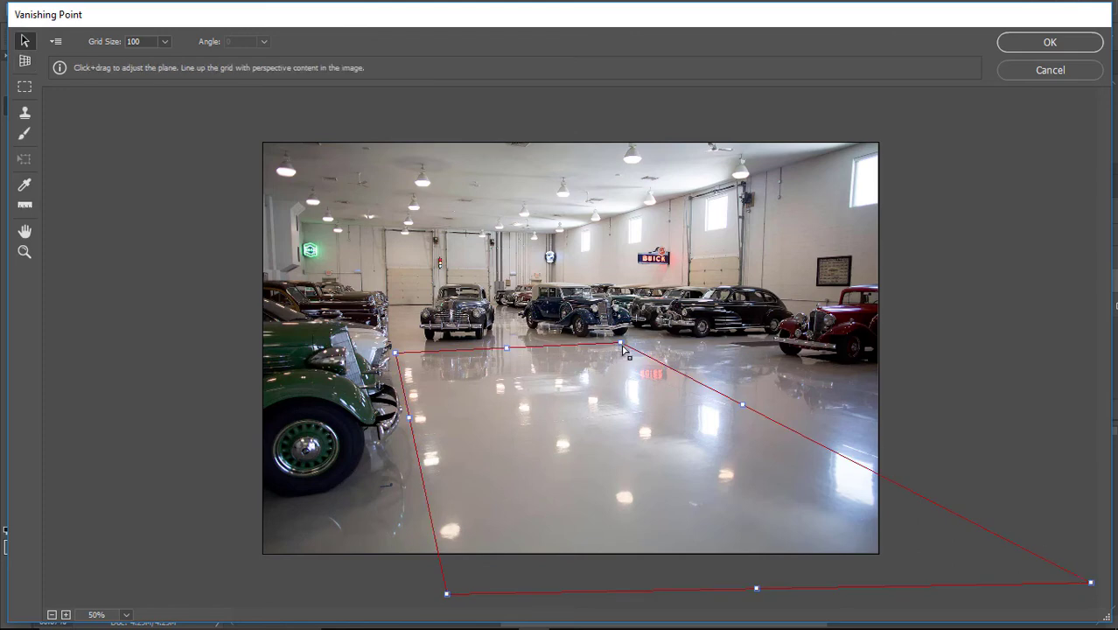
drag(619, 345, 666, 342)
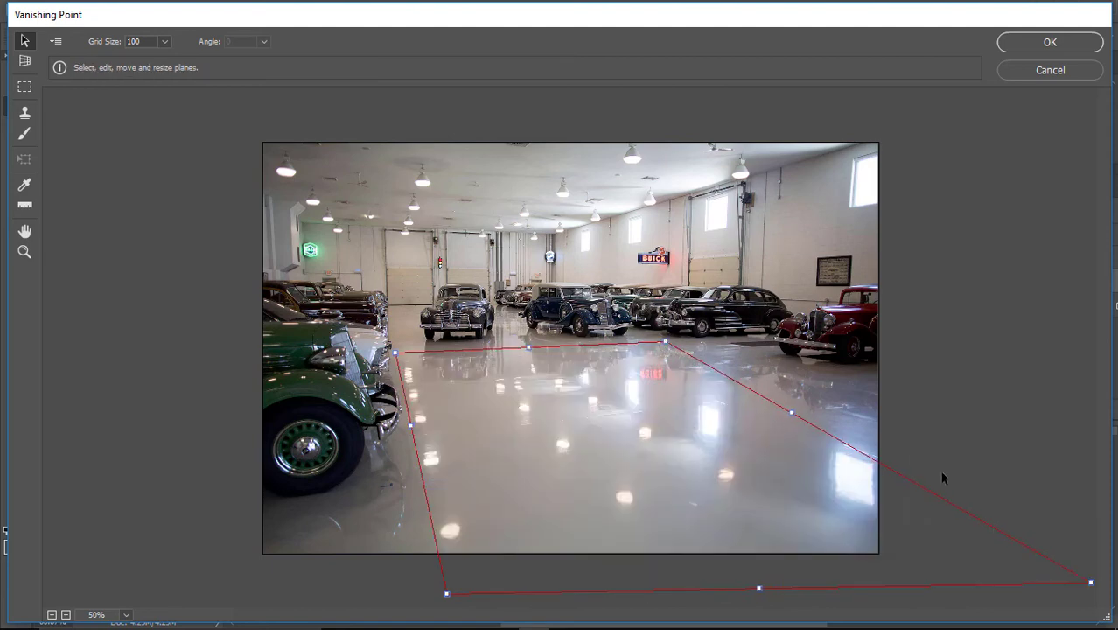
drag(402, 350, 398, 345)
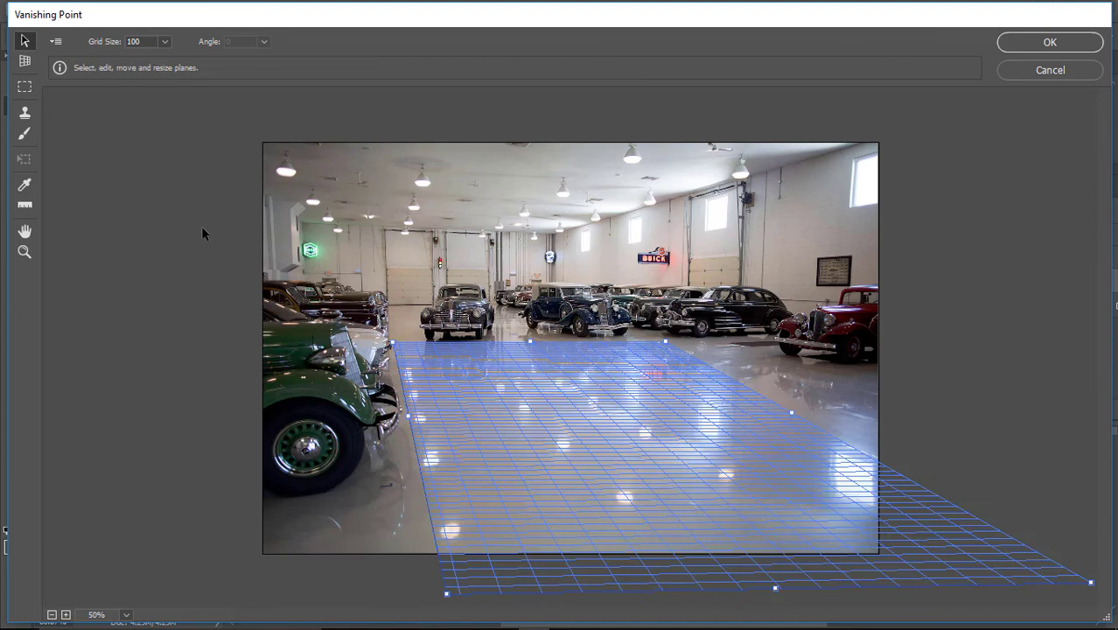
Paste the Toyota logo, shrink it and move it onto the floor plane
key(ctrl+v)
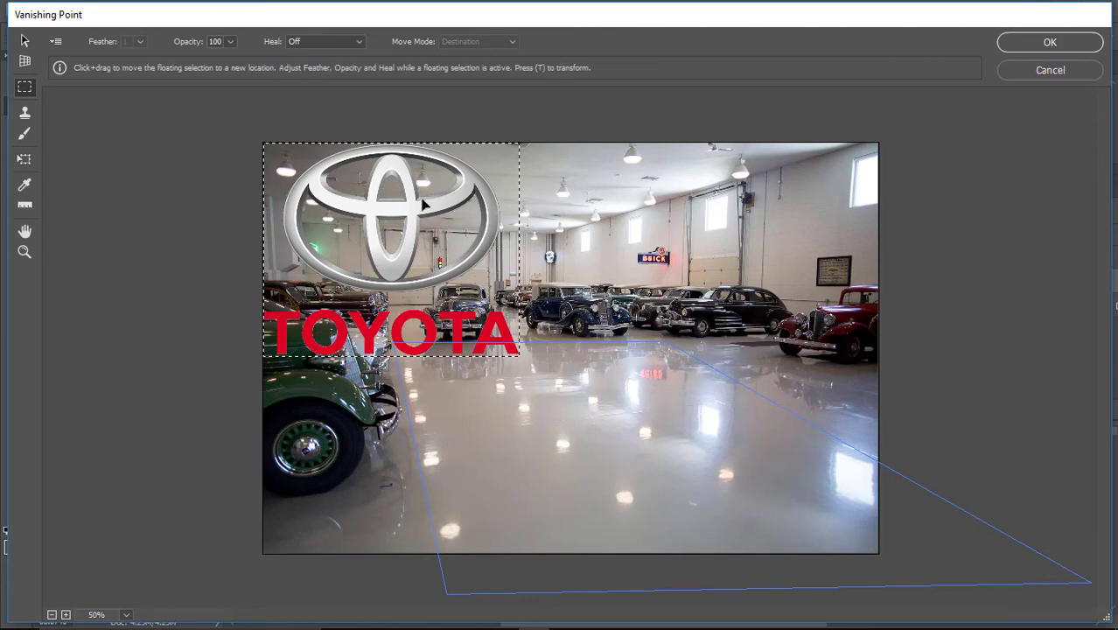
key(t)
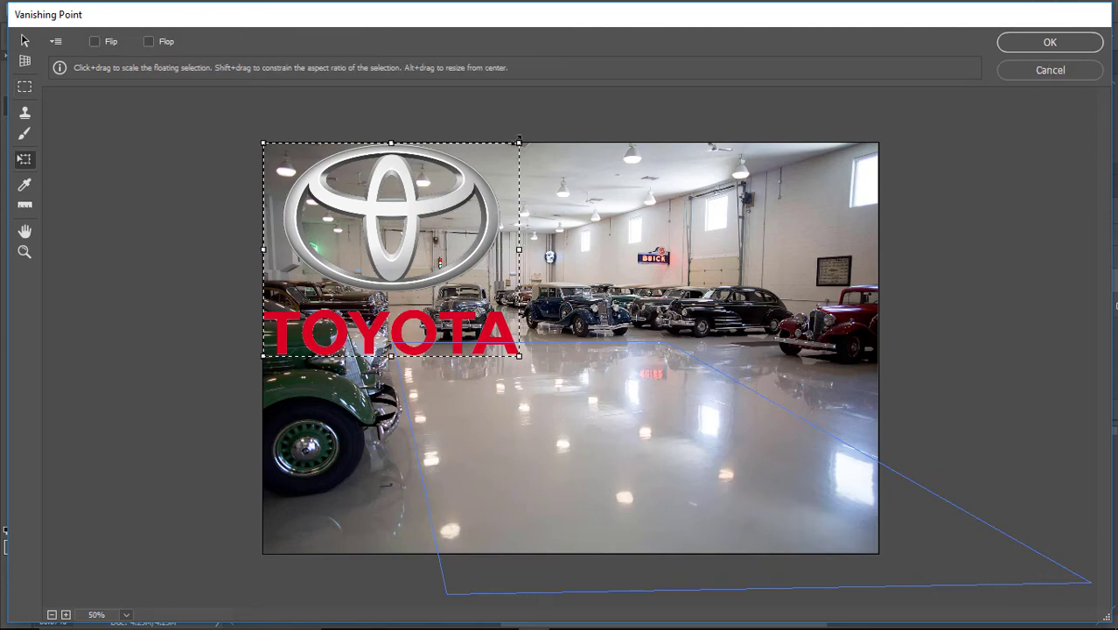
drag(519, 140, 350, 269)
drag(314, 311, 609, 404)
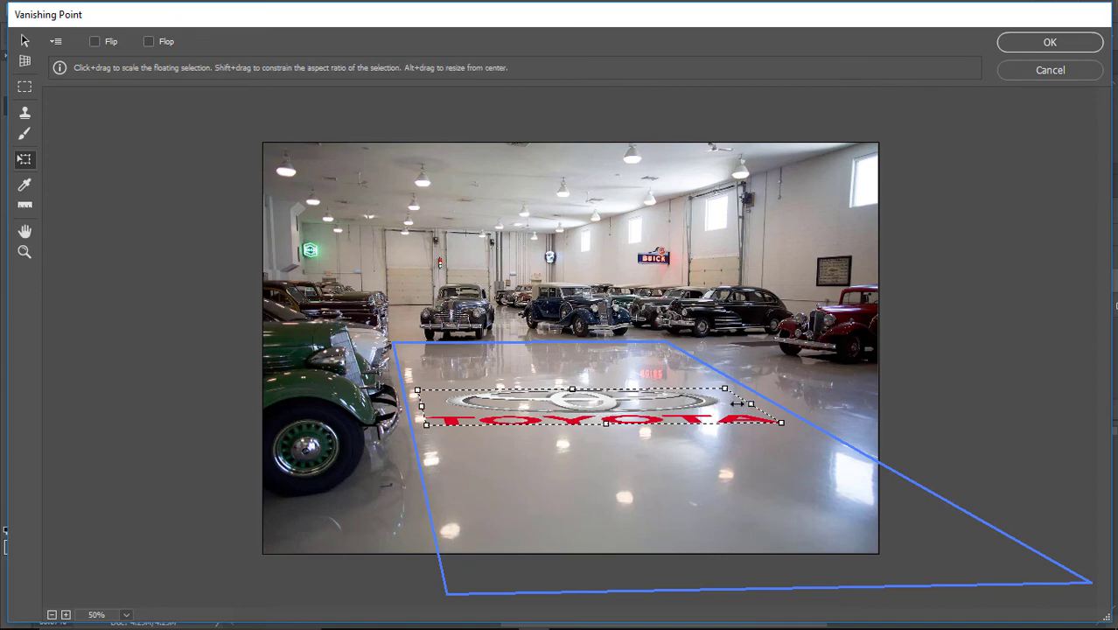
drag(737, 403, 640, 456)
Widen and enlarge the logo to fit in front of the cars, then apply it
drag(681, 400, 720, 399)
drag(487, 401, 428, 402)
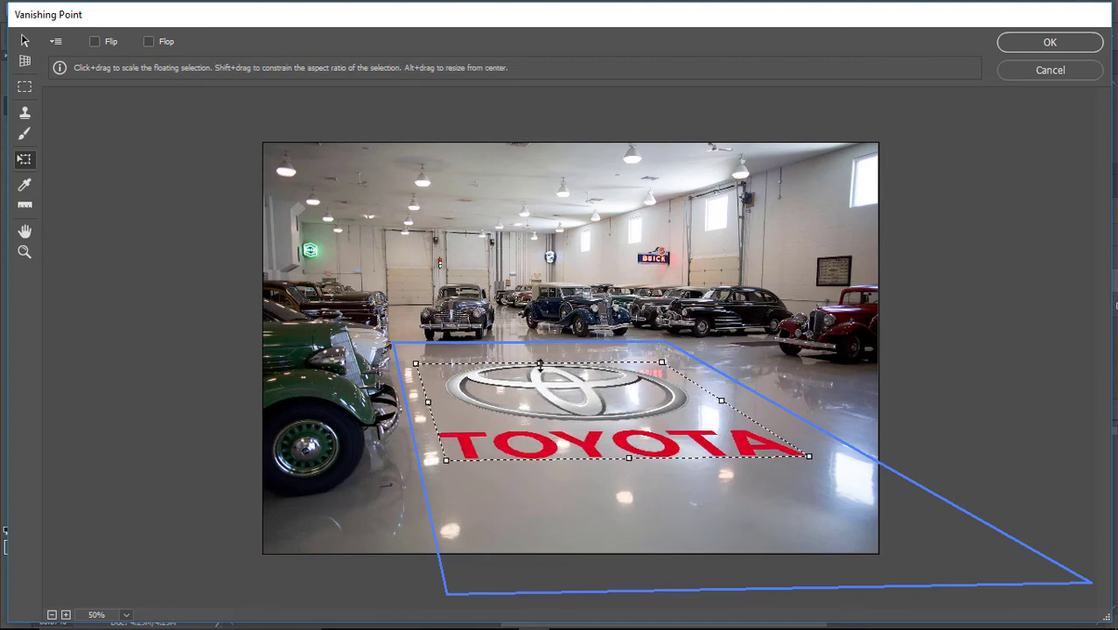
drag(539, 362, 575, 385)
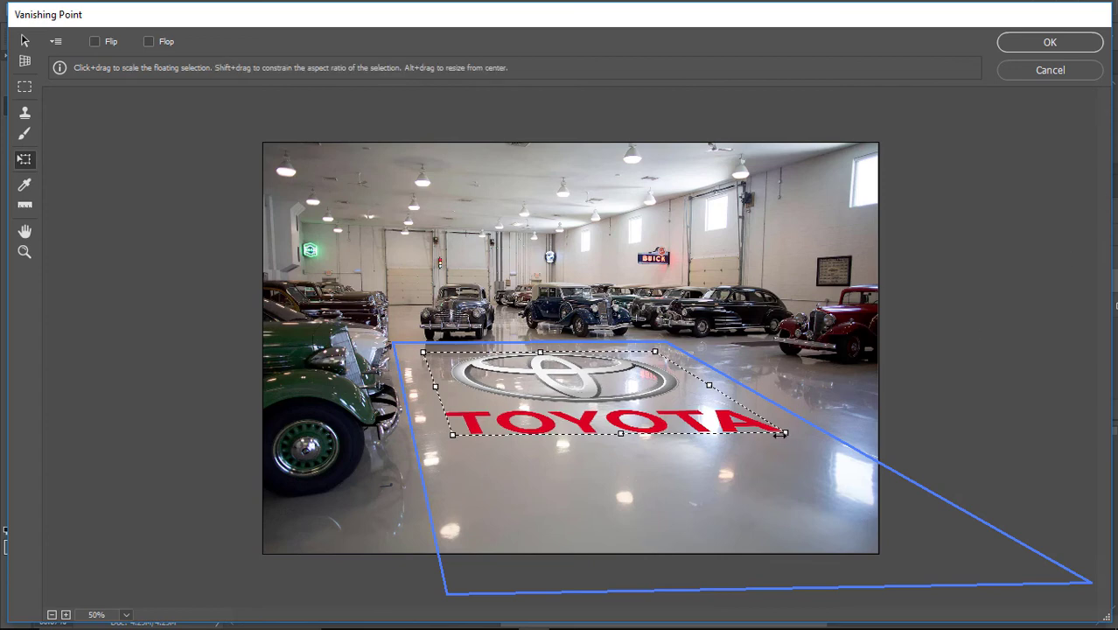
drag(784, 432, 802, 442)
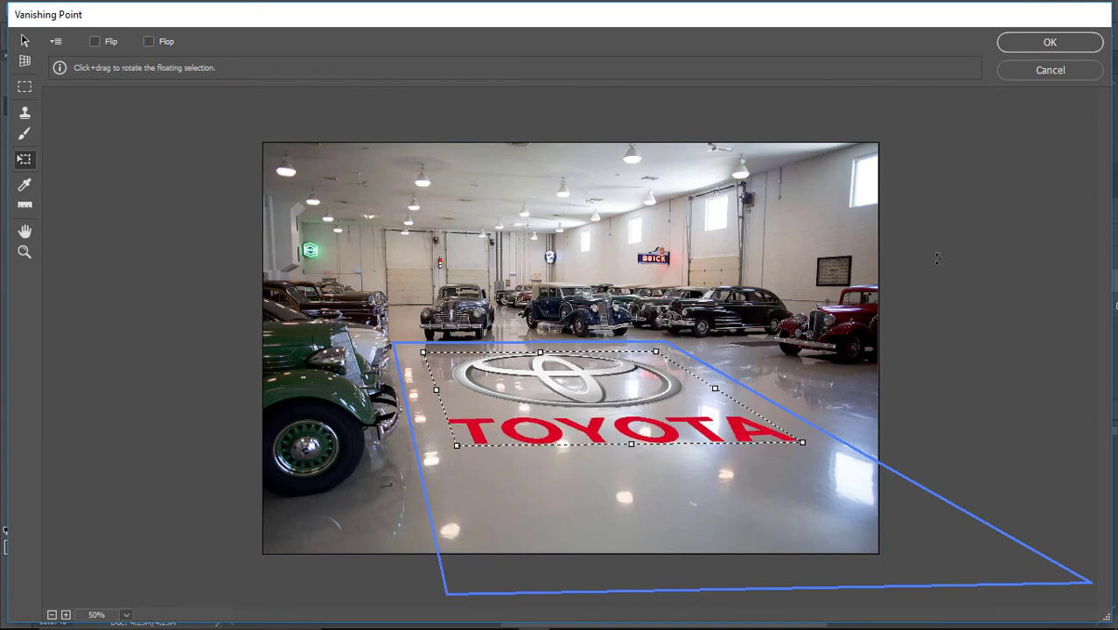
click(1055, 42)
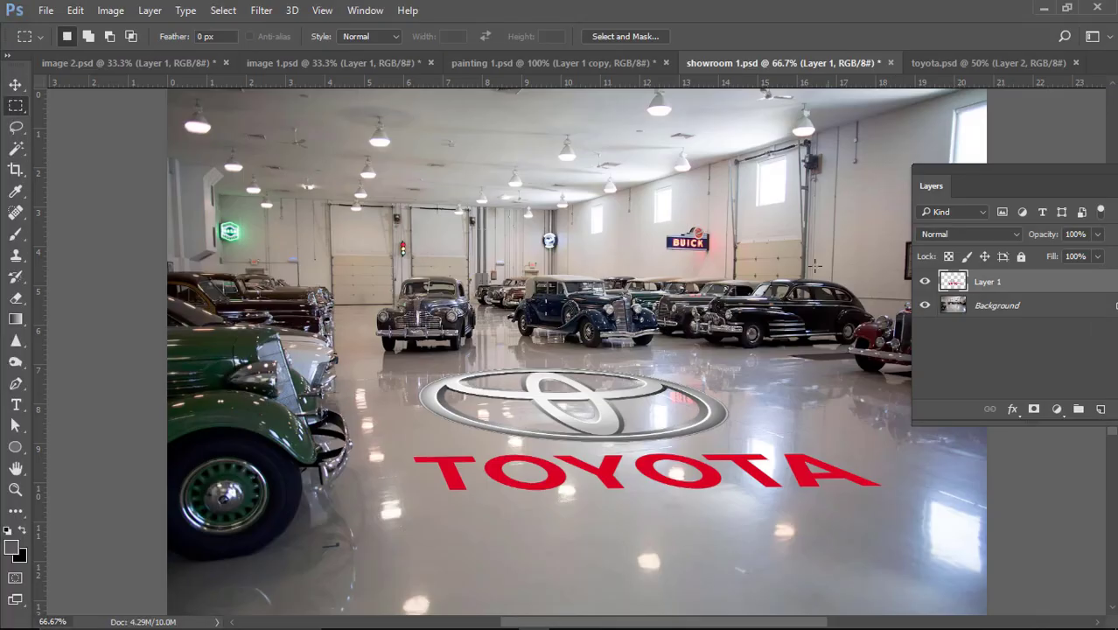
Set Layer 1's blend mode to Multiply so the logo picks up the floor reflections
key(ctrl+minus)
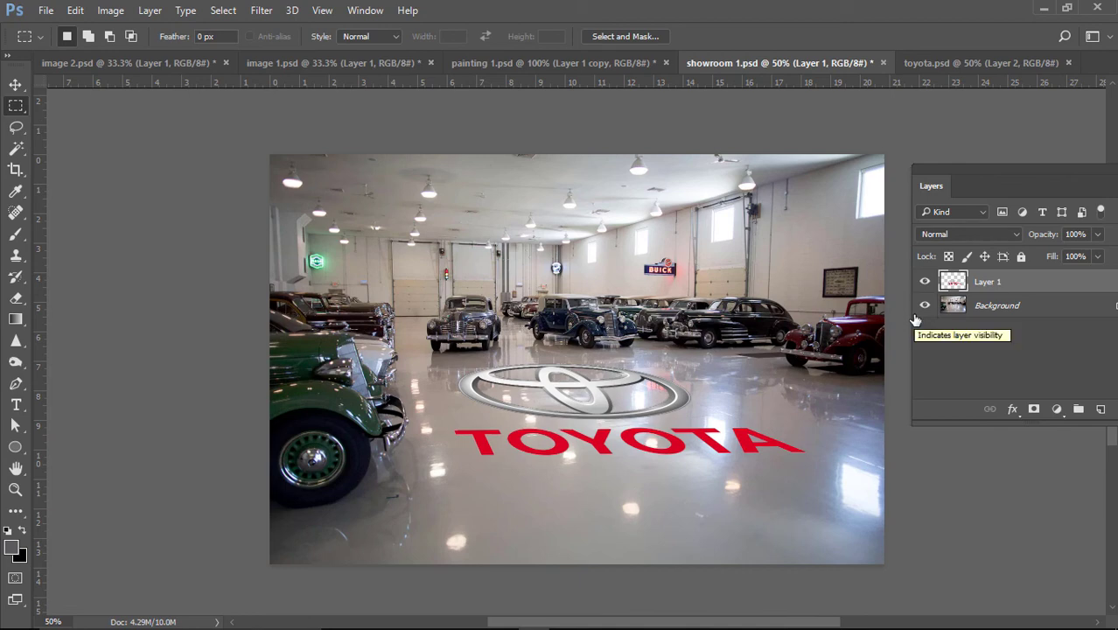
click(956, 235)
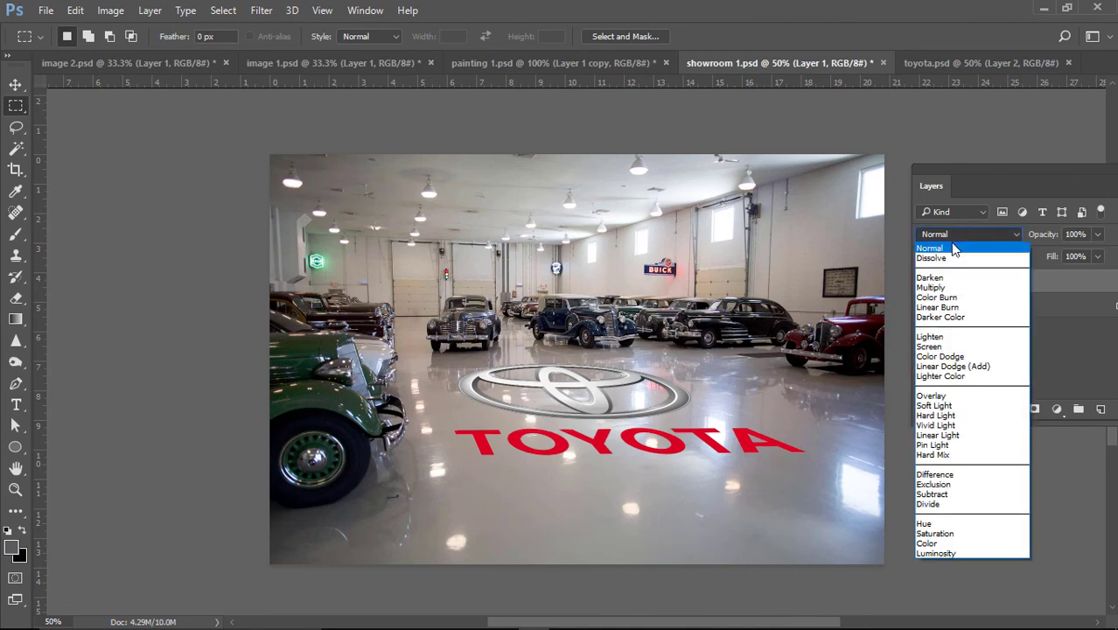
click(945, 288)
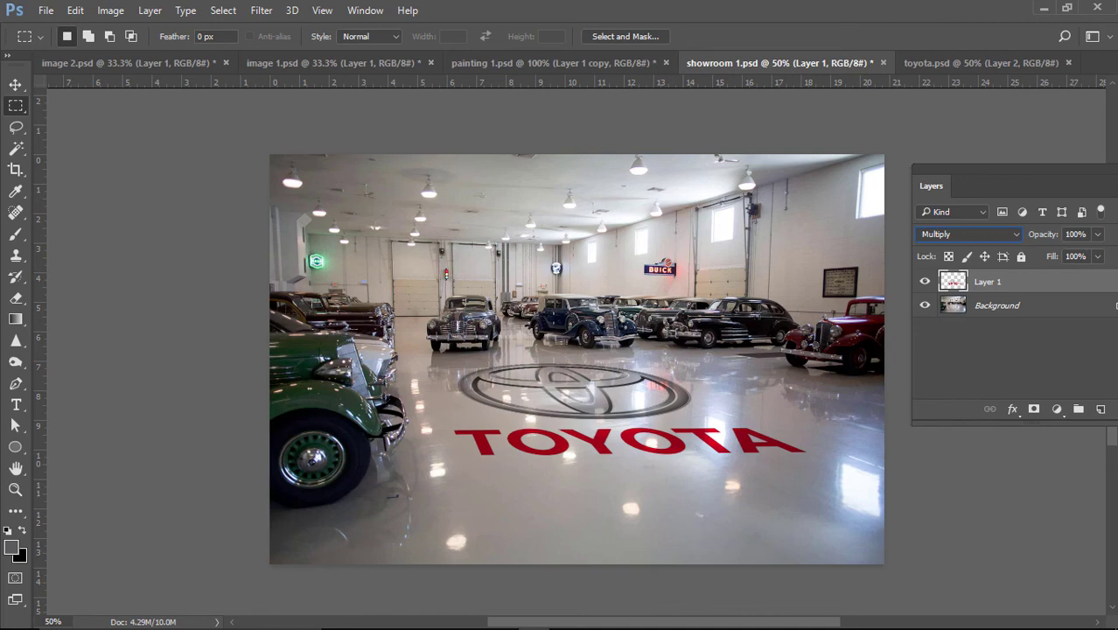
click(260, 10)
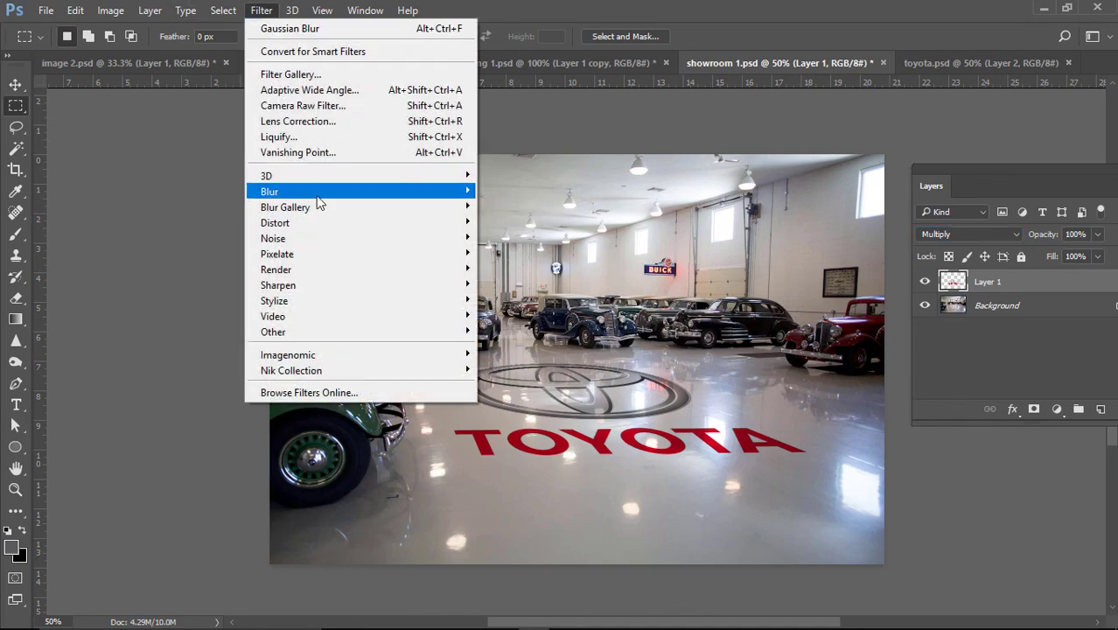
Apply a Gaussian Blur with a 1.1-pixel radius to the logo layer
mouse_move(319, 197)
click(518, 252)
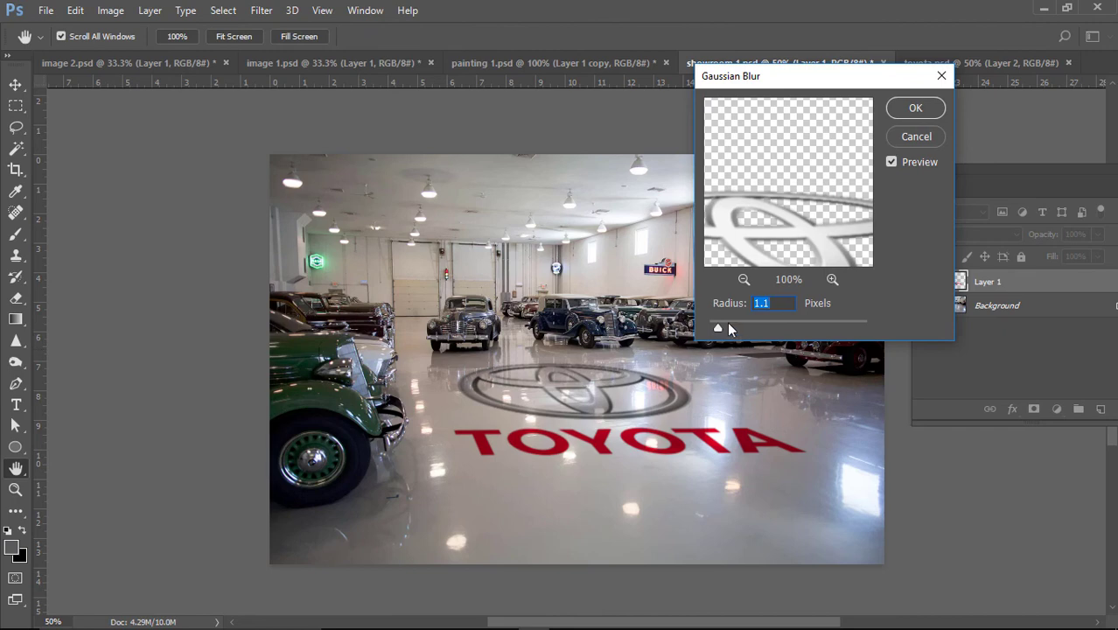
click(914, 107)
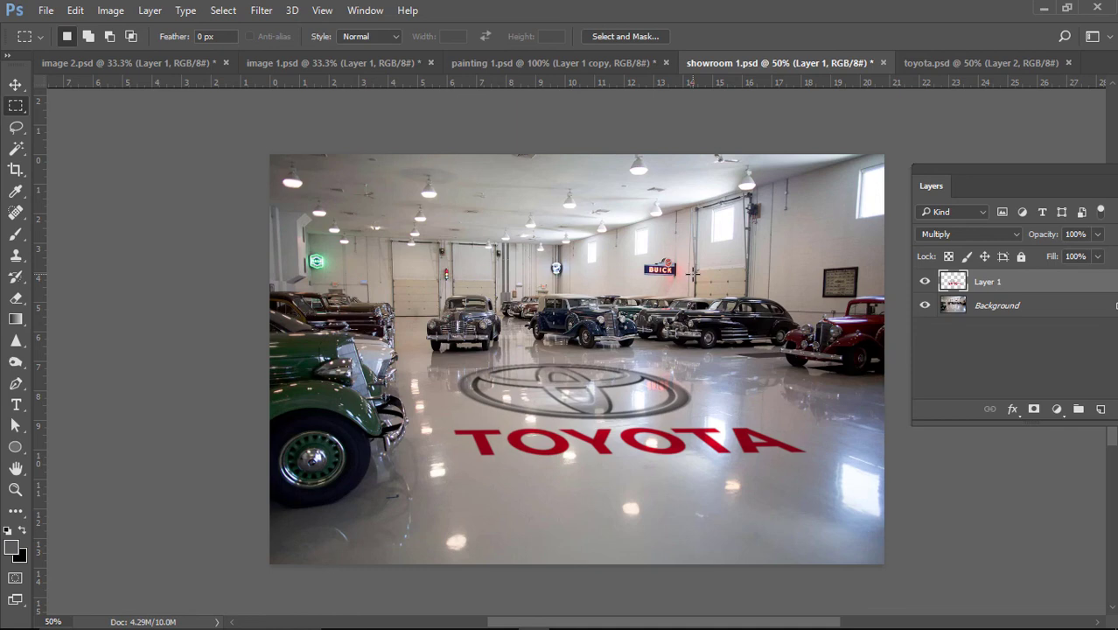
Switch to image 2.psd, zoom to 50%, and hide the panels
key(ctrl+minus)
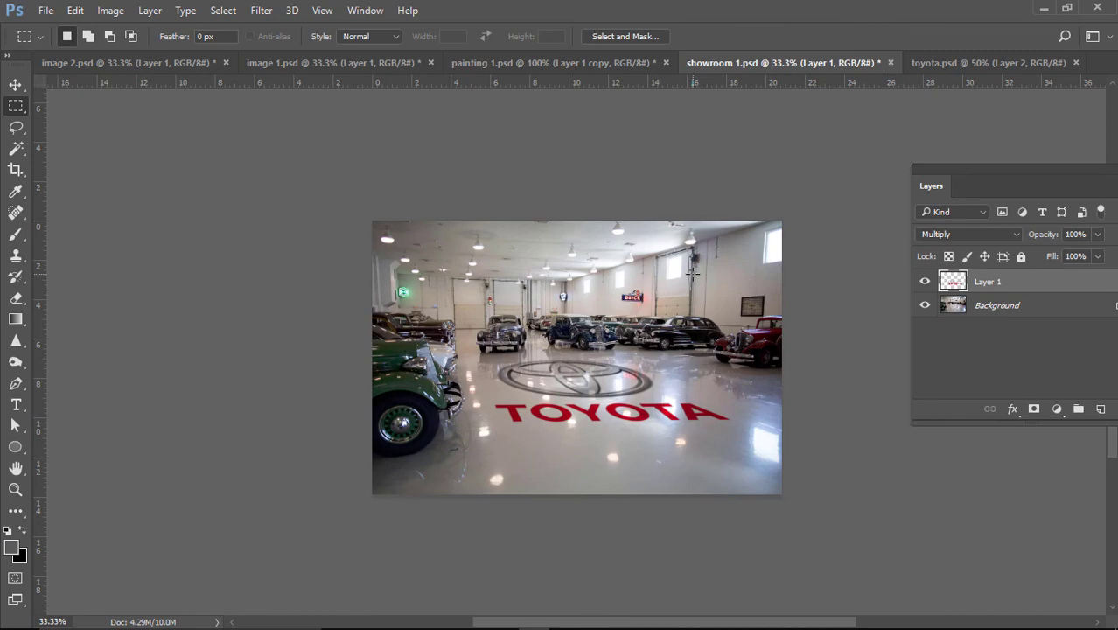
click(147, 63)
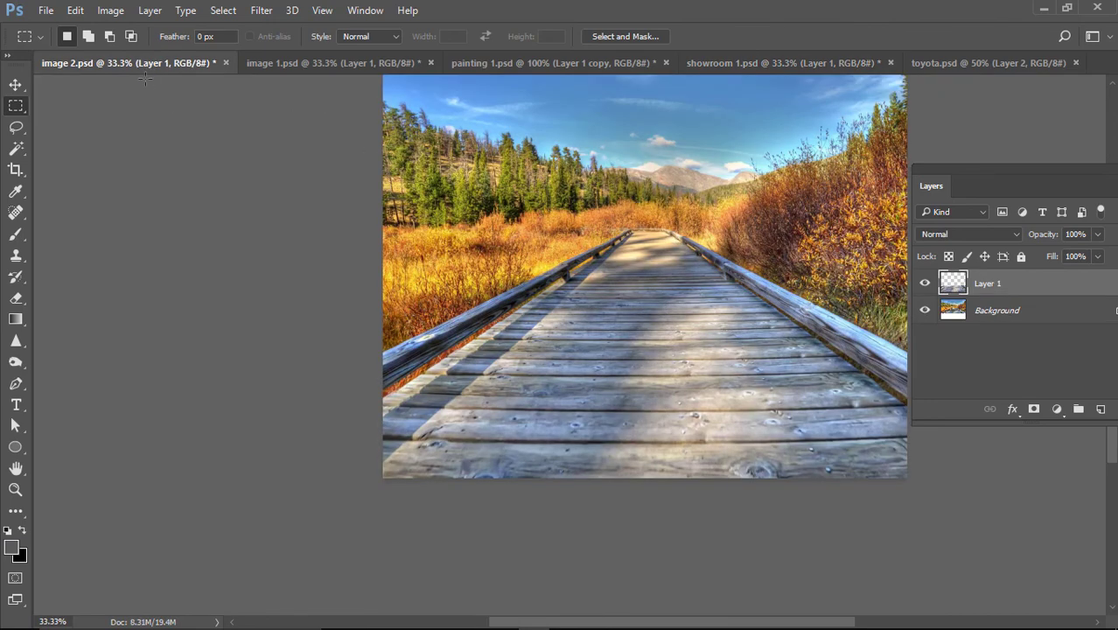
key(ctrl+minus)
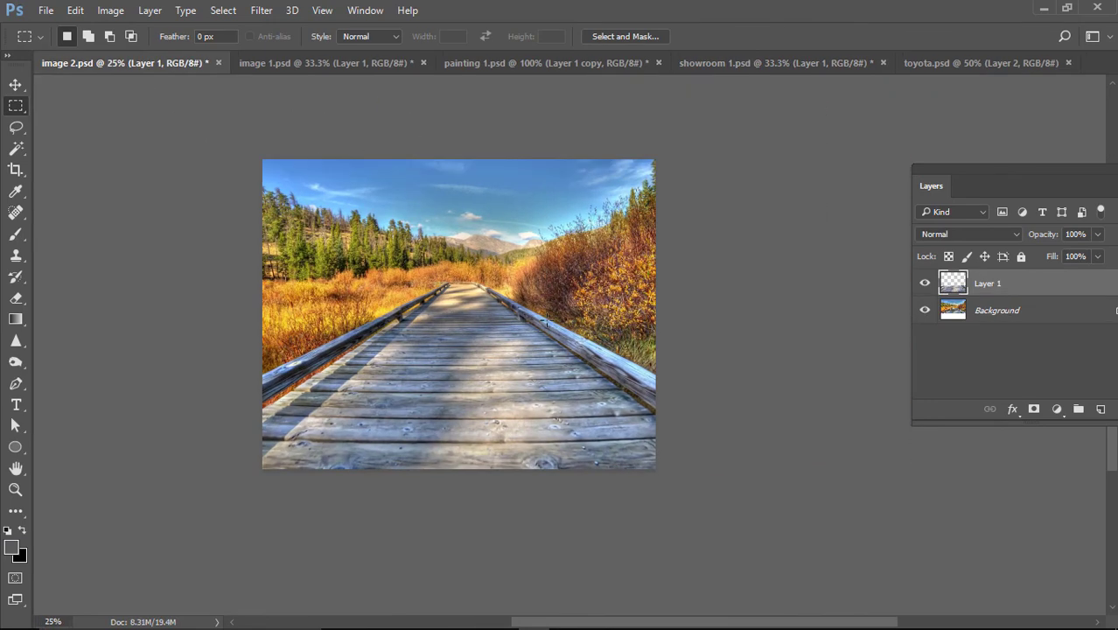
key(ctrl+plus)
key(ctrl+plus)
key(Tab)
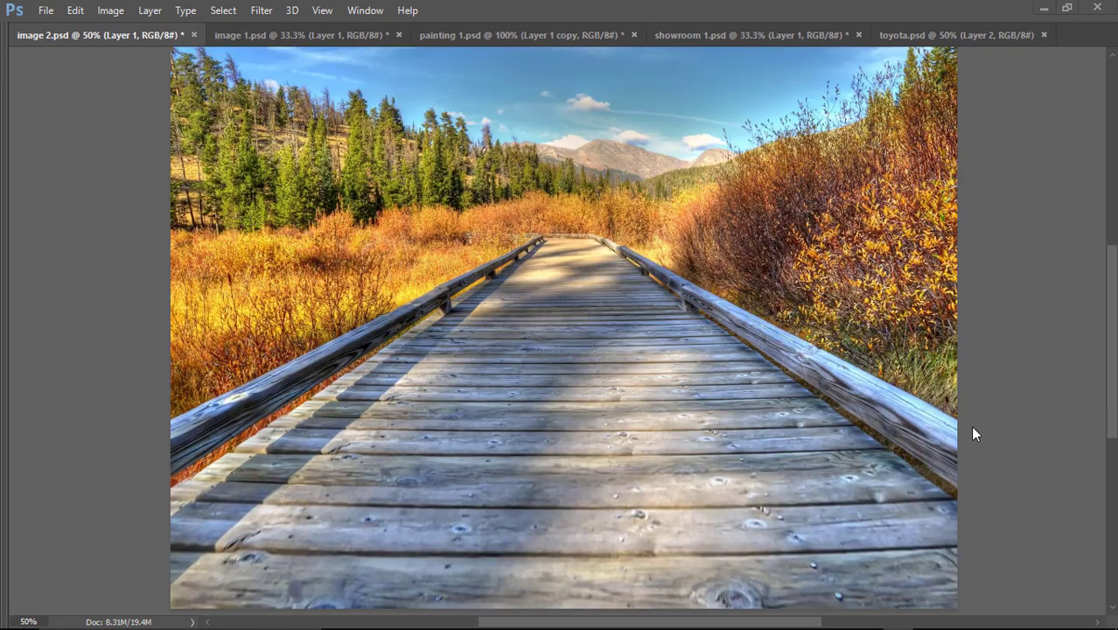